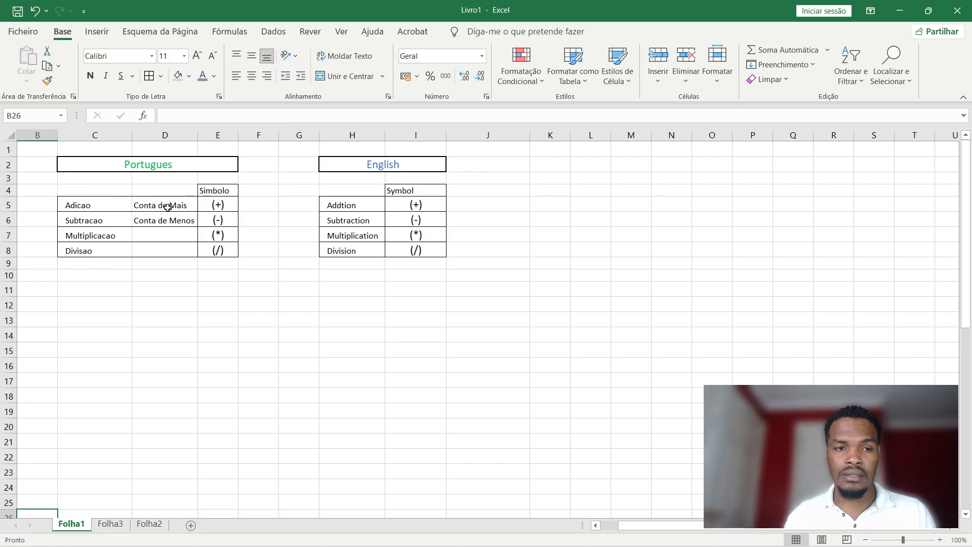
# Review the Portuguese operation names and their symbols in the existing table.
pyautogui.click(167, 207)
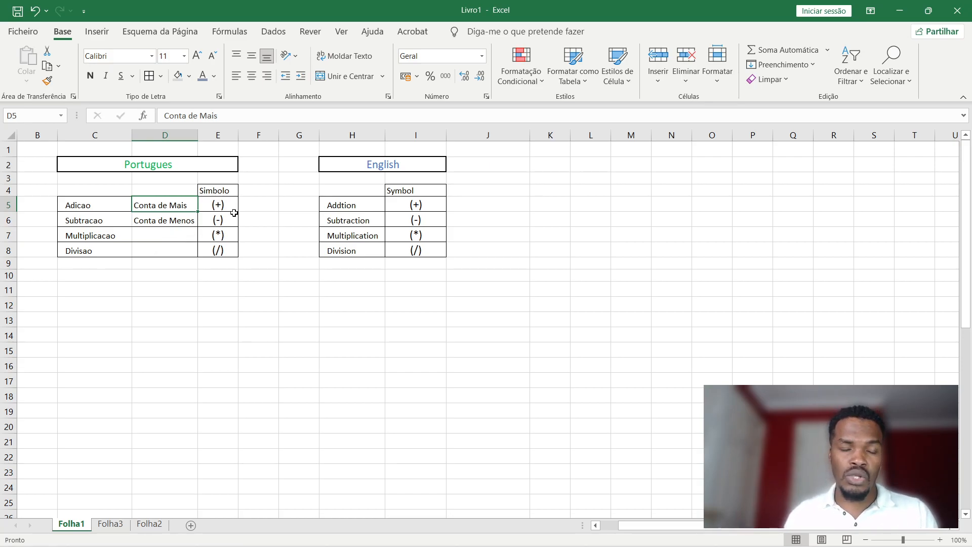
pyautogui.click(83, 206)
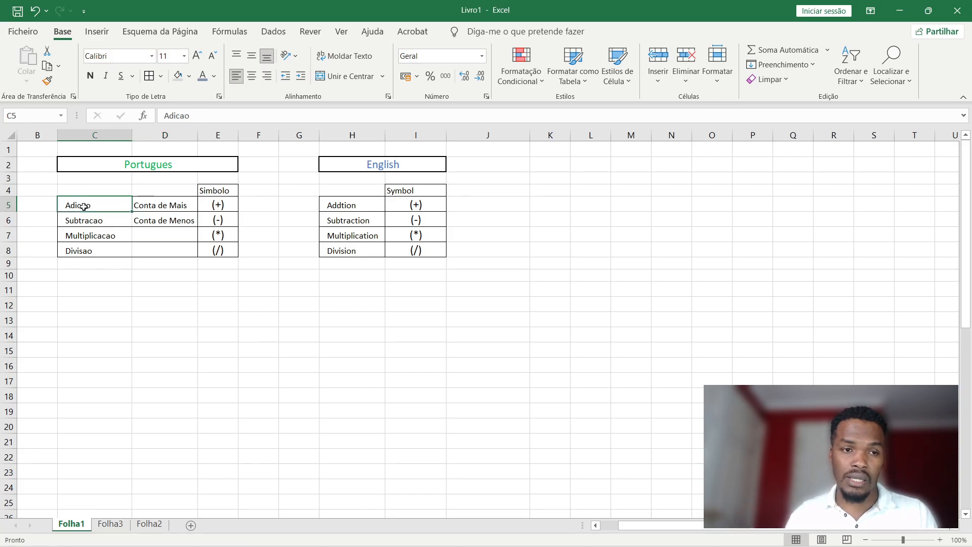
pyautogui.click(222, 208)
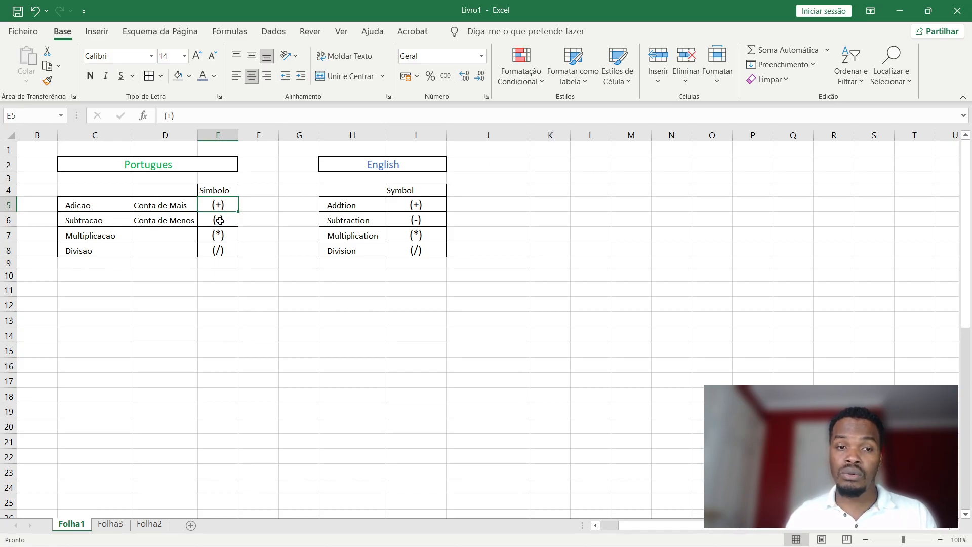
pyautogui.click(86, 240)
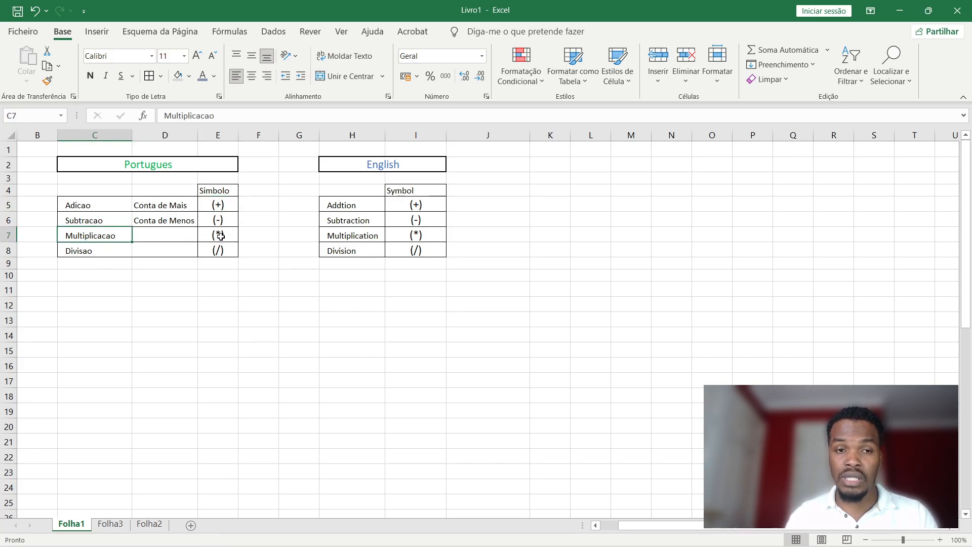
pyautogui.click(82, 256)
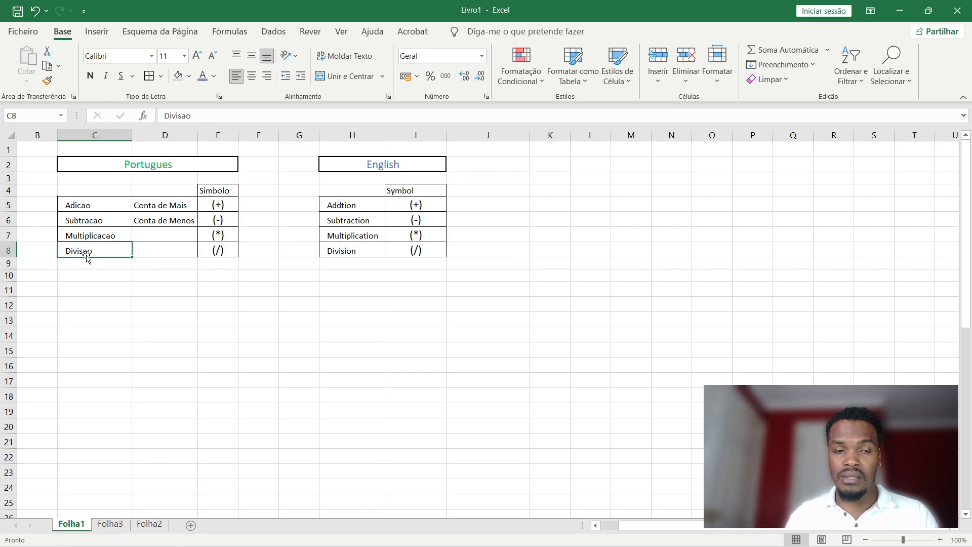
pyautogui.click(218, 250)
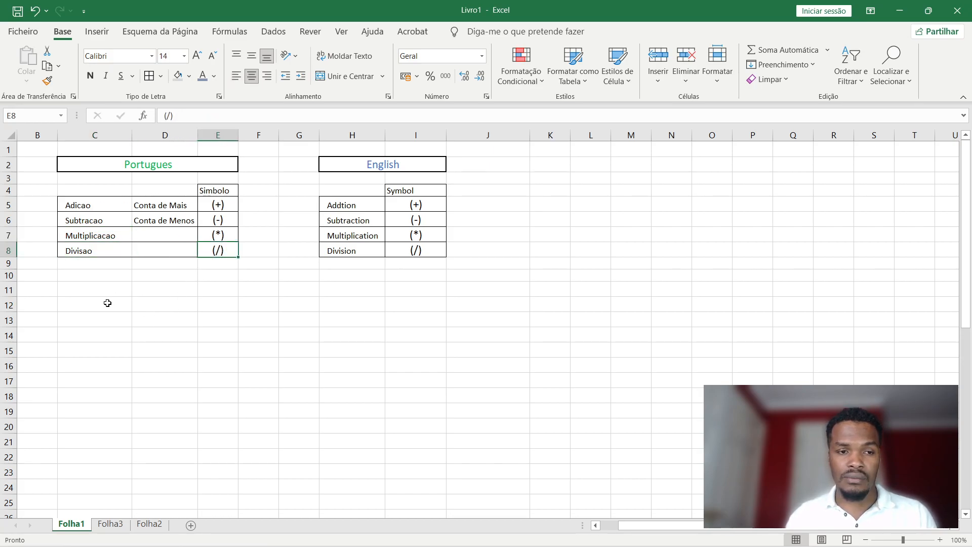
# Copy the four operation names from C5:C8 and paste them at F14.
pyautogui.moveTo(86, 205); pyautogui.dragTo(89, 251)
pyautogui.hotkey('ctrl', 'c')
pyautogui.click(94, 336)
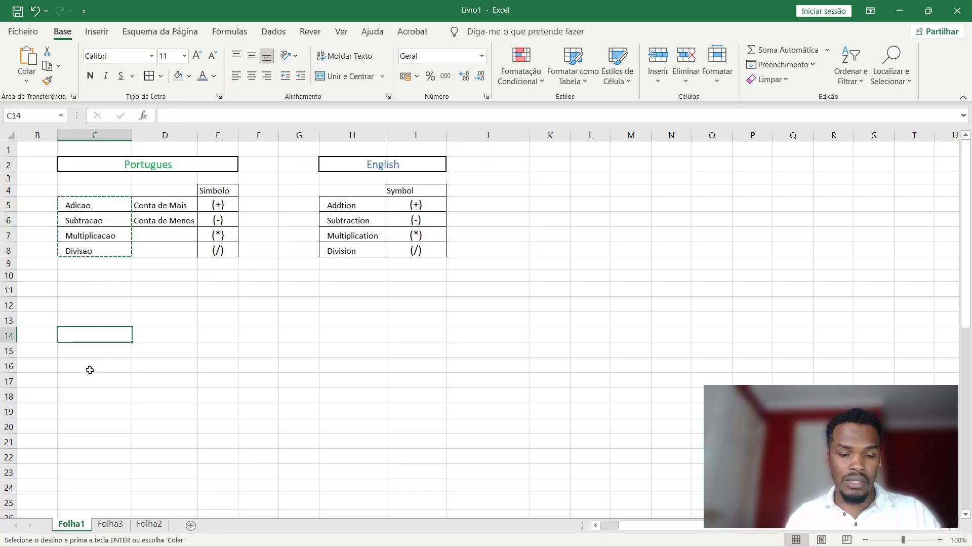
pyautogui.click(248, 334)
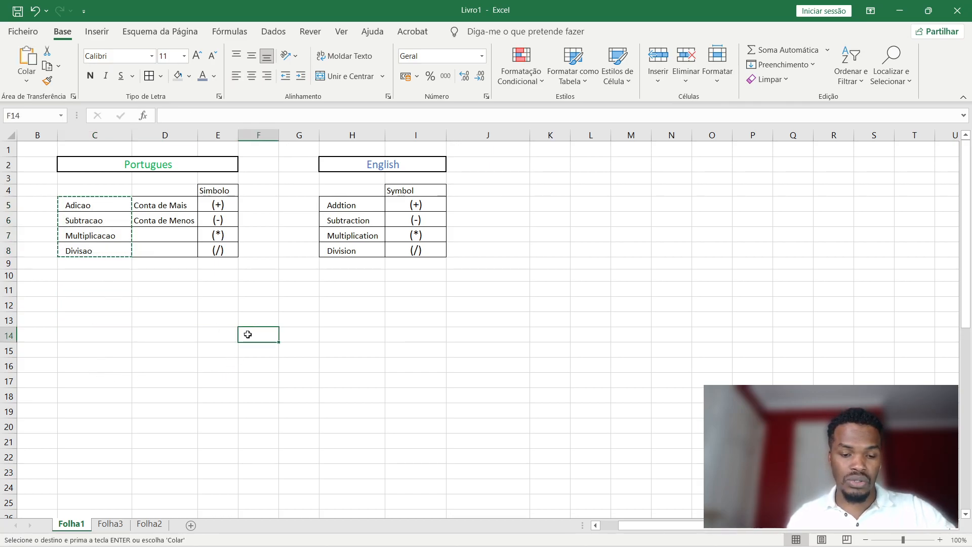
pyautogui.hotkey('ctrl', 'v')
pyautogui.click(261, 365)
# Move Subtracao and Multiplicacao into row 14 beside Adicao.
pyautogui.click(264, 353)
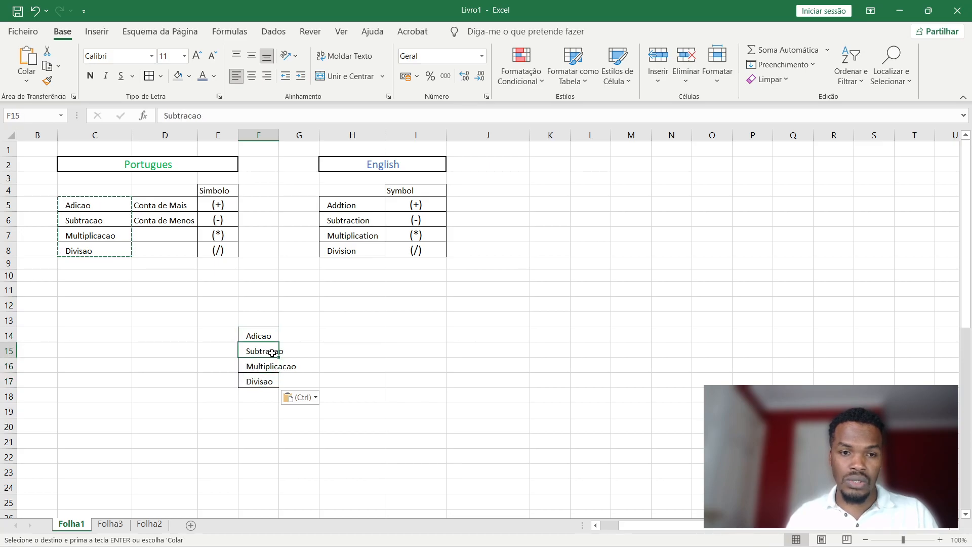
pyautogui.moveTo(264, 358); pyautogui.dragTo(305, 342)
pyautogui.click(260, 368)
pyautogui.moveTo(260, 369); pyautogui.dragTo(416, 334)
# Move the finished name row from F14:I14 up to G13:J13.
pyautogui.moveTo(327, 160); pyautogui.dragTo(412, 249)
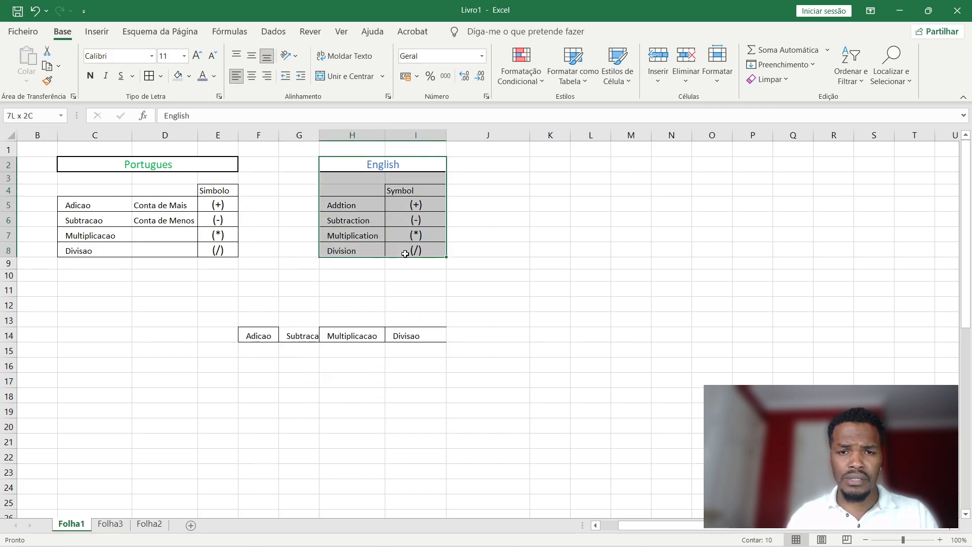
pyautogui.moveTo(344, 219); pyautogui.dragTo(343, 209)
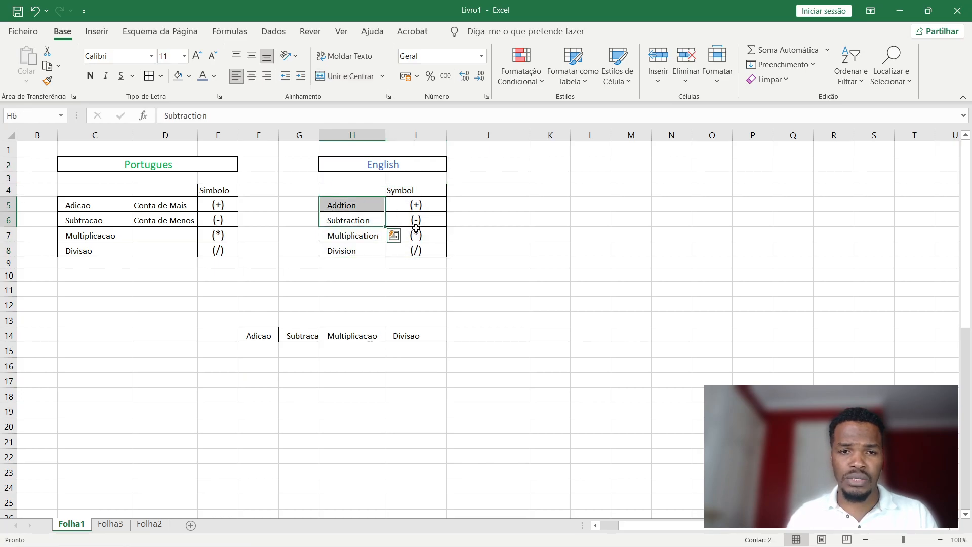
pyautogui.moveTo(263, 336); pyautogui.dragTo(410, 335)
pyautogui.moveTo(320, 326); pyautogui.dragTo(385, 315)
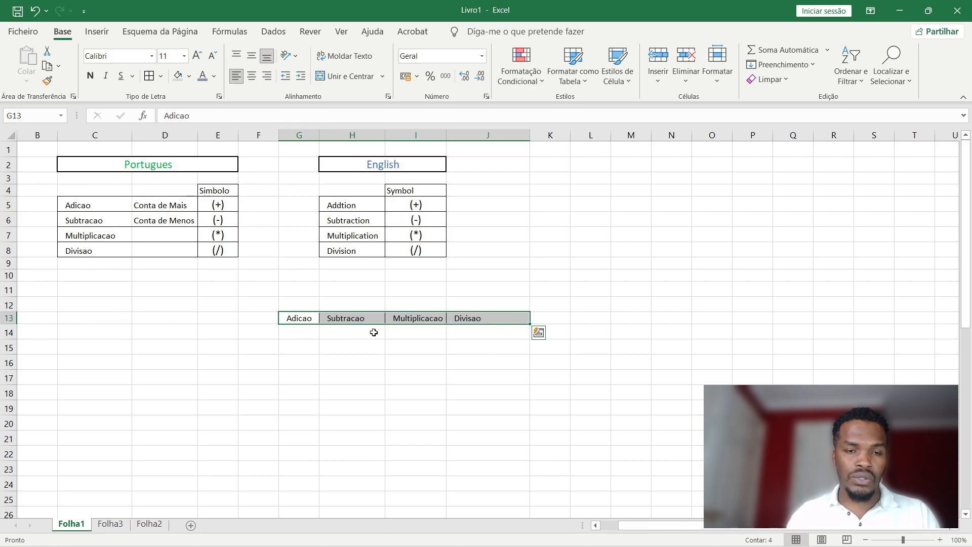
# Add the headers 'Coluna 1' in C12 and 'Coluna 2' in D12.
pyautogui.click(98, 316)
pyautogui.click(94, 302)
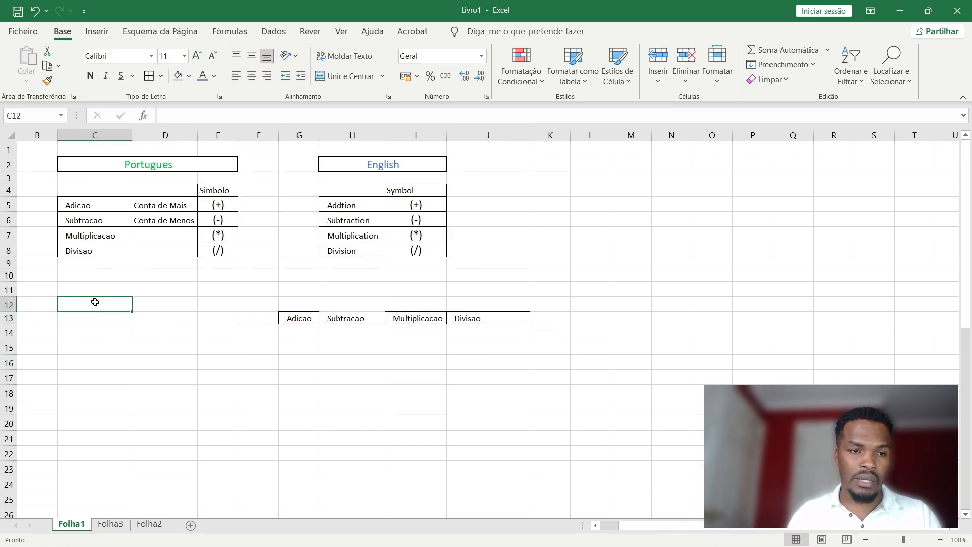
pyautogui.write('Colu')
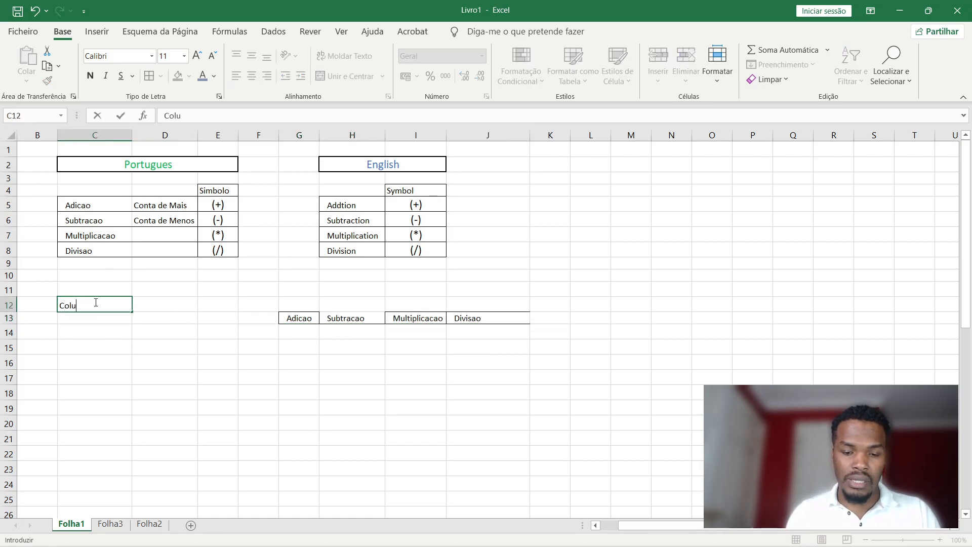
pyautogui.write('na 1')
pyautogui.press('Tab')
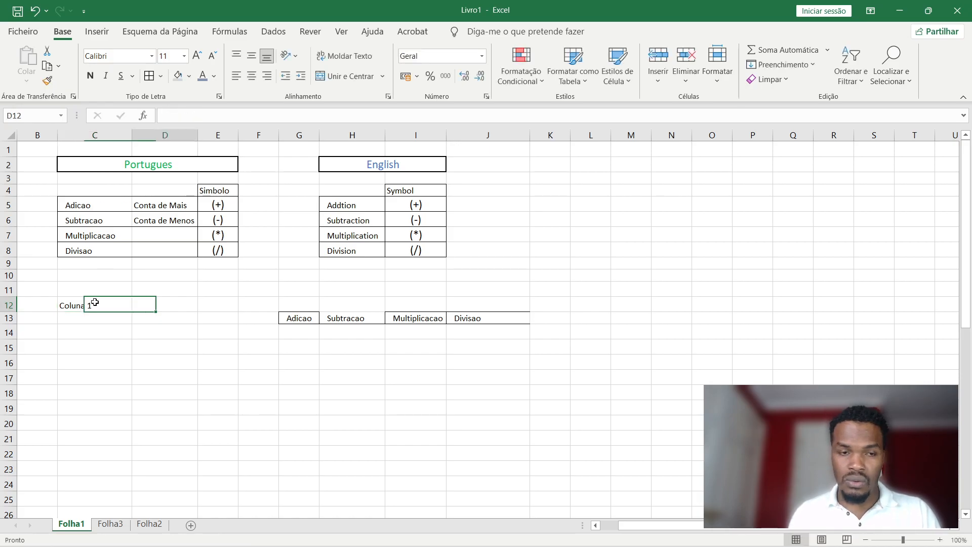
pyautogui.write('C')
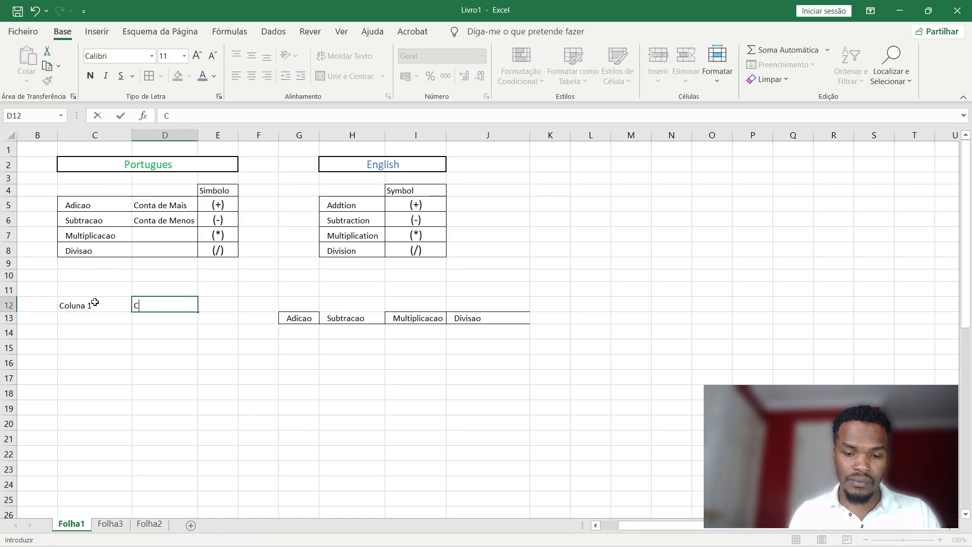
pyautogui.write('oluna 2')
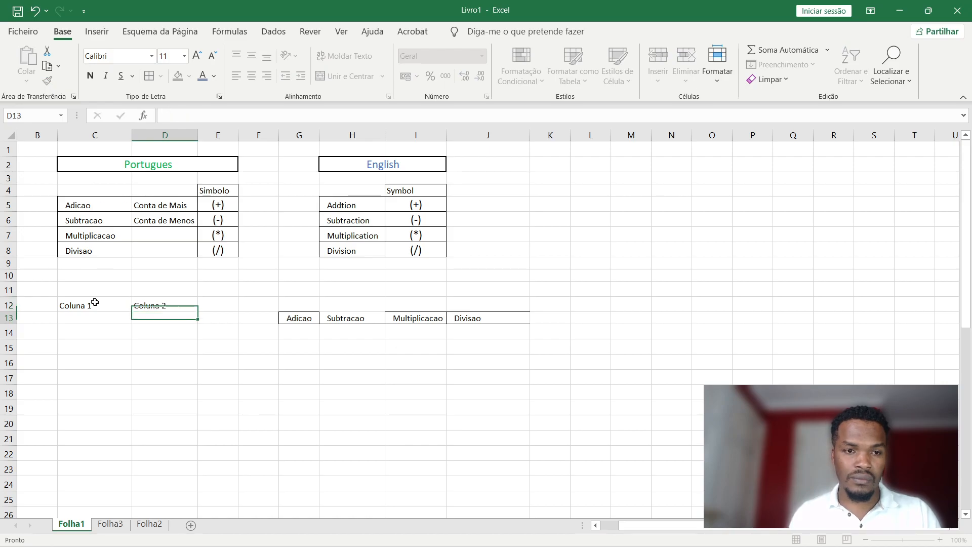
pyautogui.press('Return')
# Enter 23, 43, 21, 23, 12 down Coluna 1 in C13:C17.
pyautogui.click(96, 319)
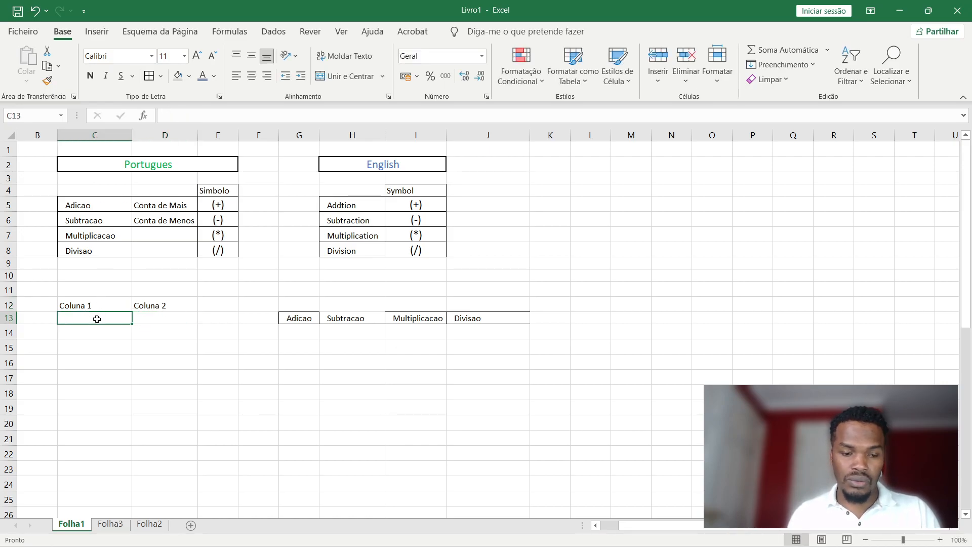
pyautogui.write('23')
pyautogui.press('Return')
pyautogui.write('4')
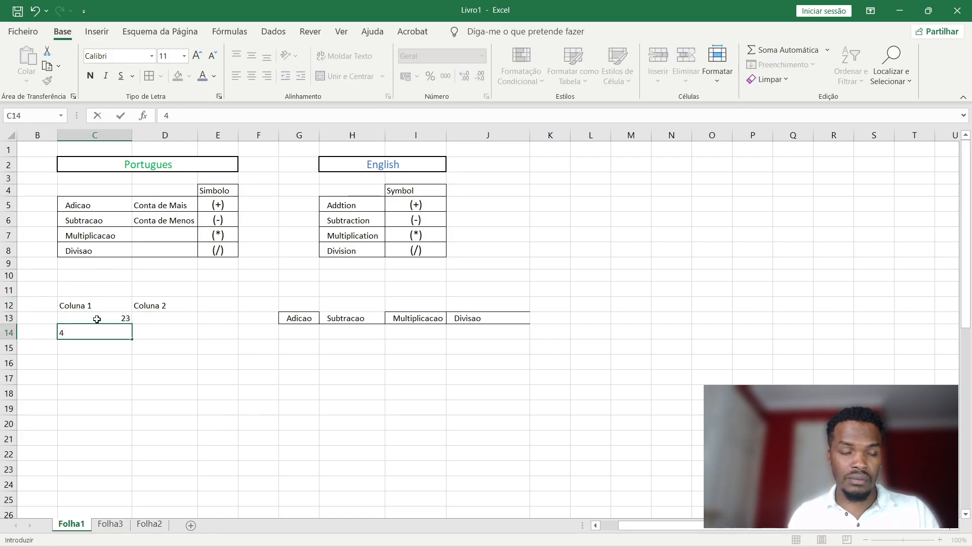
pyautogui.write('3')
pyautogui.press('Return')
pyautogui.write('21')
pyautogui.press('Return')
pyautogui.write('23')
pyautogui.press('Return')
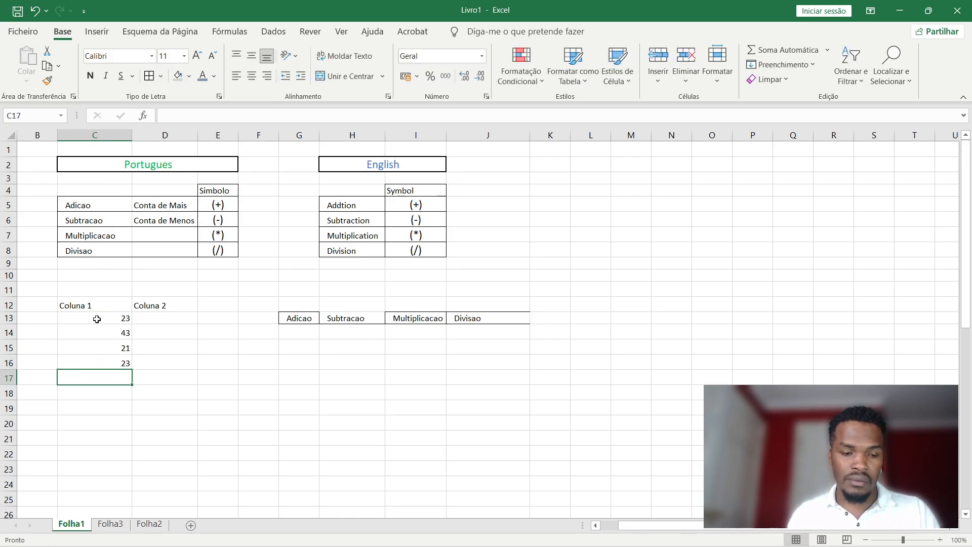
pyautogui.write('12')
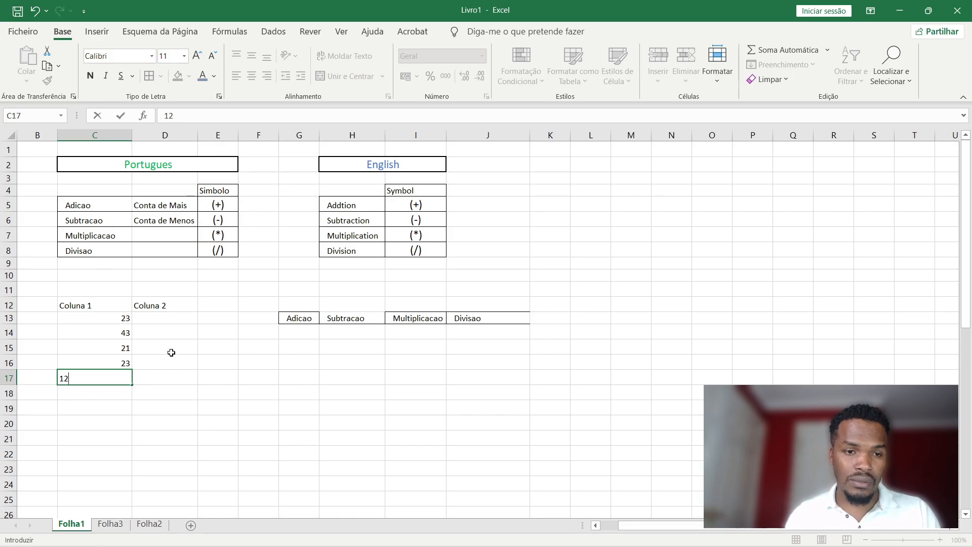
# Enter 2, 3, 5, 1, 3 down Coluna 2 in D13:D17.
pyautogui.click(177, 323)
pyautogui.write('2')
pyautogui.press('Return')
pyautogui.write('3')
pyautogui.press('Return')
pyautogui.write('5')
pyautogui.press('Return')
pyautogui.write('1')
pyautogui.press('Return')
pyautogui.write('3')
pyautogui.press('Return')
# Enter =C13+D13 in G14 so it shows 25.
pyautogui.click(287, 332)
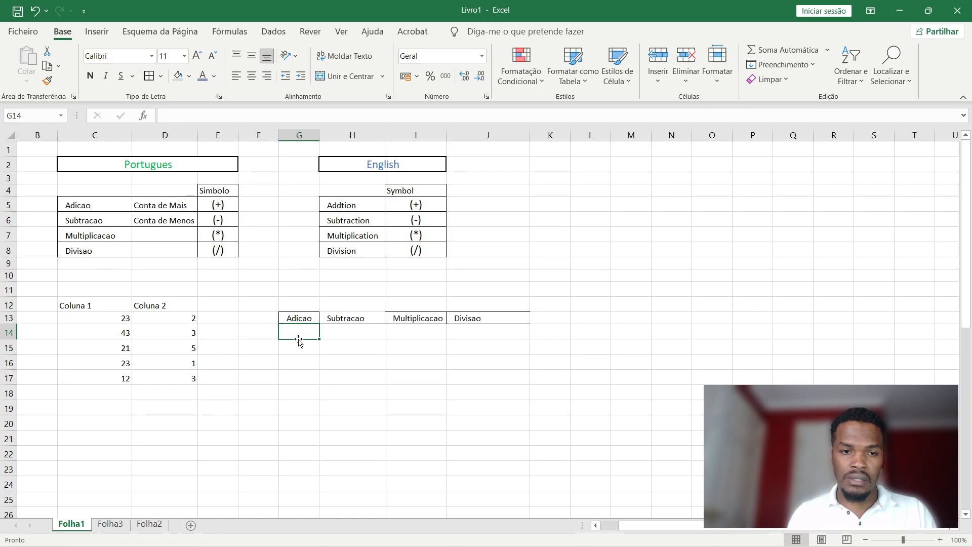
pyautogui.write('=')
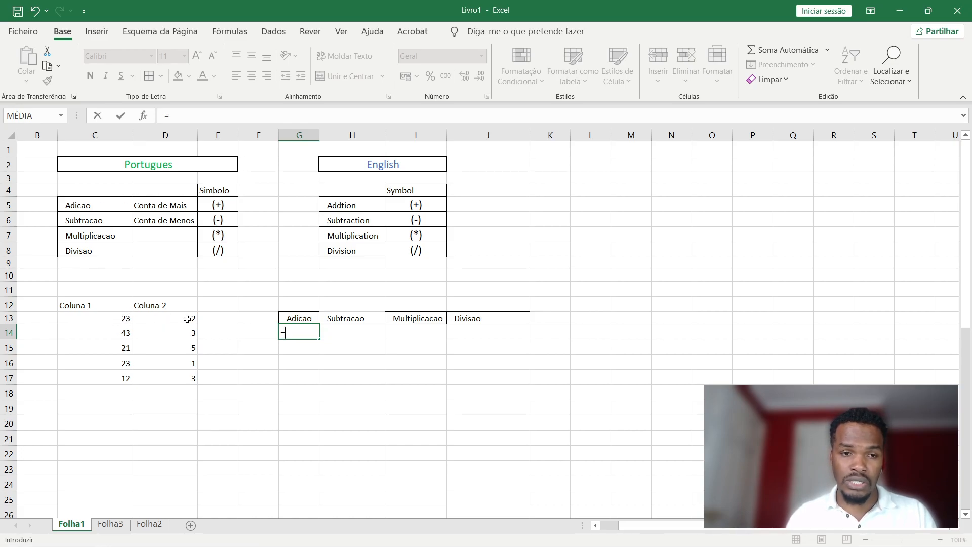
pyautogui.click(121, 323)
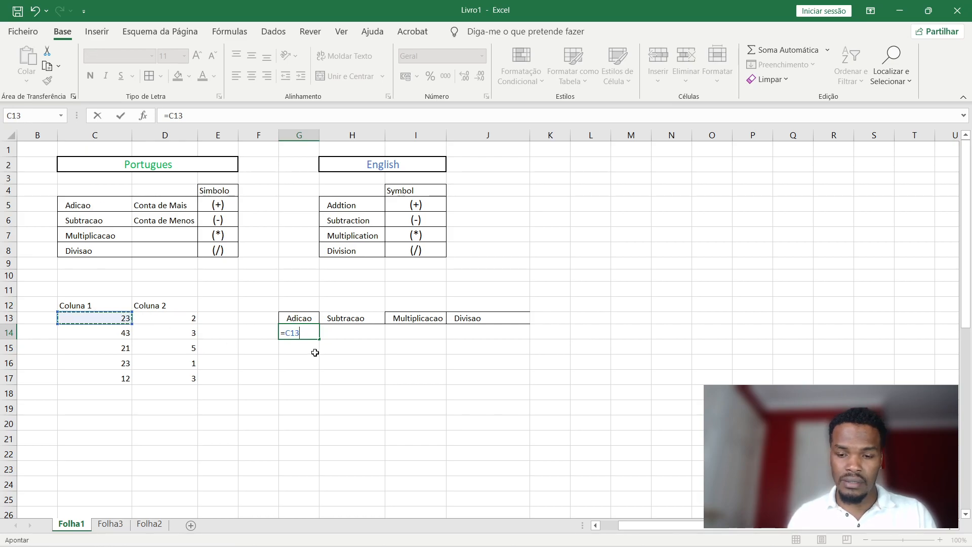
pyautogui.write('+')
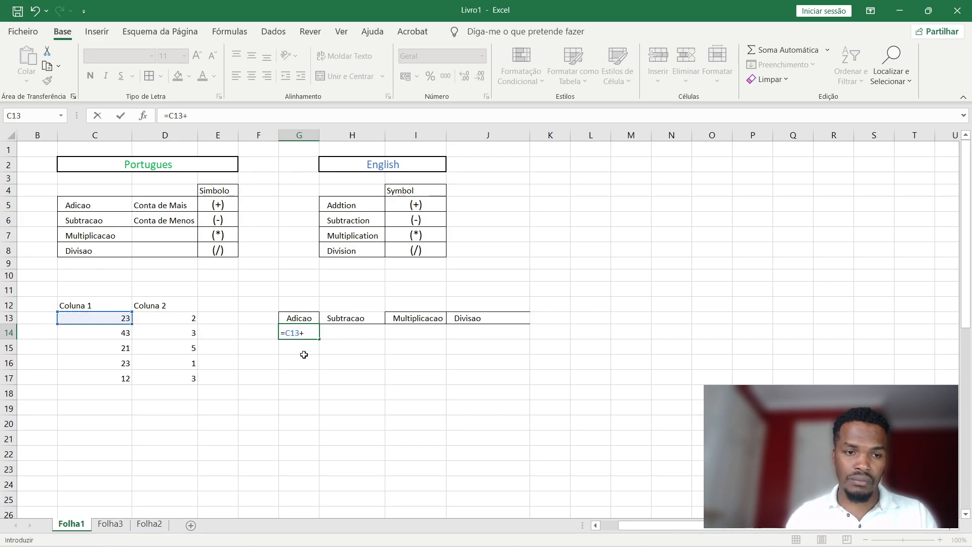
pyautogui.click(187, 322)
pyautogui.press('Return')
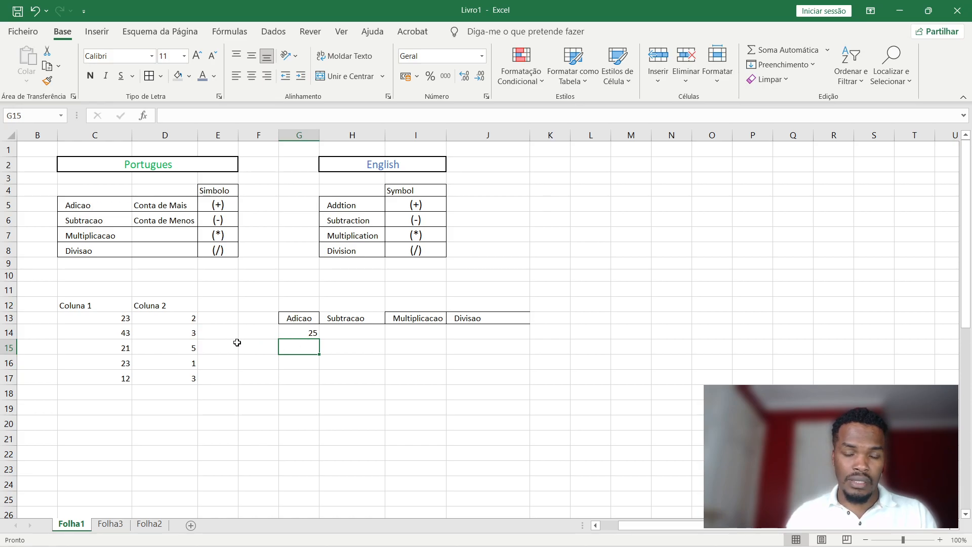
# Enter =C14+D14 in G15 so it shows 46.
pyautogui.write('=')
pyautogui.click(121, 335)
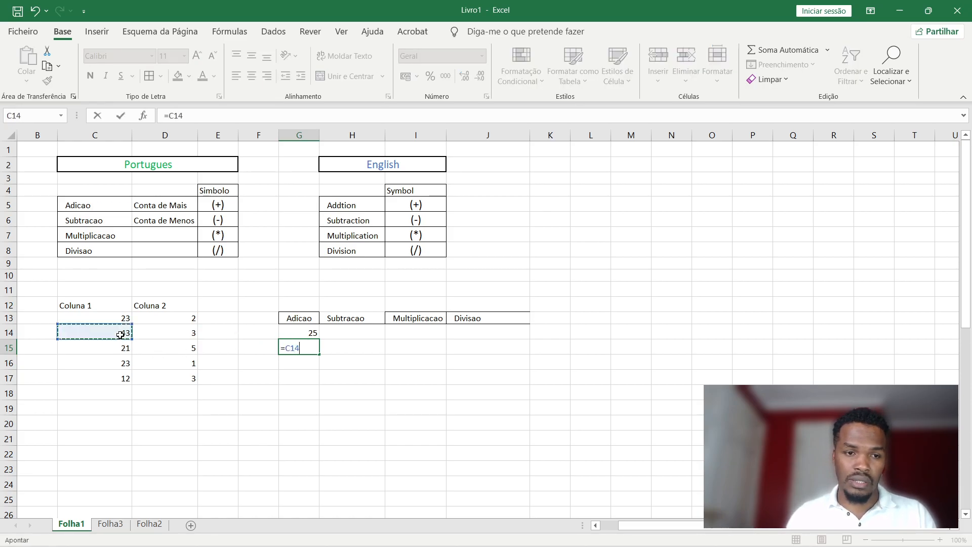
pyautogui.write('+')
pyautogui.click(189, 333)
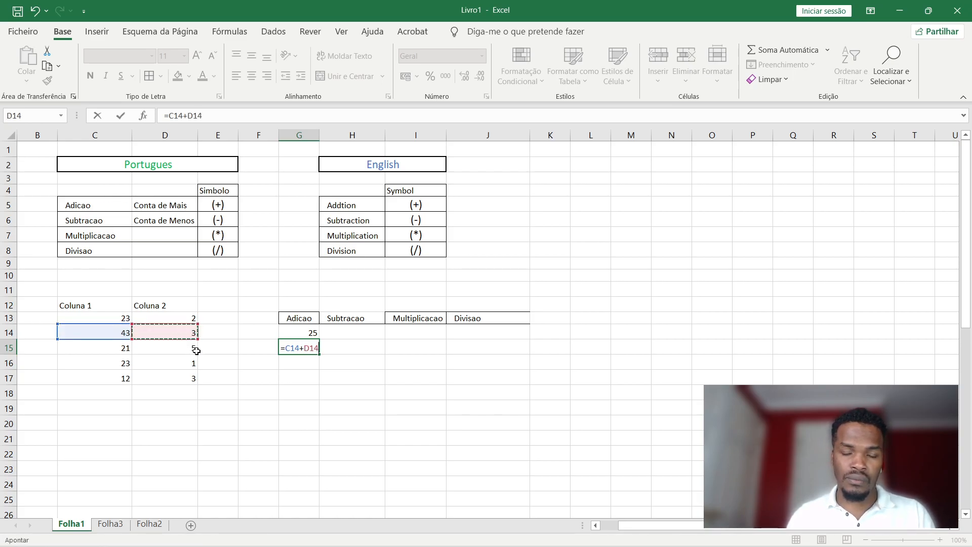
pyautogui.press('Return')
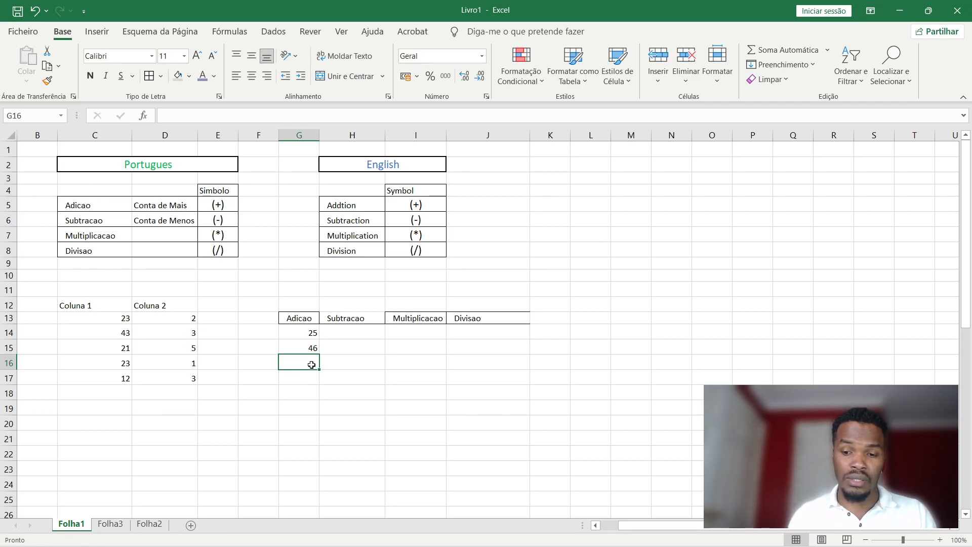
# Type the hard-coded formula =21+5 into G16 so it shows 26.
pyautogui.write('=')
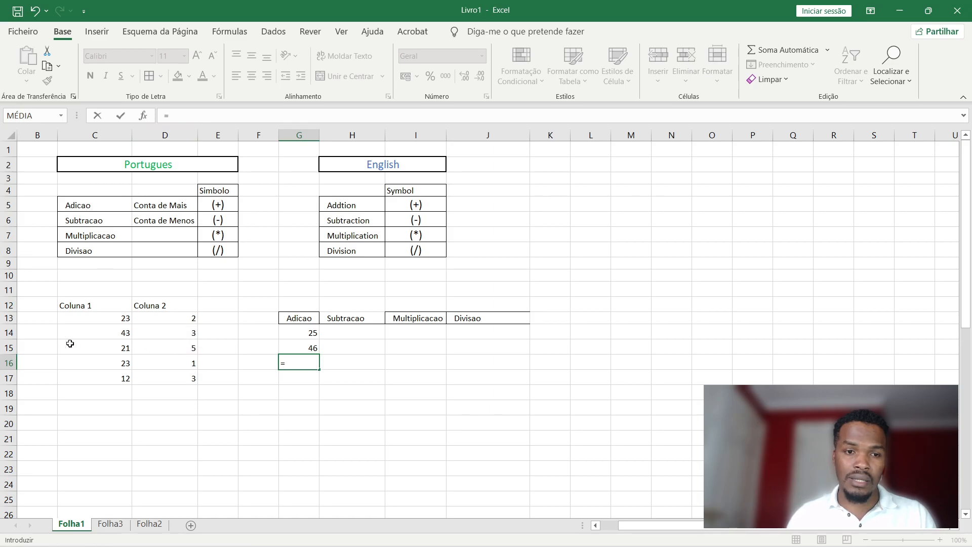
pyautogui.write('21+5')
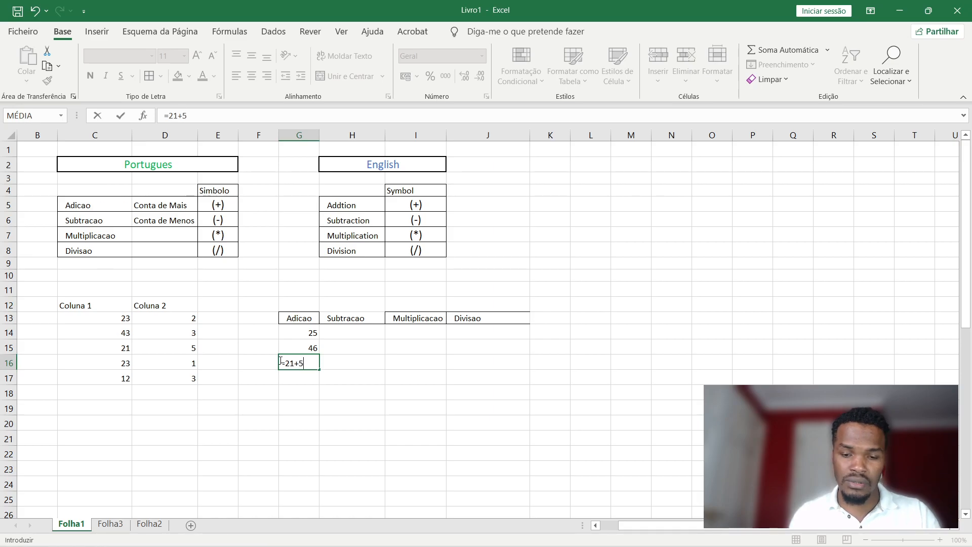
pyautogui.press('Return')
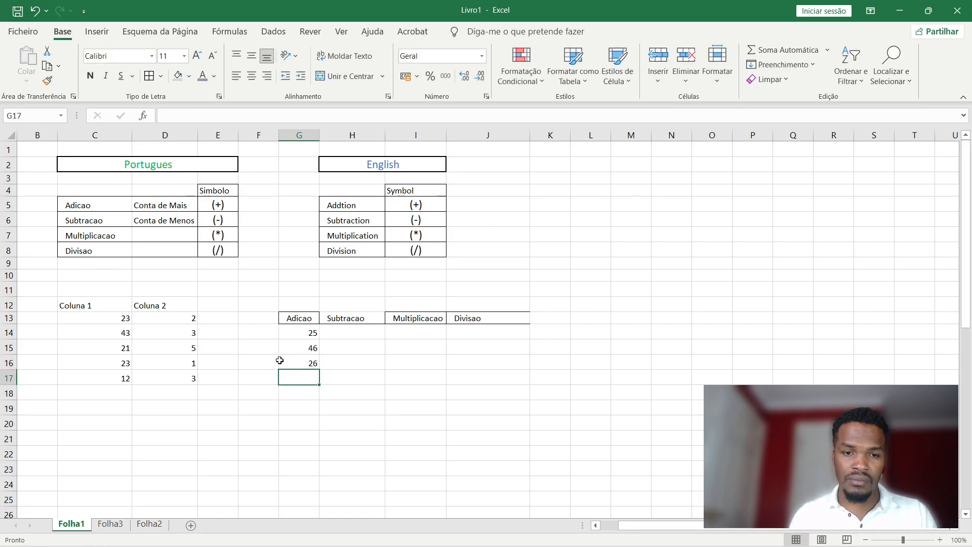
# Change C14 and C15 to 22, then compare G15 (now 25) with hard-coded G16 (still 26).
pyautogui.click(301, 352)
pyautogui.click(314, 364)
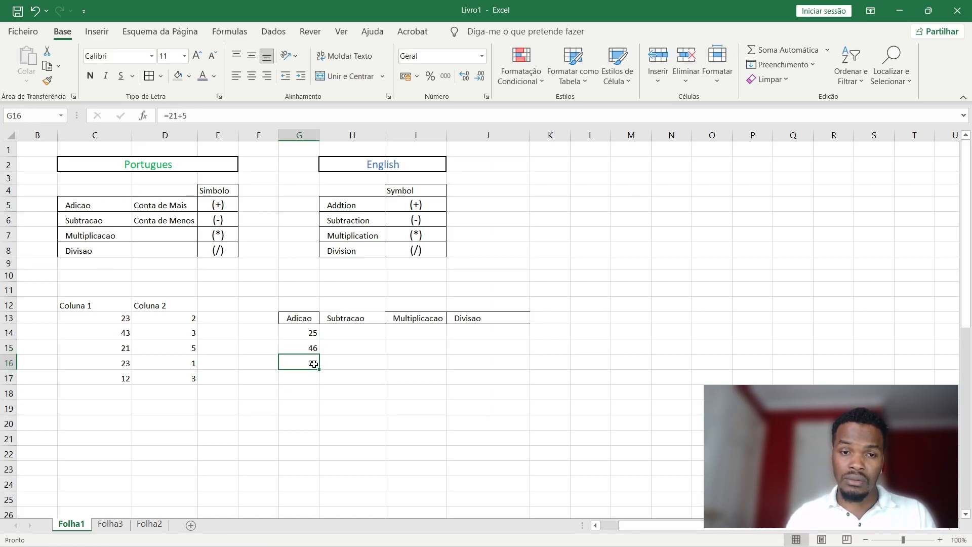
pyautogui.click(126, 328)
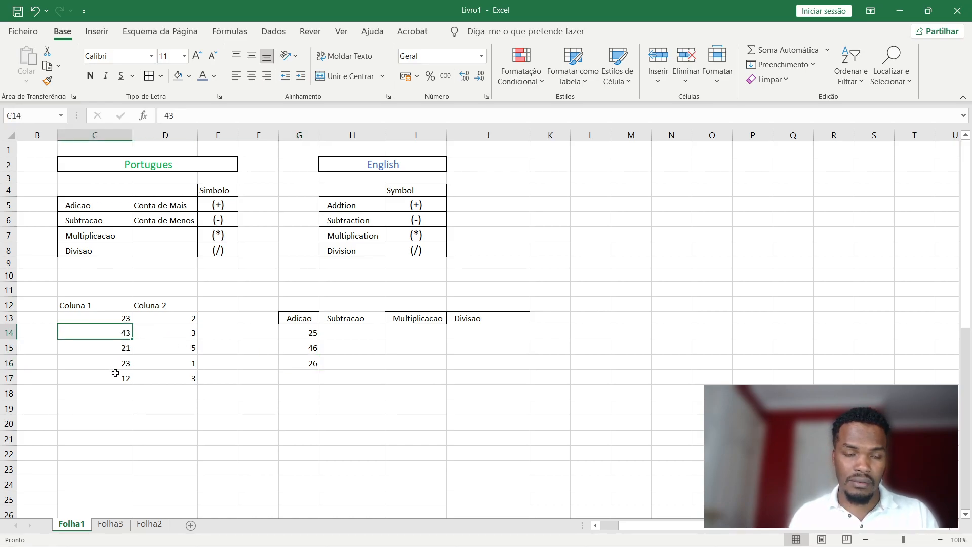
pyautogui.write('2')
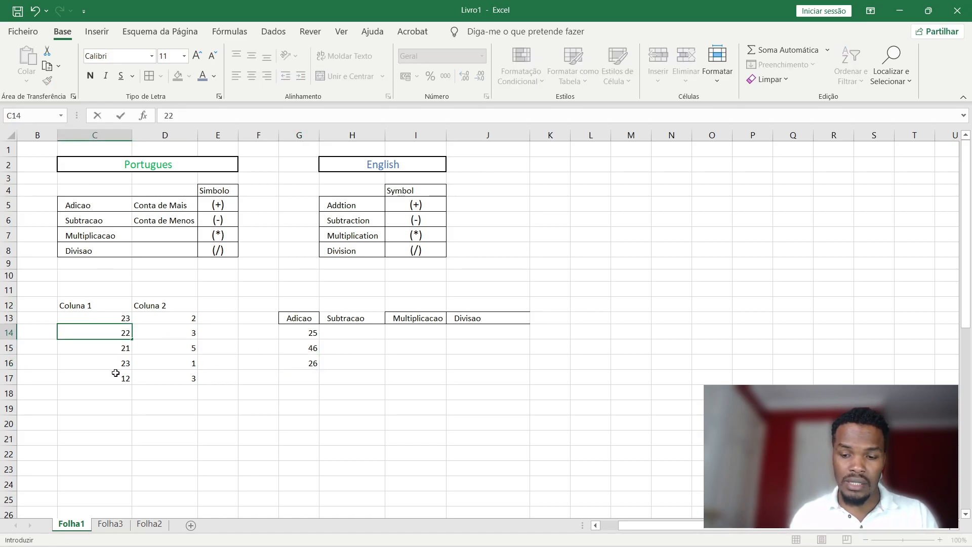
pyautogui.write('2')
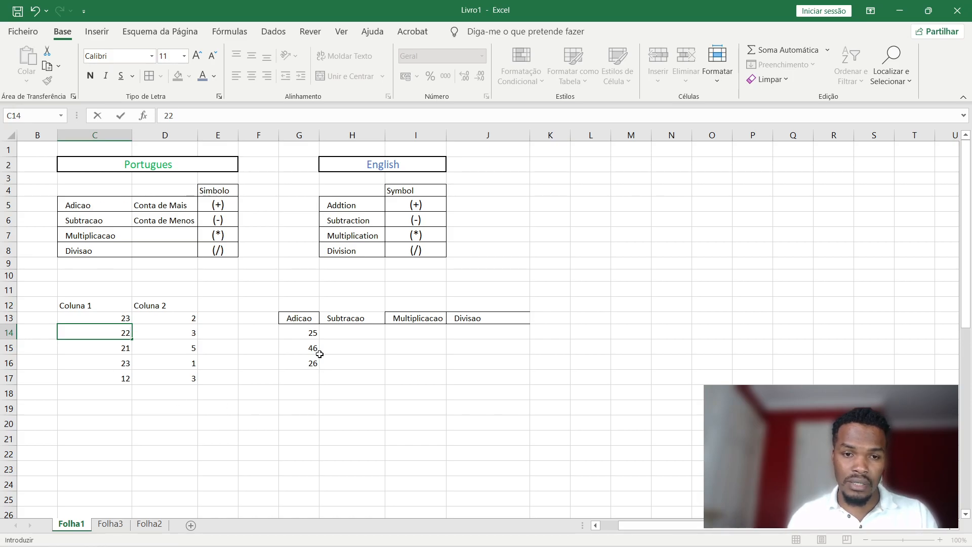
pyautogui.press('Return')
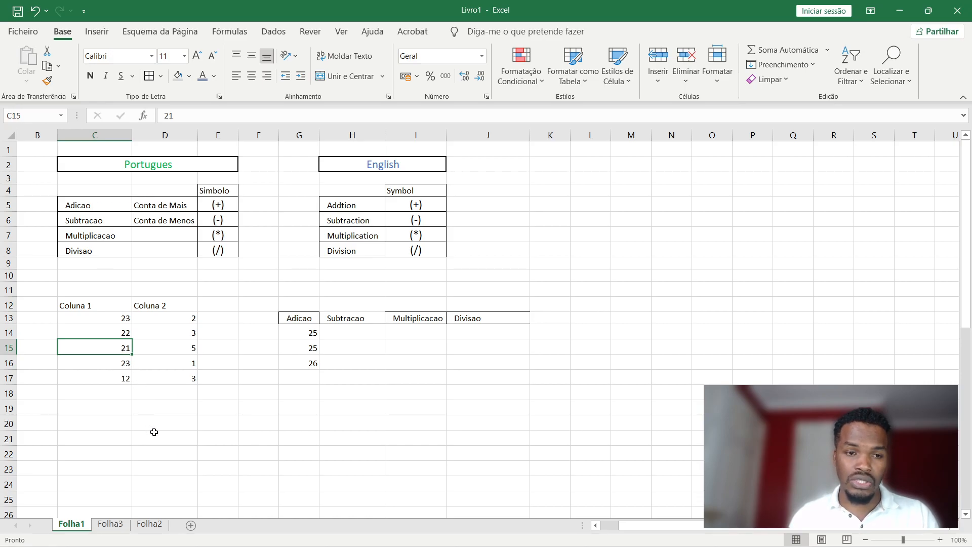
pyautogui.write('2')
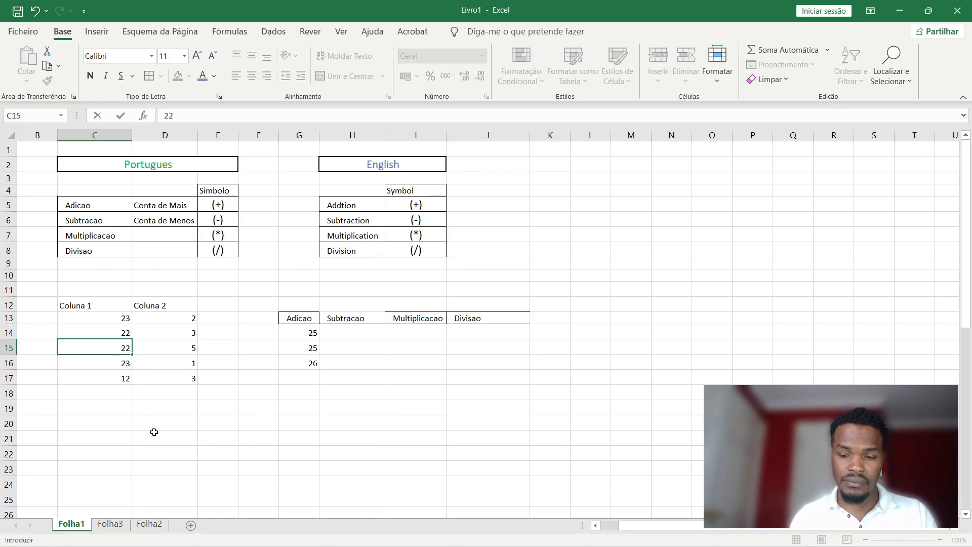
pyautogui.press('Return')
pyautogui.click(308, 363)
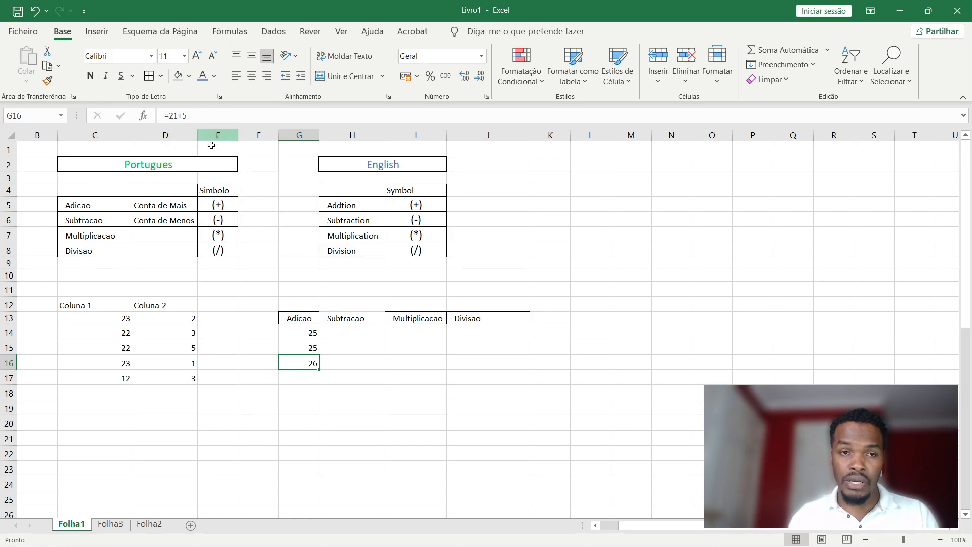
pyautogui.click(312, 349)
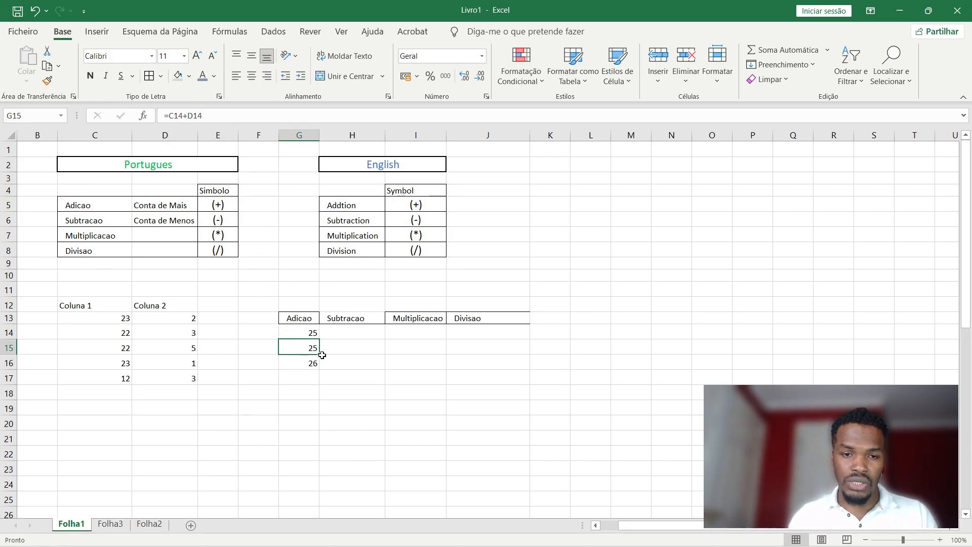
# Move the hard-coded 26 from G16 to G21 and fill G15's sum formula down into G16.
pyautogui.click(313, 365)
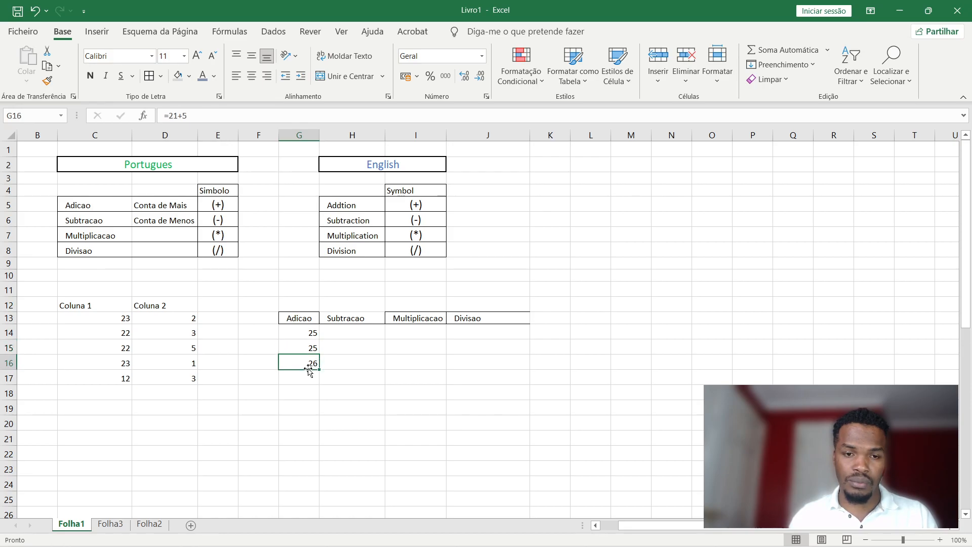
pyautogui.moveTo(310, 373); pyautogui.dragTo(310, 440)
pyautogui.click(313, 350)
pyautogui.moveTo(318, 355); pyautogui.dragTo(318, 373)
pyautogui.click(307, 362)
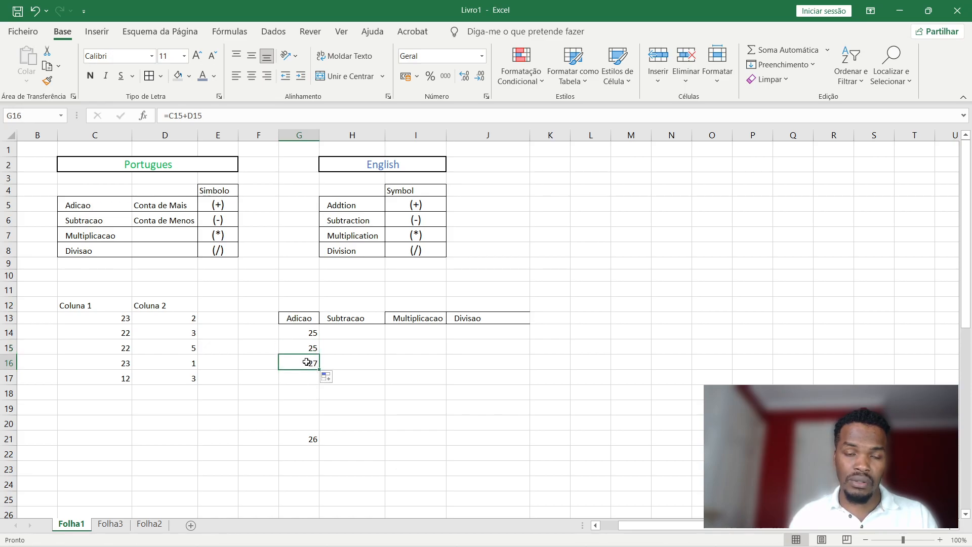
pyautogui.doubleClick(306, 362)
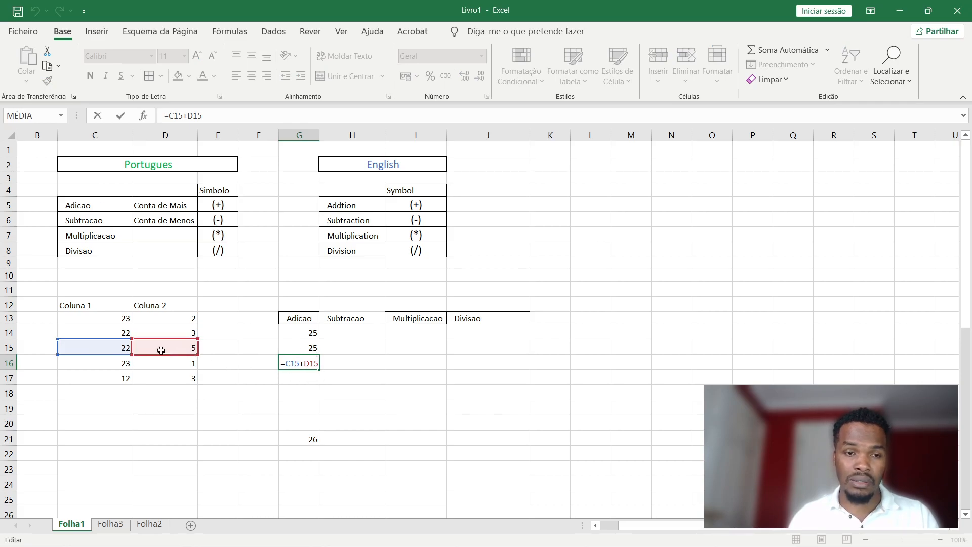
pyautogui.press('Return')
# Replace G21's hard-coded 26 with a short text label and change C17 to 23.
pyautogui.click(310, 438)
pyautogui.doubleClick(306, 438)
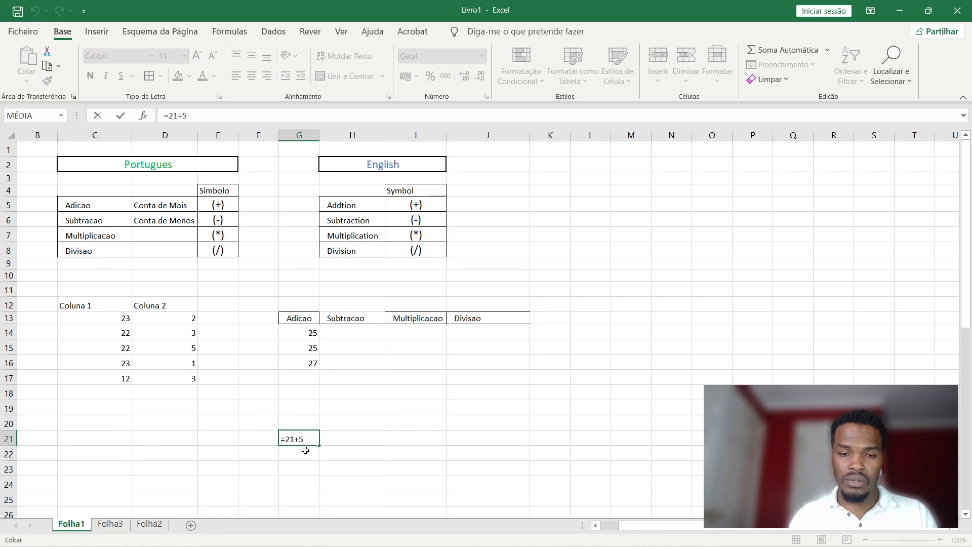
pyautogui.press('BackSpace')
pyautogui.press('BackSpace')
pyautogui.press('BackSpace')
pyautogui.press('BackSpace')
pyautogui.press('Escape')
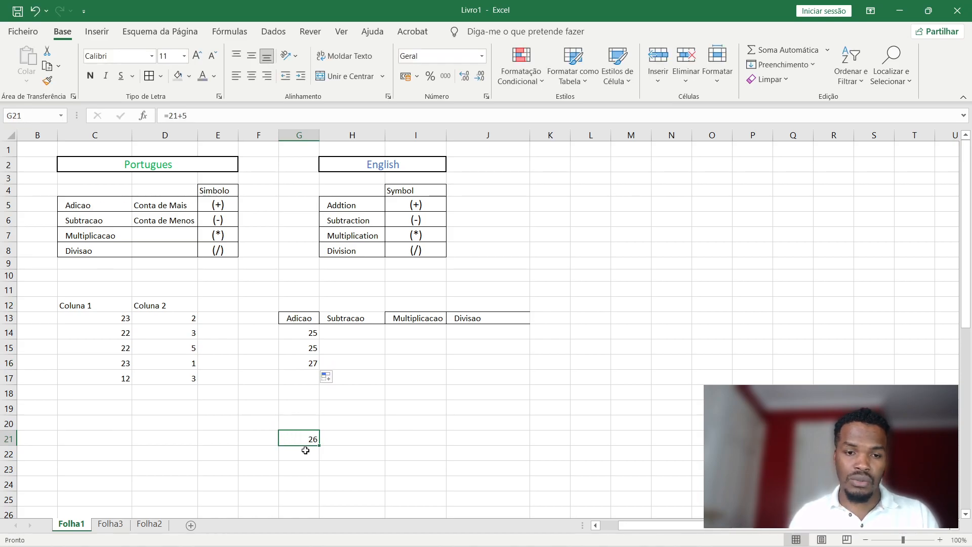
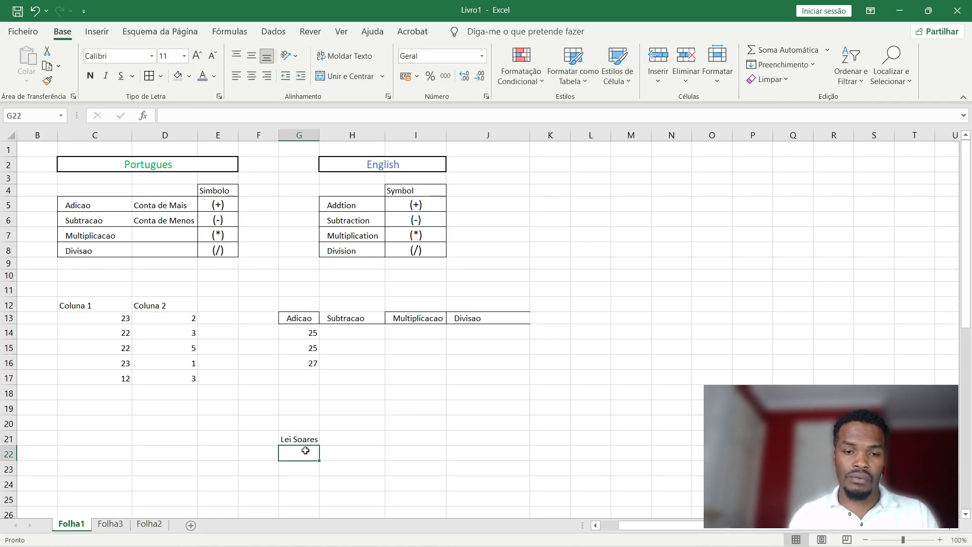
pyautogui.click(122, 382)
pyautogui.write('23')
pyautogui.press('Return')
# Enter the hard-coded sum =31 + 33 in G21, showing 64, and recheck G16's formula.
pyautogui.click(258, 498)
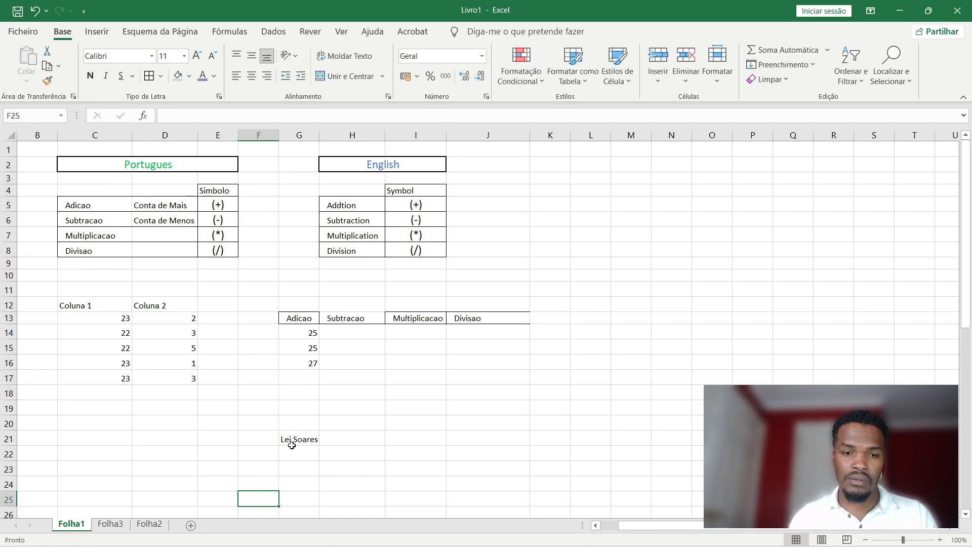
pyautogui.doubleClick(301, 442)
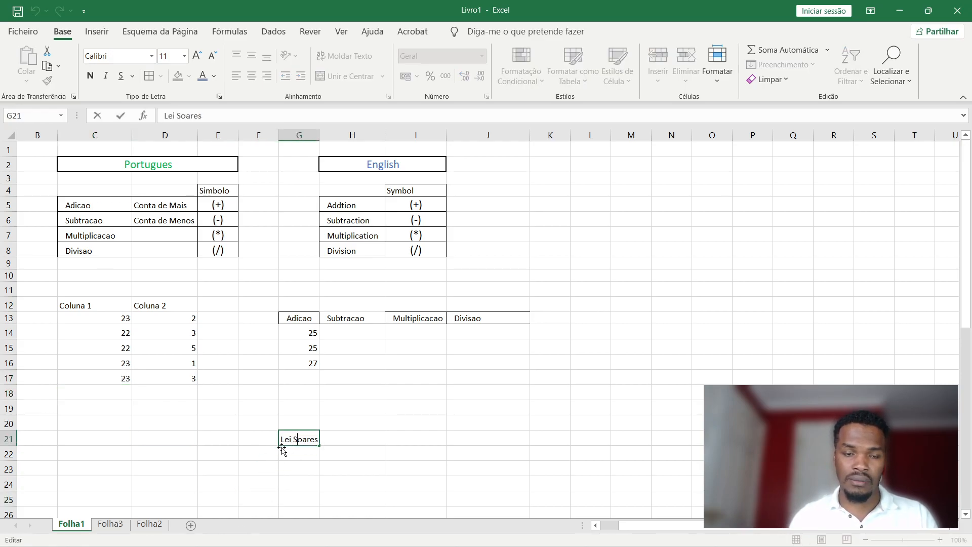
pyautogui.press('Escape')
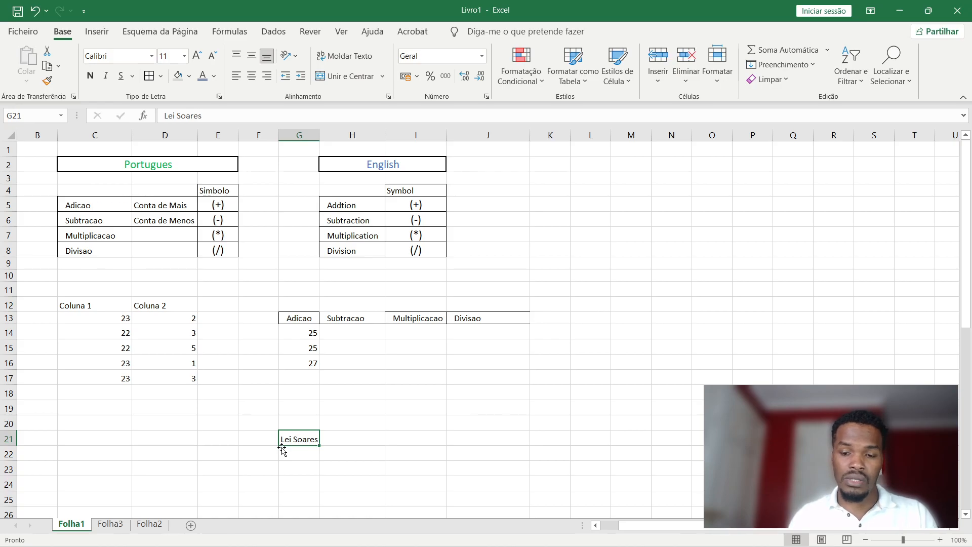
pyautogui.write('=31 + 33')
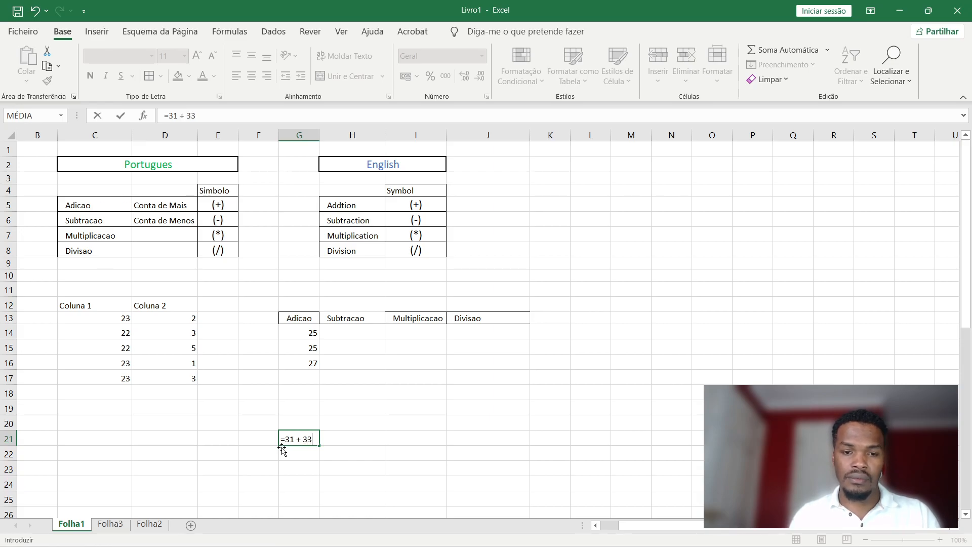
pyautogui.press('Return')
pyautogui.click(316, 437)
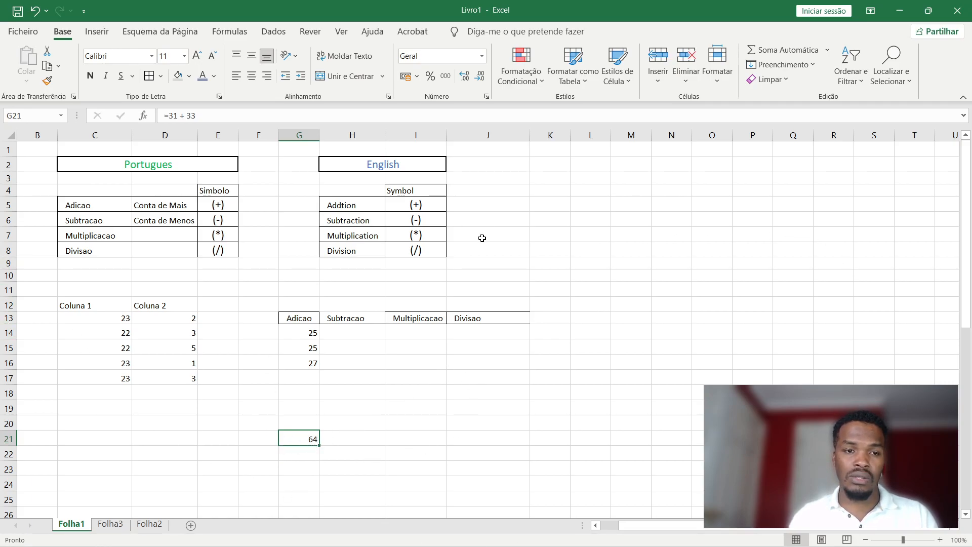
pyautogui.doubleClick(306, 363)
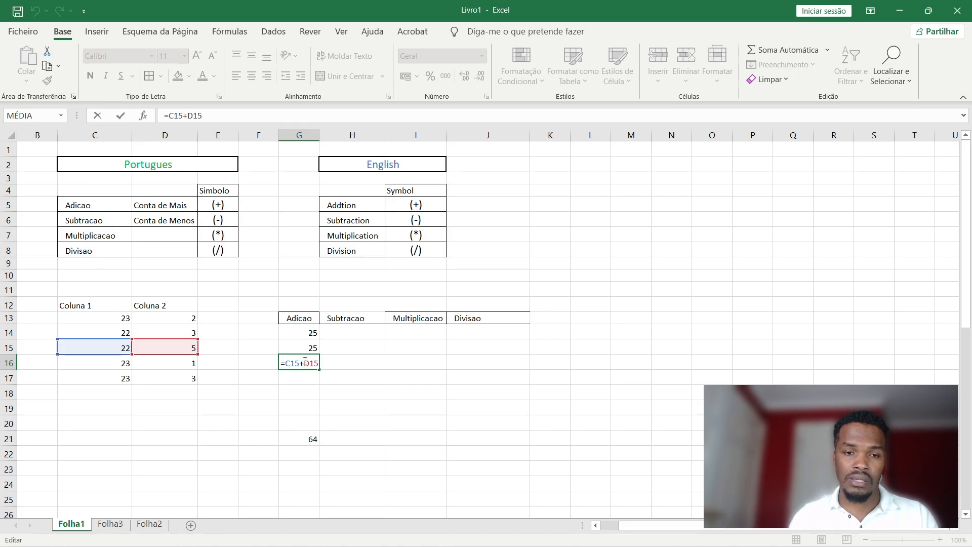
# Enter =C16+D16 in G17 for the row-16 sum.
pyautogui.press('Escape')
pyautogui.click(305, 378)
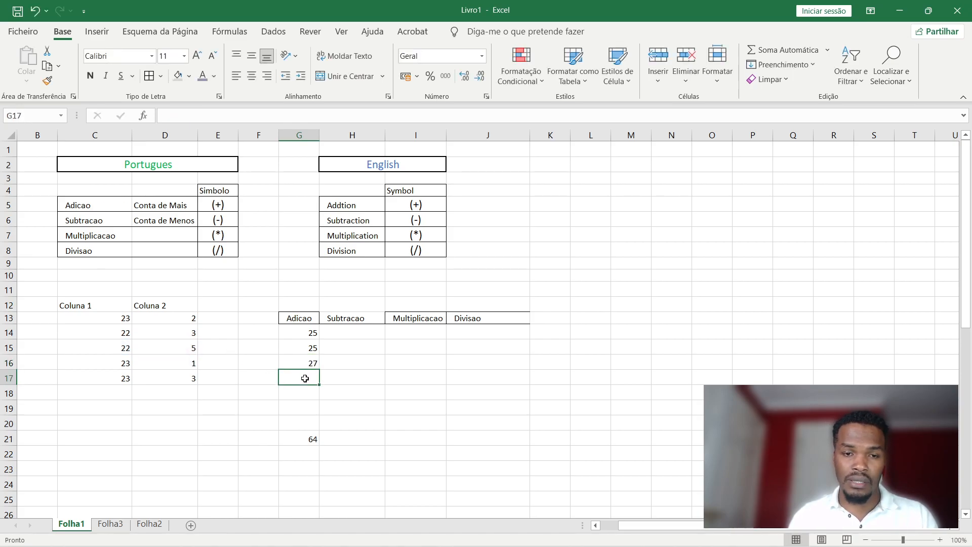
pyautogui.click(315, 365)
pyautogui.click(296, 375)
pyautogui.write('=')
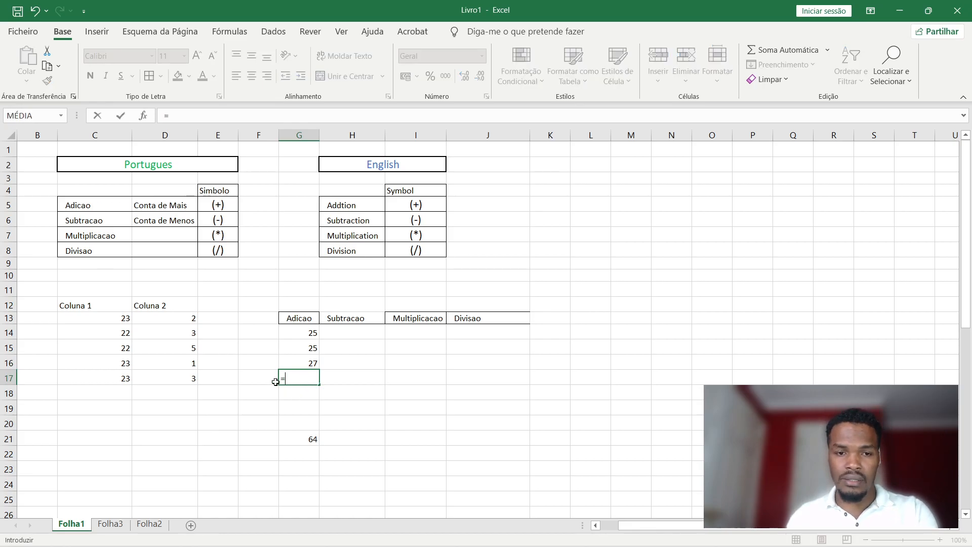
pyautogui.click(127, 363)
pyautogui.write('+')
pyautogui.click(182, 367)
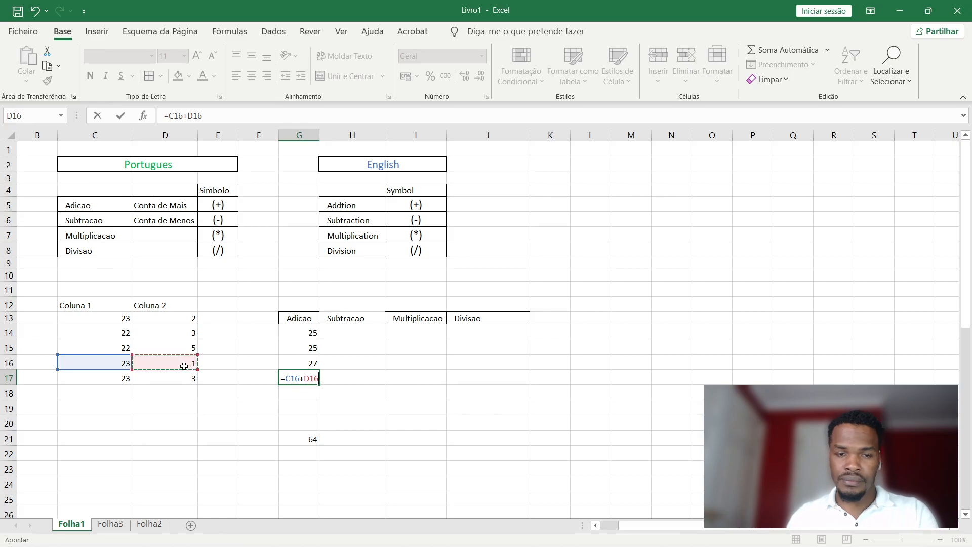
pyautogui.press('Return')
# Fill G14's sum formula down to G18 and shift the Coluna table down to C13:D18.
pyautogui.click(308, 333)
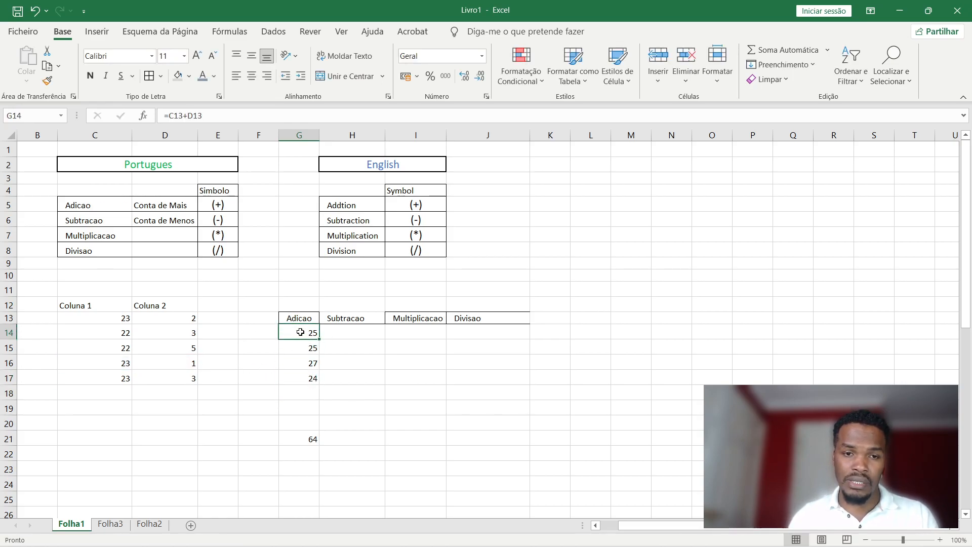
pyautogui.doubleClick(305, 331)
pyautogui.press('Escape')
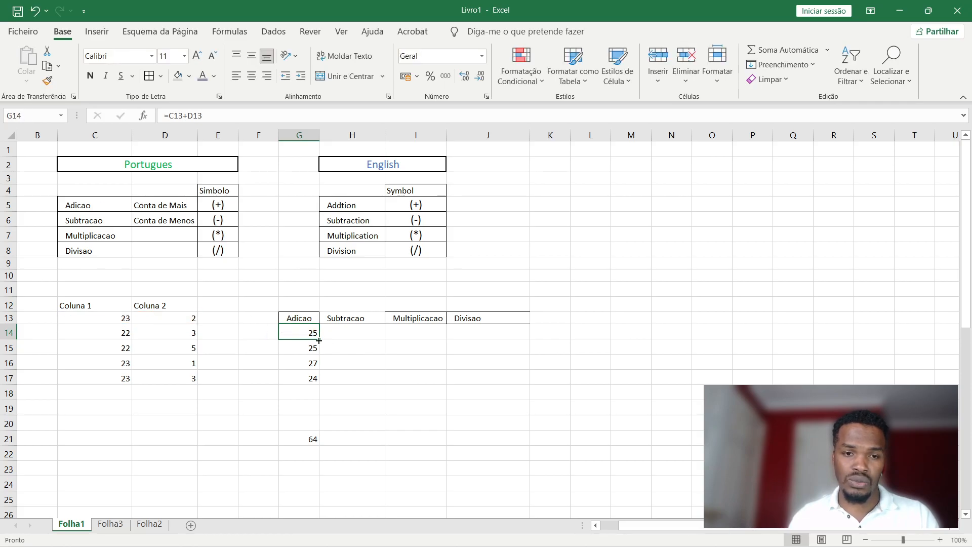
pyautogui.moveTo(320, 340); pyautogui.dragTo(314, 398)
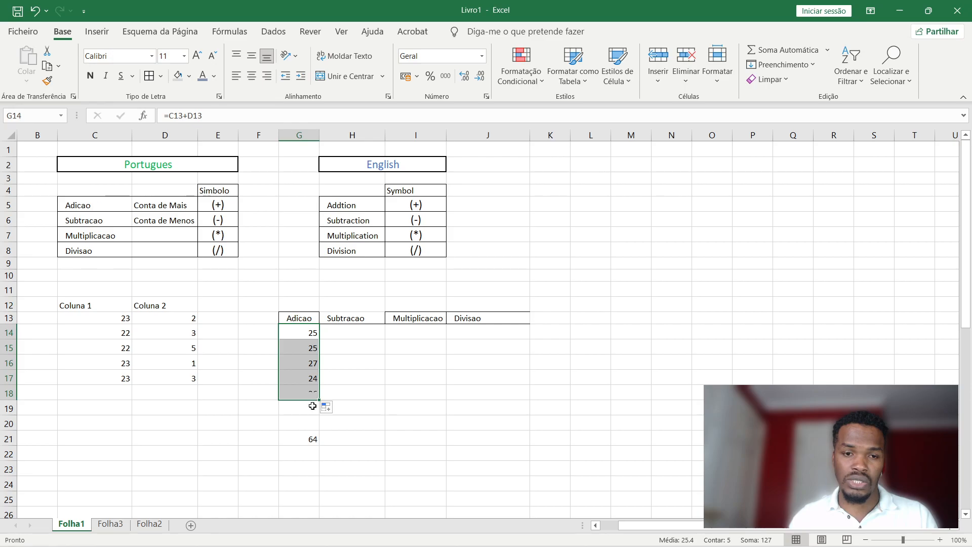
pyautogui.moveTo(71, 305); pyautogui.dragTo(178, 374)
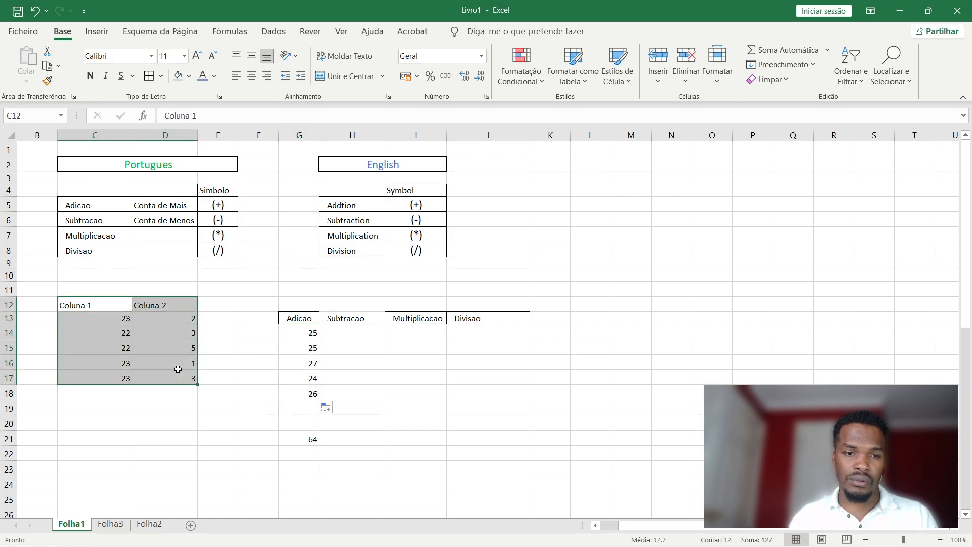
pyautogui.moveTo(168, 298); pyautogui.dragTo(352, 318)
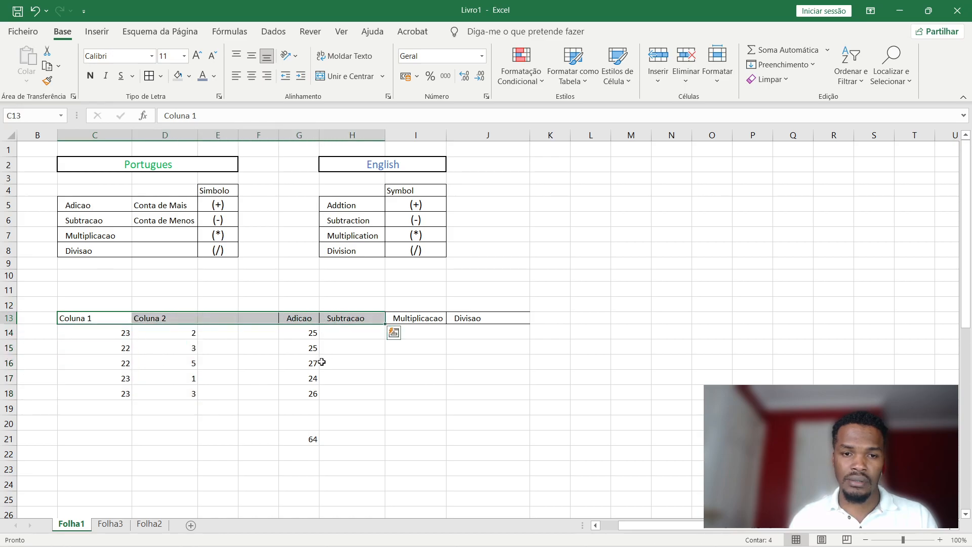
# Enter =C14-D14 in H14 for the first Subtracao result and check its references.
pyautogui.click(357, 362)
pyautogui.click(356, 333)
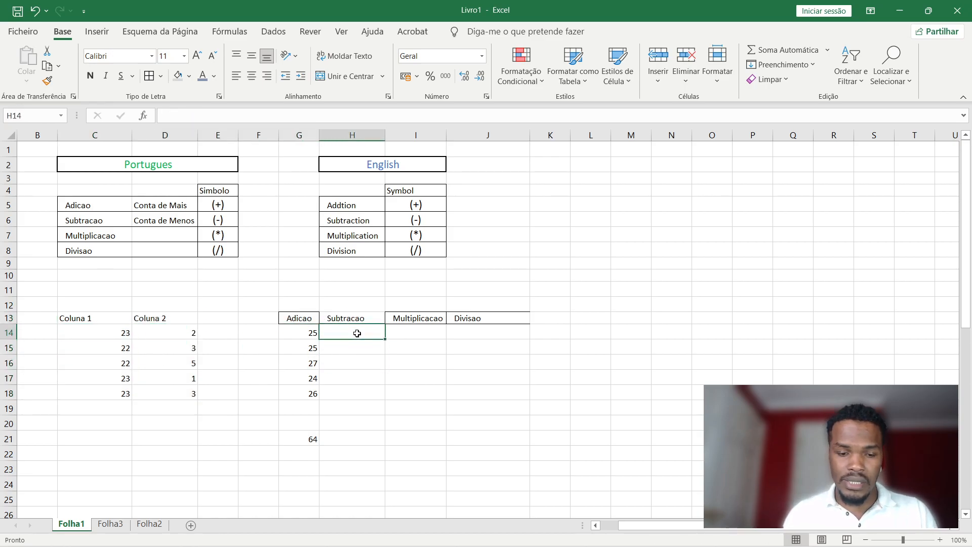
pyautogui.write('=')
pyautogui.click(126, 333)
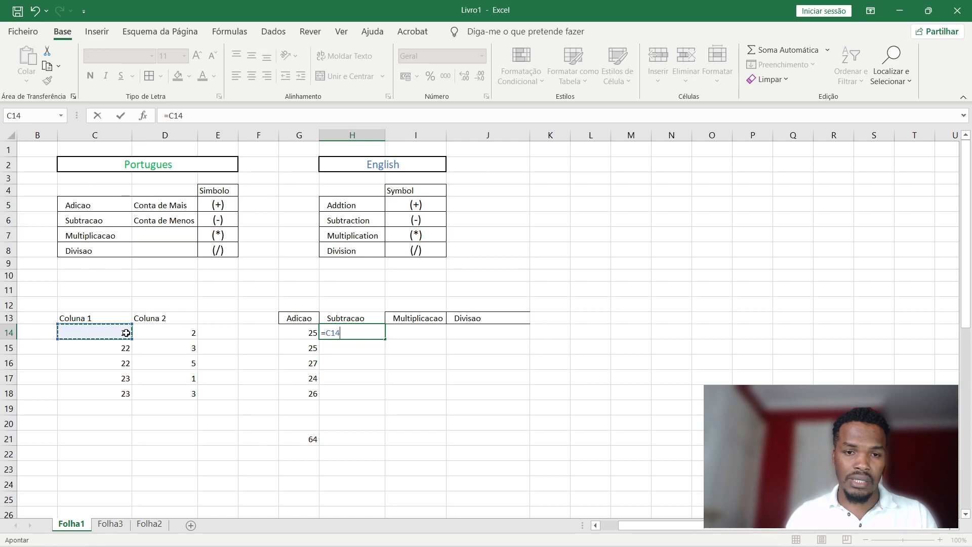
pyautogui.write('-')
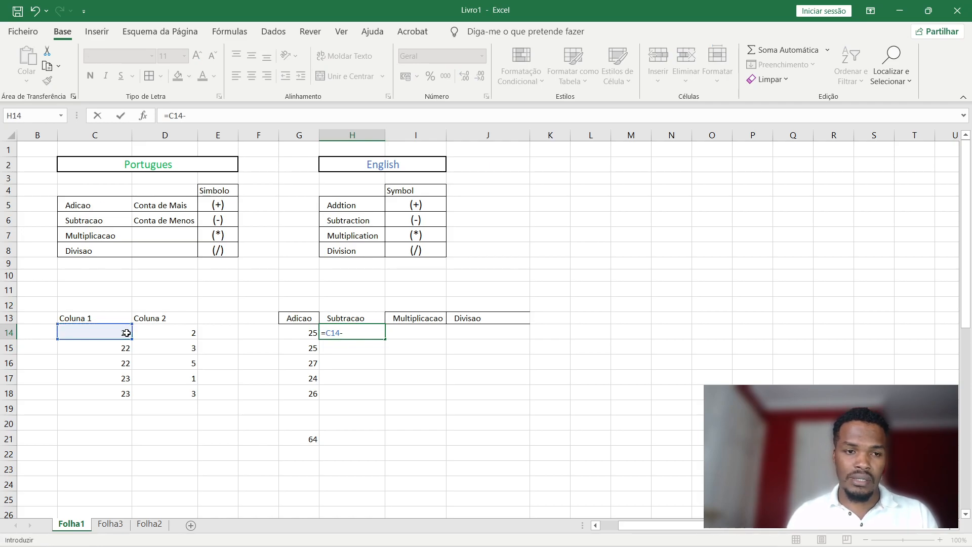
pyautogui.click(172, 335)
pyautogui.press('Return')
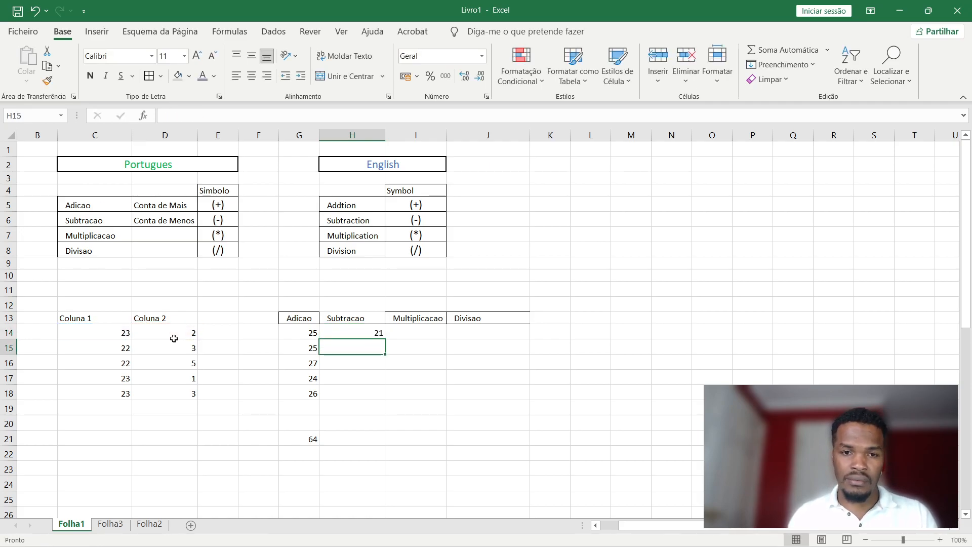
pyautogui.click(129, 335)
pyautogui.click(187, 333)
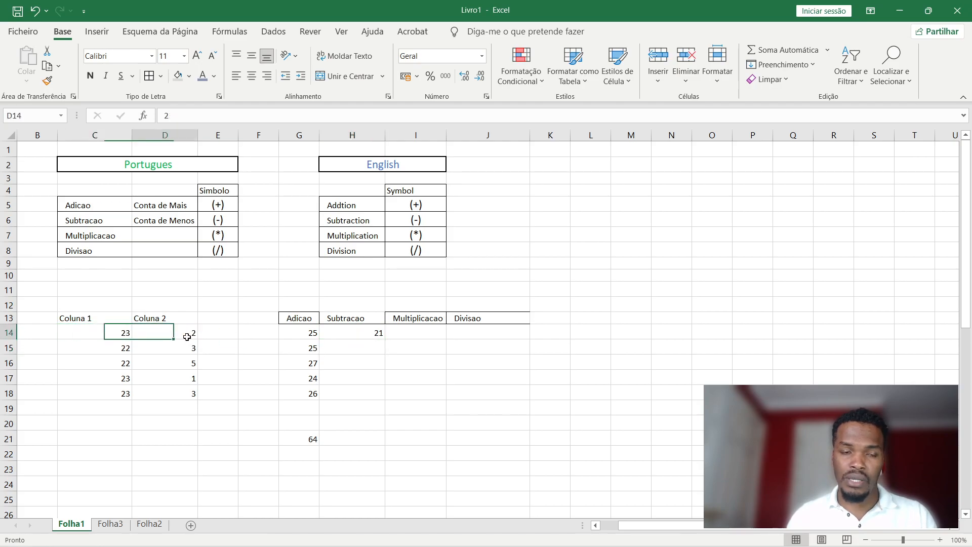
pyautogui.click(376, 336)
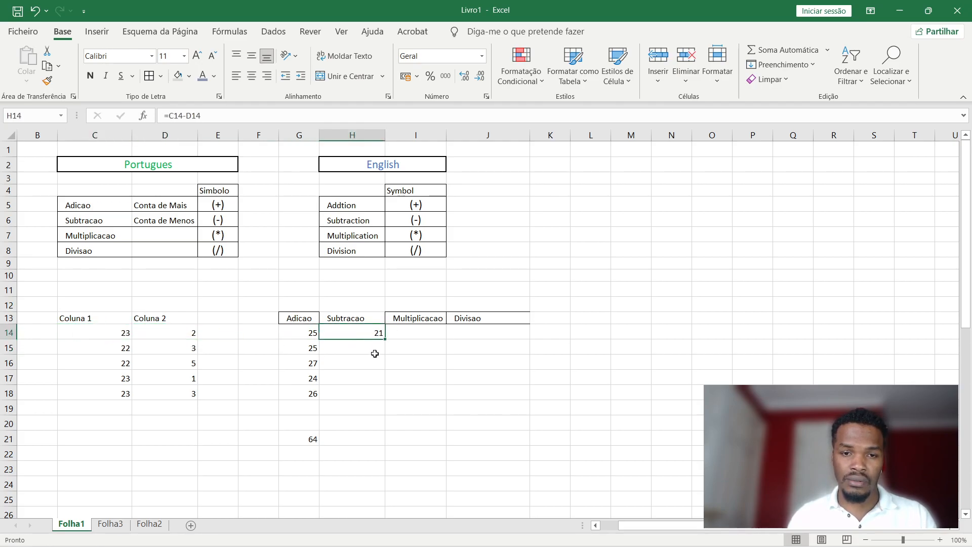
pyautogui.click(386, 340)
pyautogui.doubleClick(369, 333)
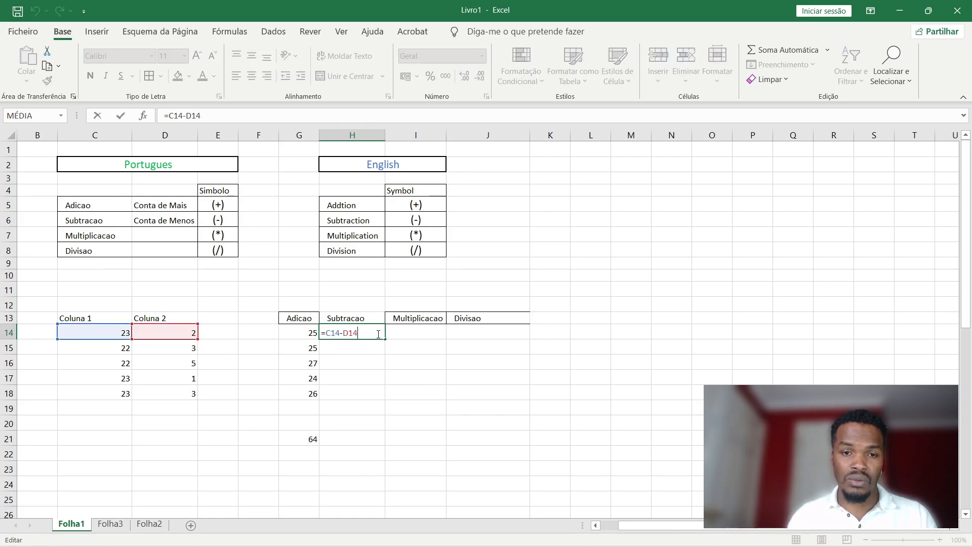
# Enter =C15-D15 in H15 and check its references.
pyautogui.click(353, 350)
pyautogui.write('=')
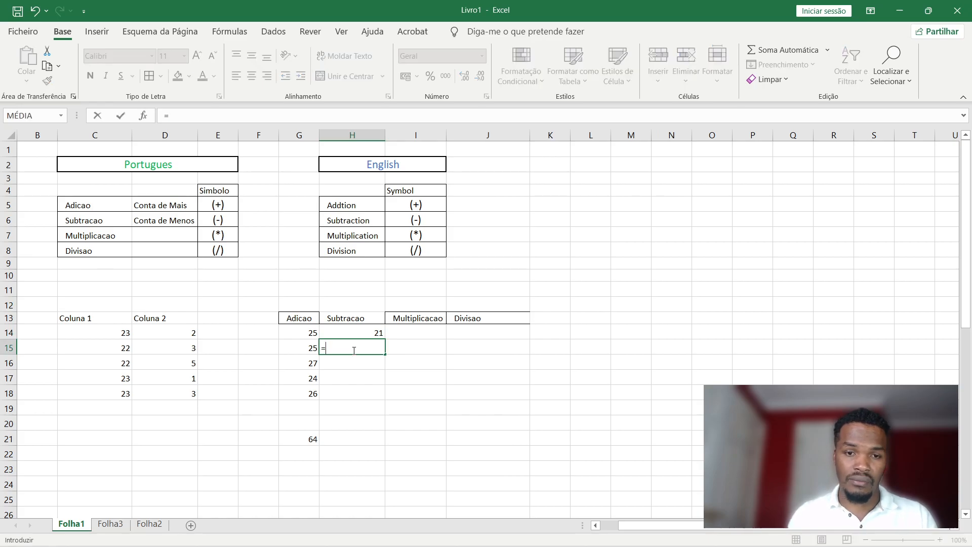
pyautogui.click(122, 348)
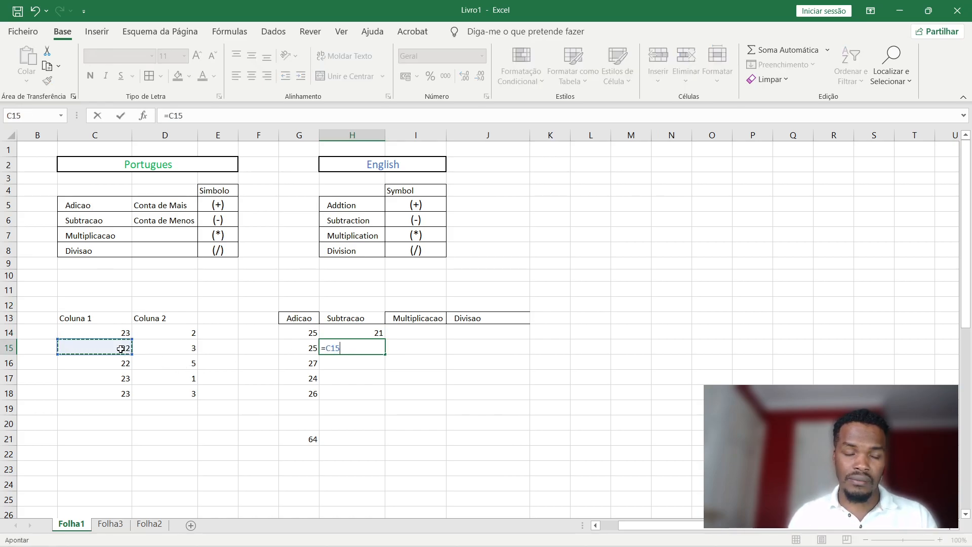
pyautogui.write('-')
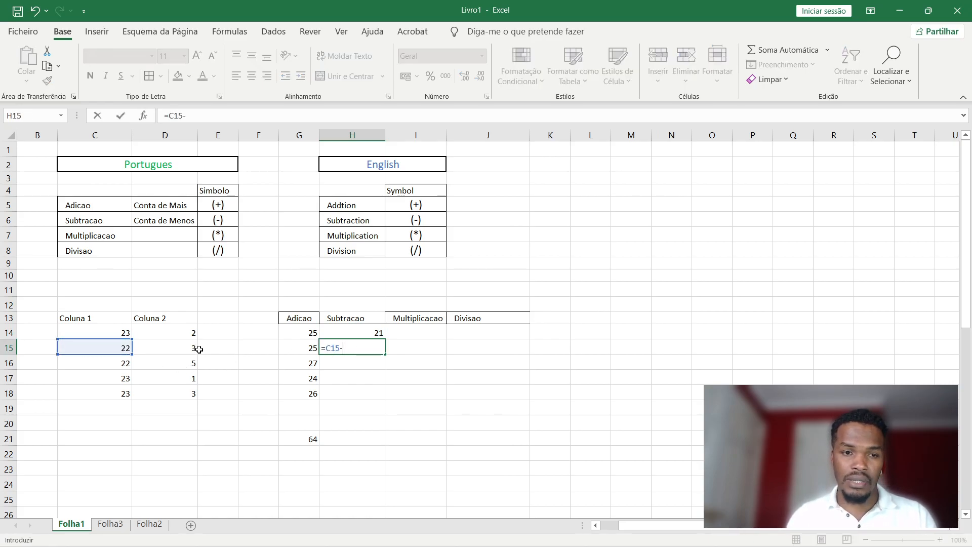
pyautogui.click(182, 348)
pyautogui.press('Return')
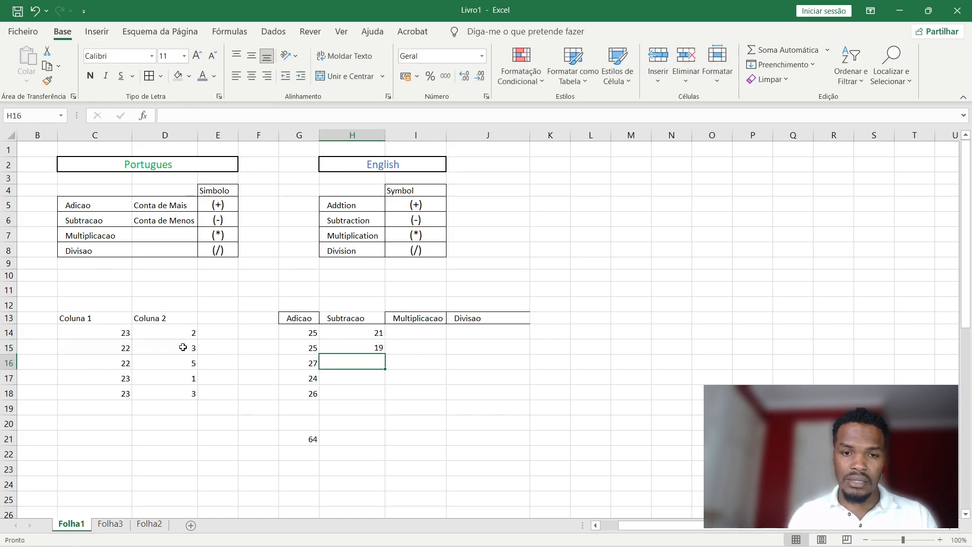
pyautogui.click(369, 347)
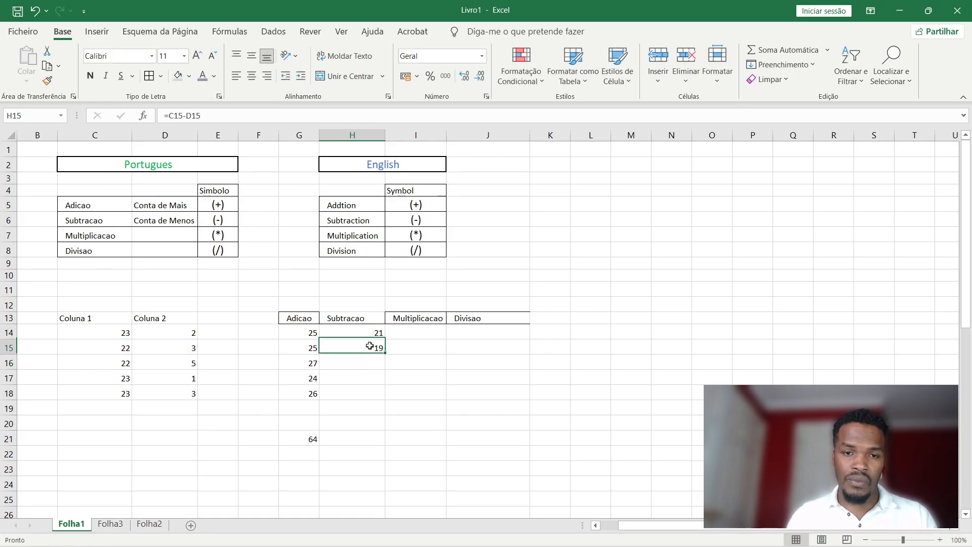
pyautogui.doubleClick(359, 346)
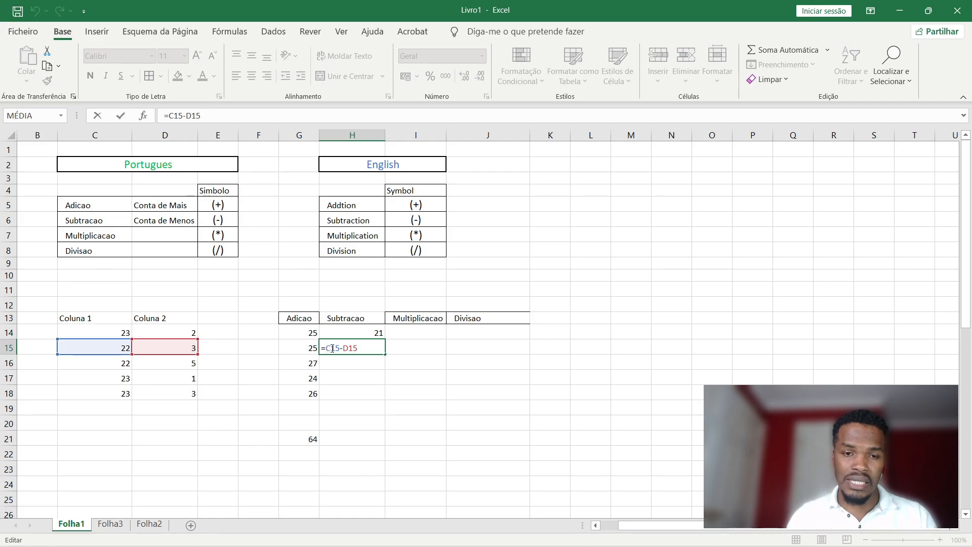
# Fill H14's subtraction formula down to H18 and verify the copied references.
pyautogui.click(384, 333)
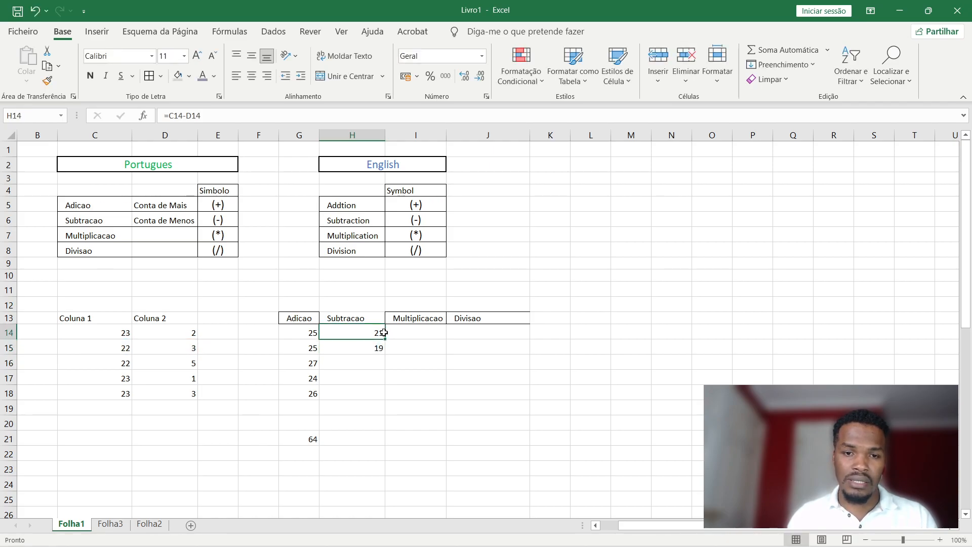
pyautogui.moveTo(386, 338); pyautogui.dragTo(382, 354)
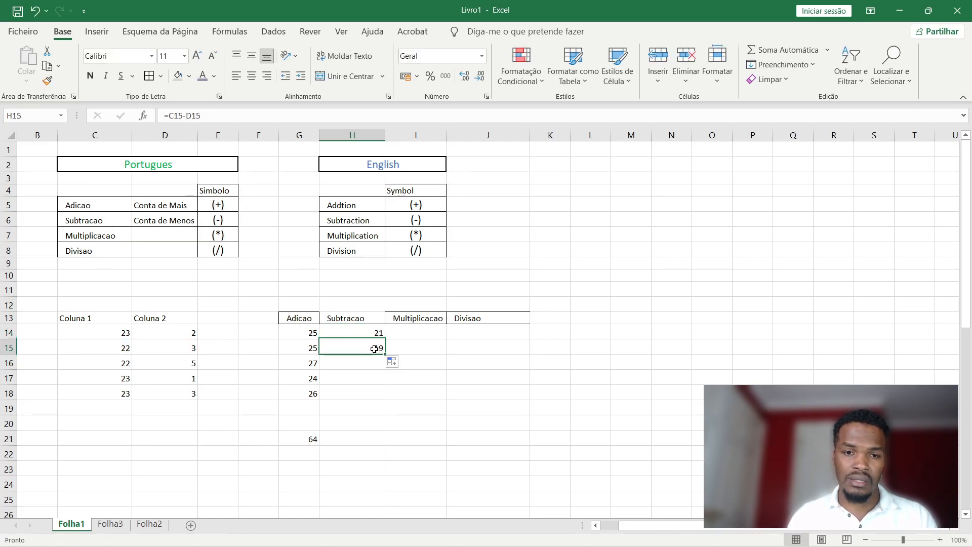
pyautogui.doubleClick(344, 354)
pyautogui.press('Escape')
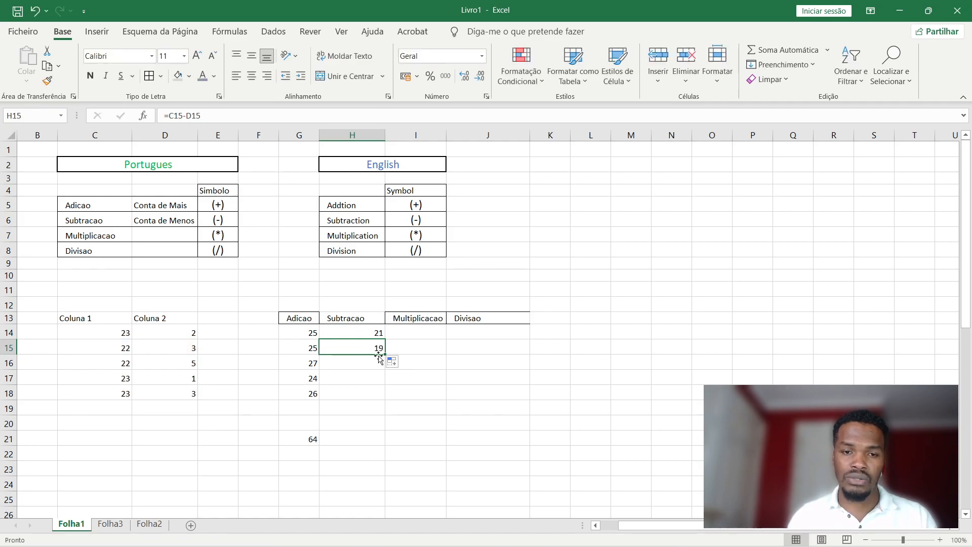
pyautogui.moveTo(384, 355); pyautogui.dragTo(381, 401)
pyautogui.click(361, 396)
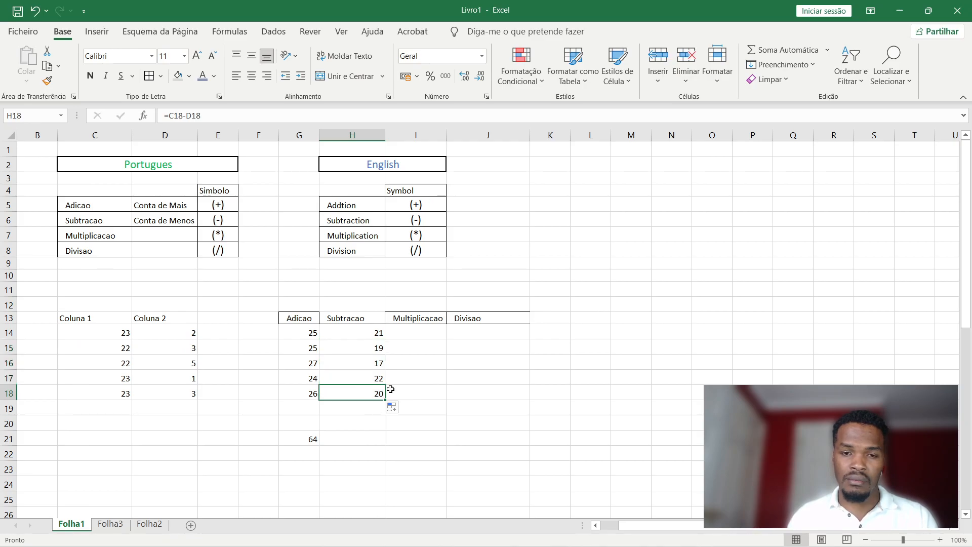
pyautogui.click(373, 357)
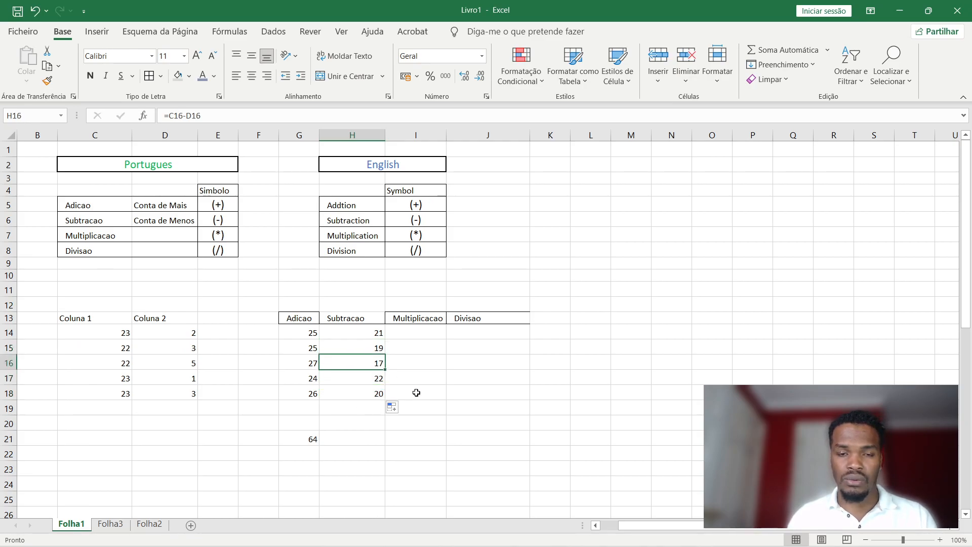
pyautogui.click(367, 395)
pyautogui.doubleClick(367, 396)
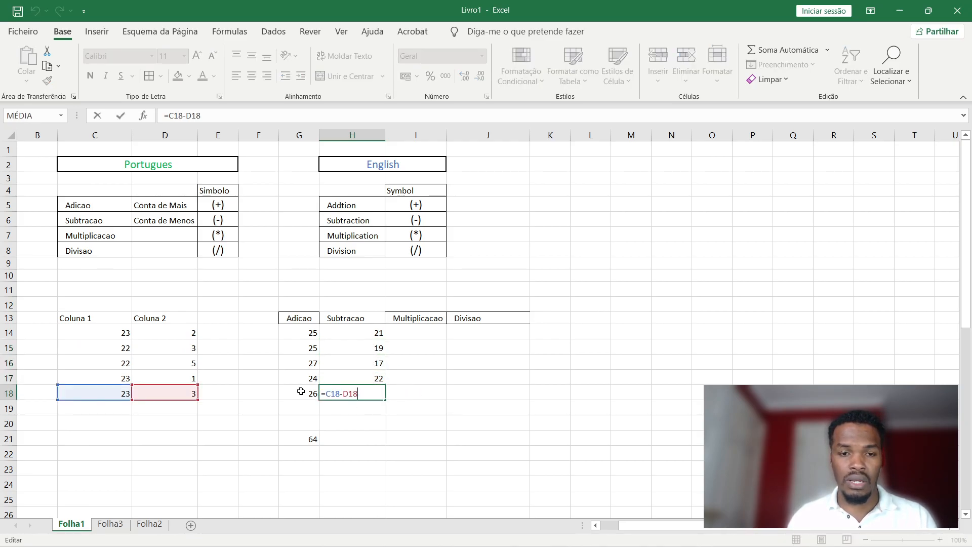
# Enter =C14*D14 in I14 so the first Multiplicacao cell shows 46.
pyautogui.hotkey('ctrl', 'Return')
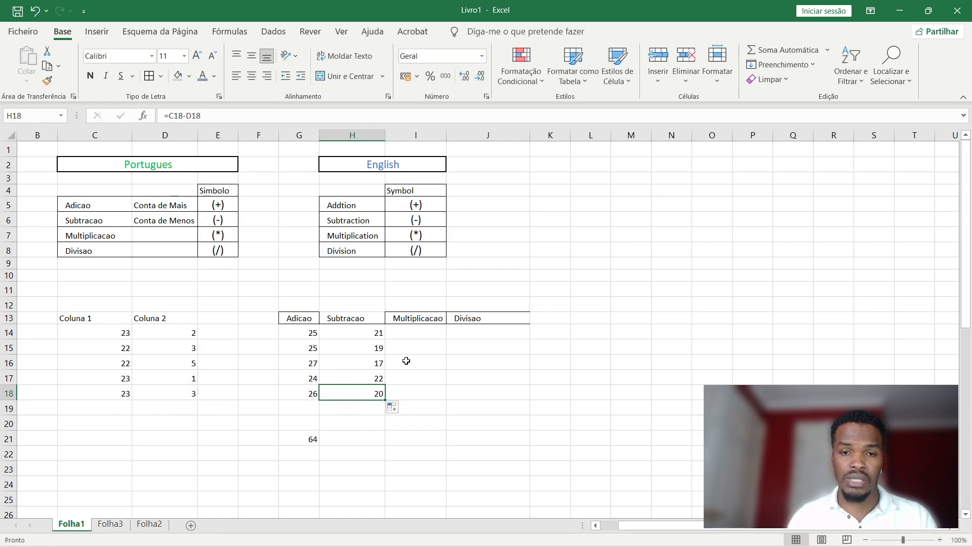
pyautogui.click(415, 334)
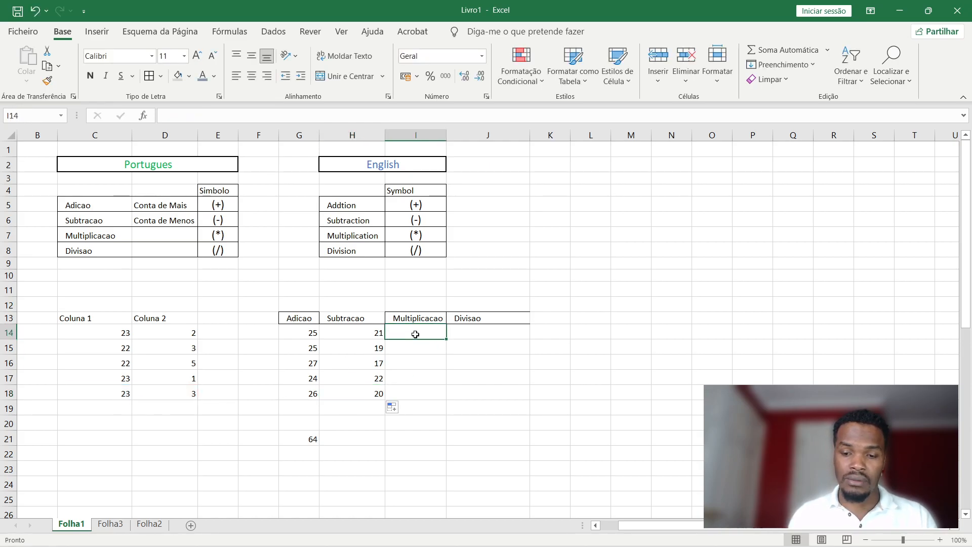
pyautogui.write('=')
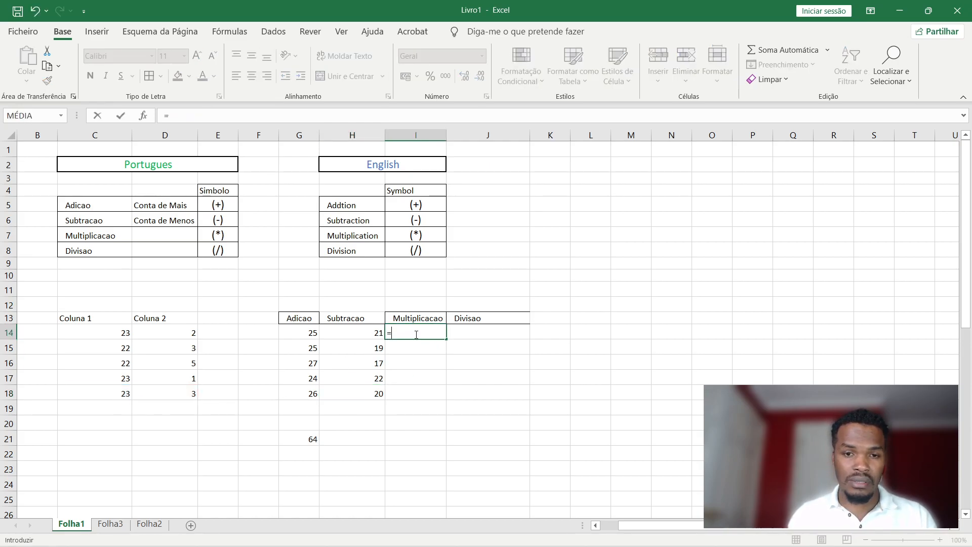
pyautogui.click(125, 334)
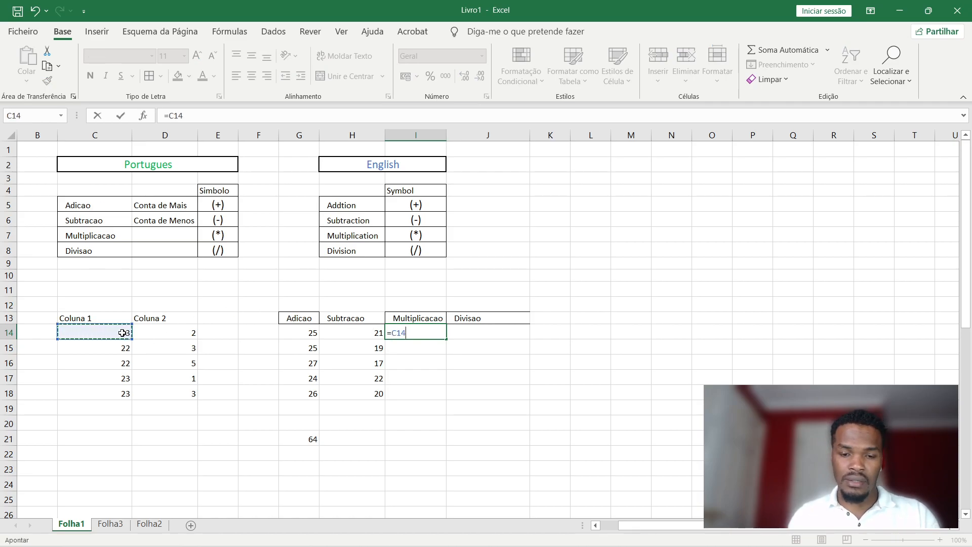
pyautogui.write('*')
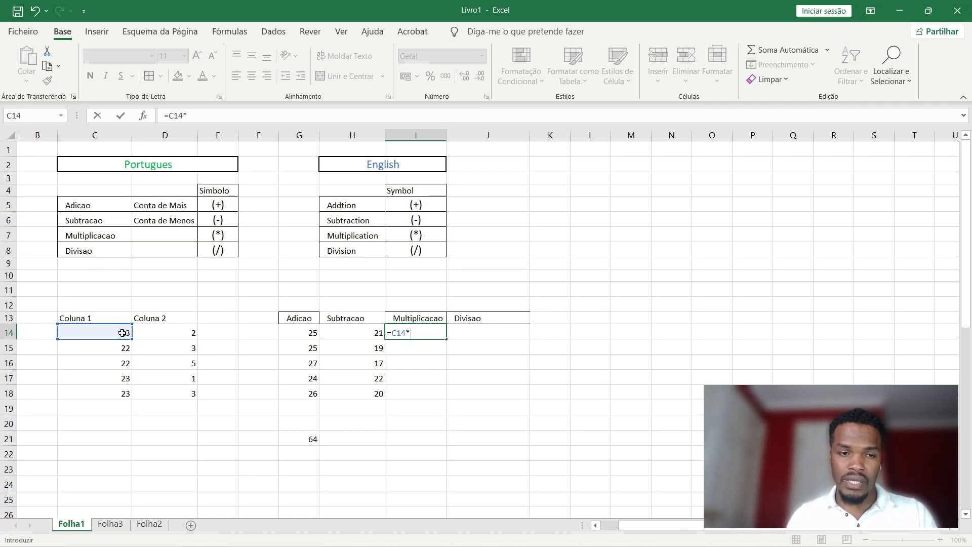
pyautogui.click(161, 332)
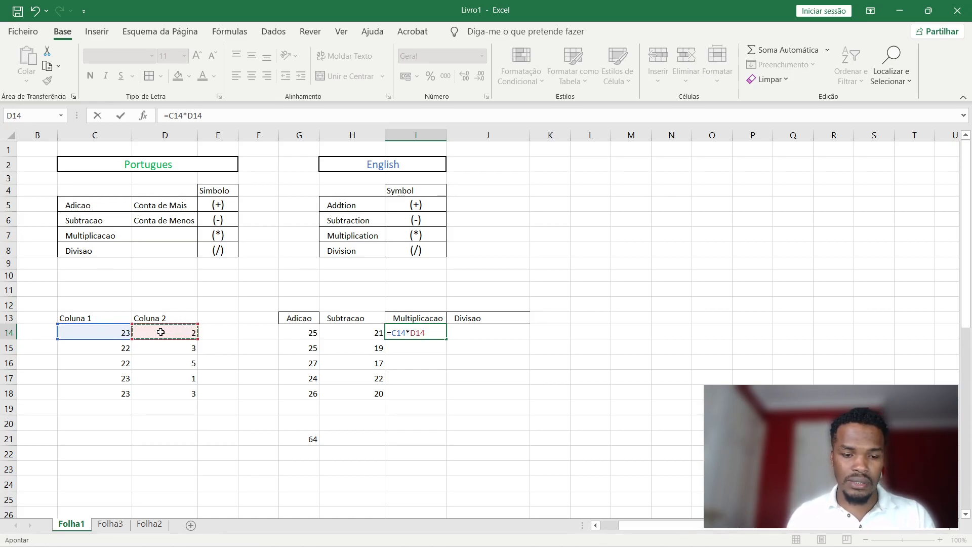
pyautogui.press('Return')
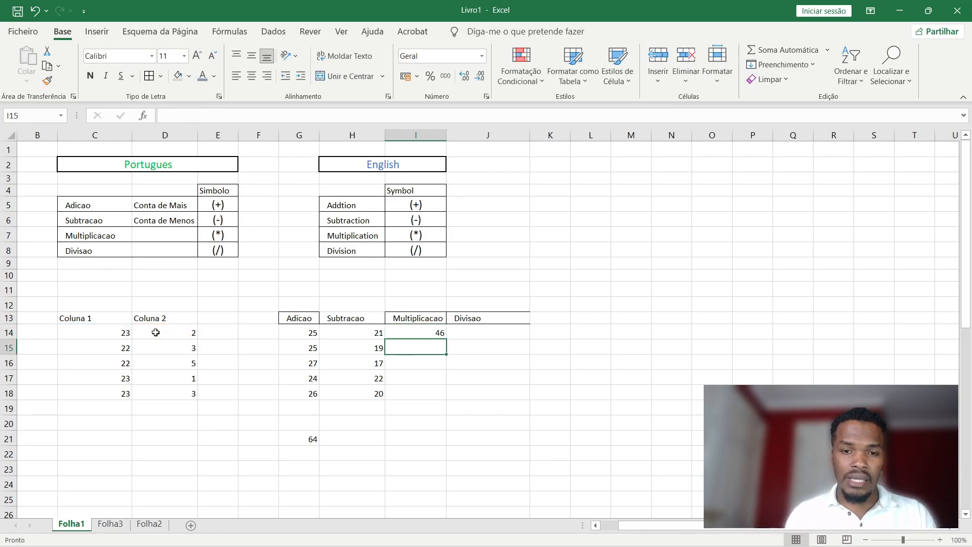
pyautogui.write('=')
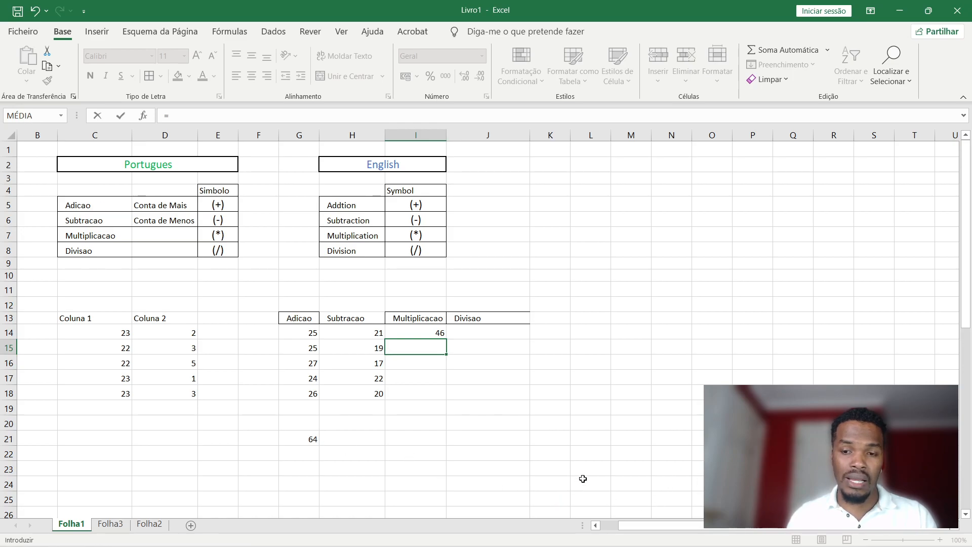
pyautogui.scroll(-2, 583, 478)
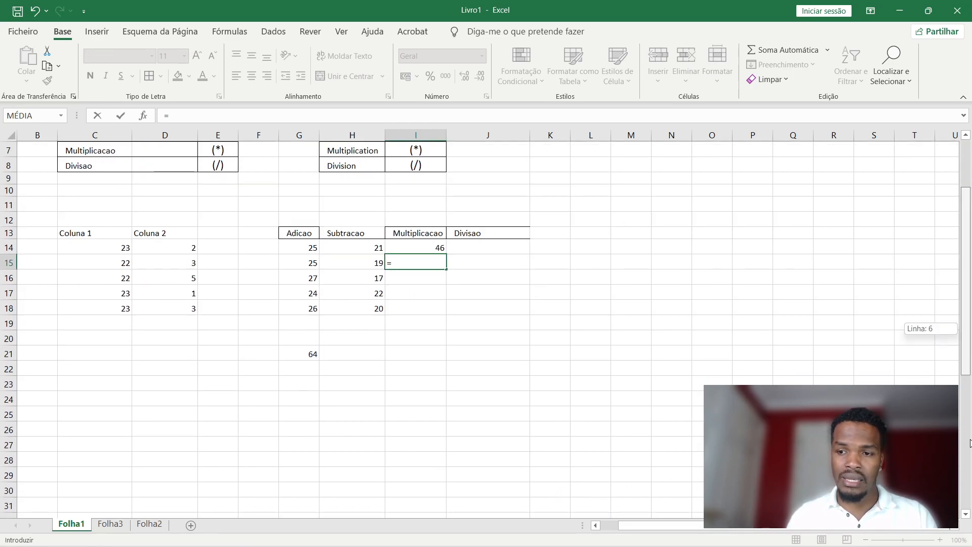
pyautogui.scroll(-5, 969, 444)
pyautogui.scroll(-20, 969, 443)
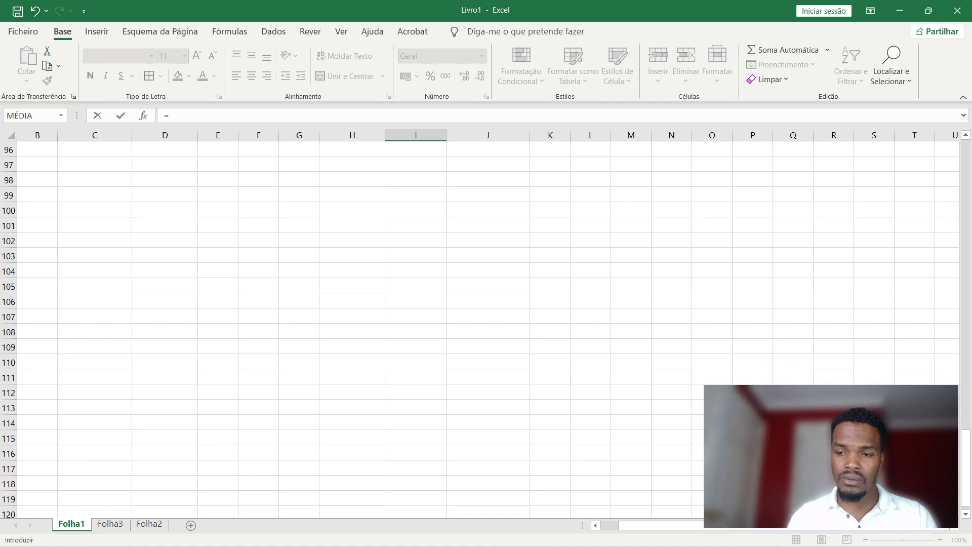
pyautogui.scroll(-20, 969, 443)
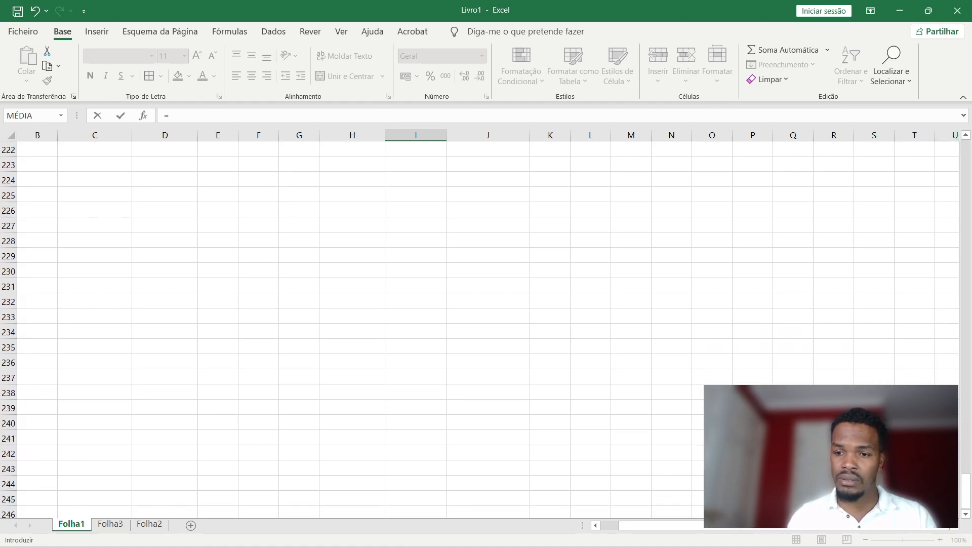
pyautogui.click(954, 527)
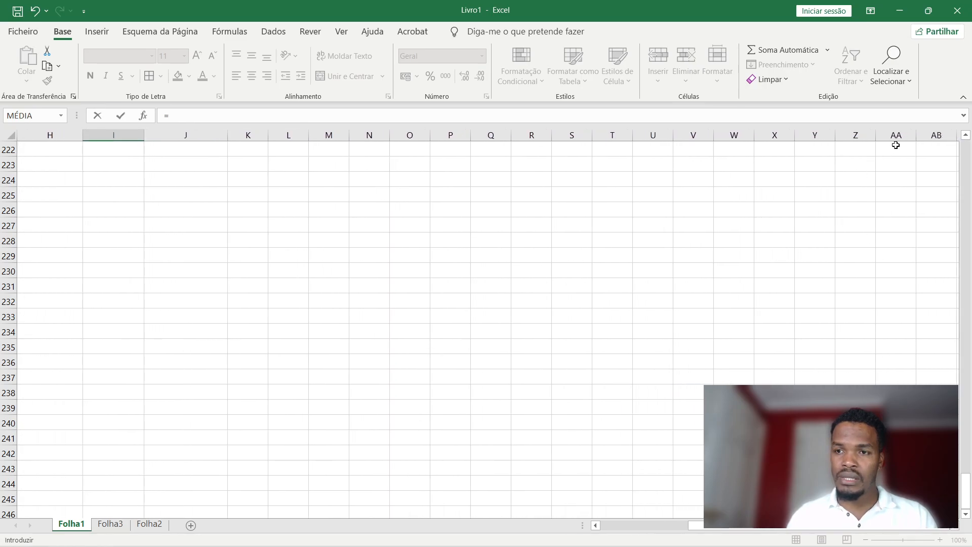
pyautogui.click(896, 498)
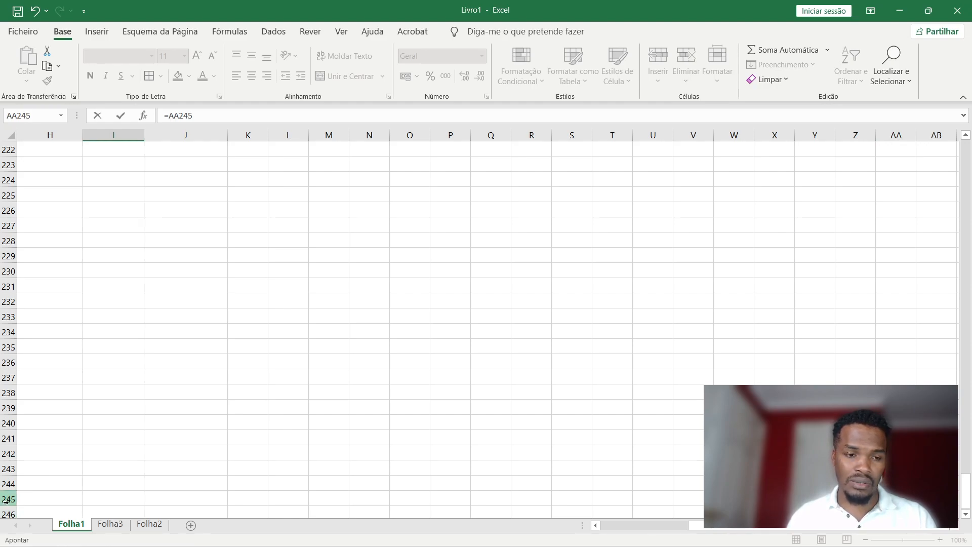
pyautogui.scroll(3, 241, 274)
pyautogui.scroll(13, 244, 180)
pyautogui.scroll(-11, 339, 409)
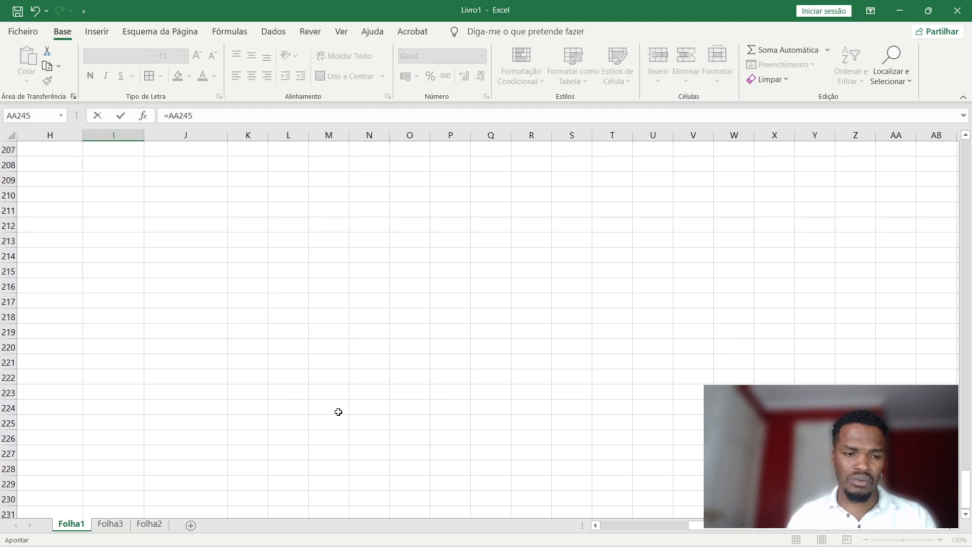
pyautogui.scroll(-4, 903, 242)
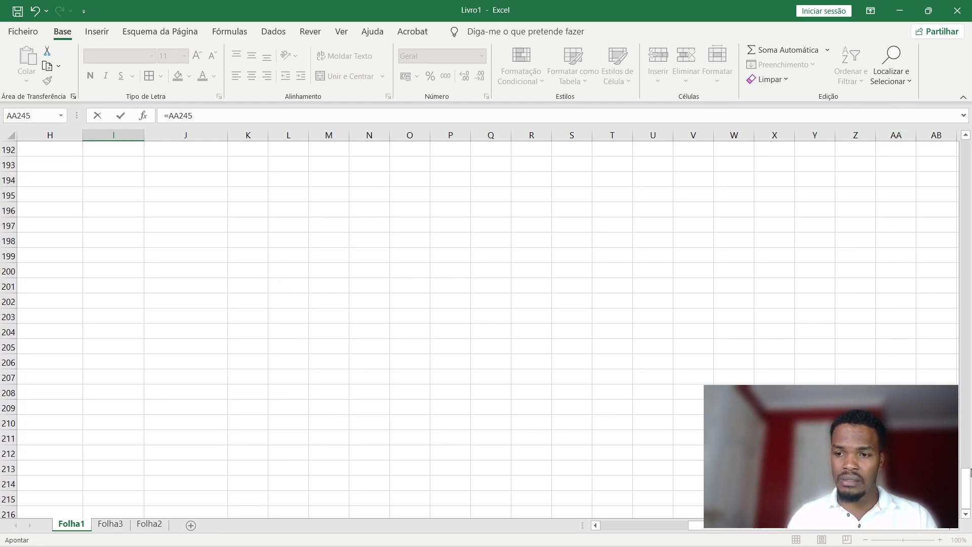
pyautogui.press('Escape')
pyautogui.moveTo(759, 524); pyautogui.dragTo(582, 521)
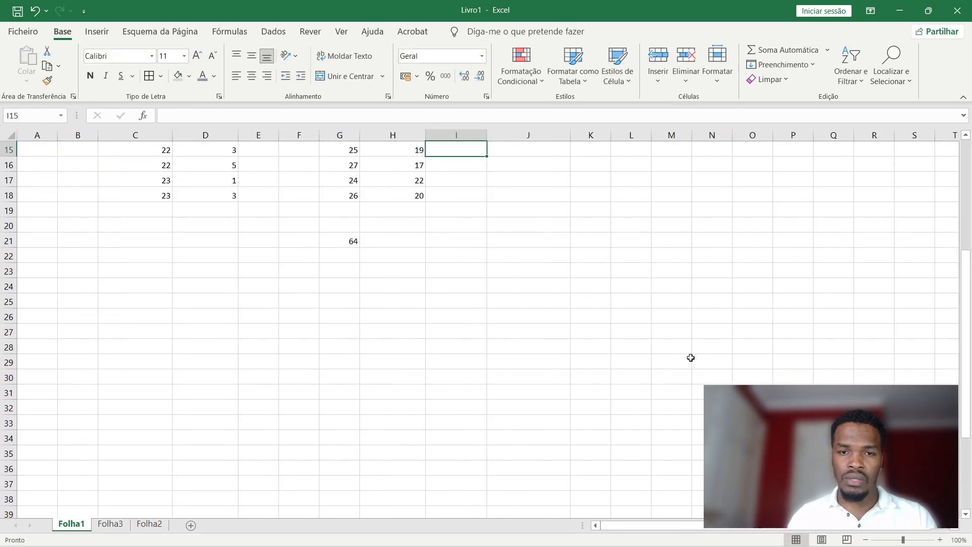
pyautogui.scroll(5, 928, 217)
pyautogui.moveTo(968, 251); pyautogui.dragTo(929, 525)
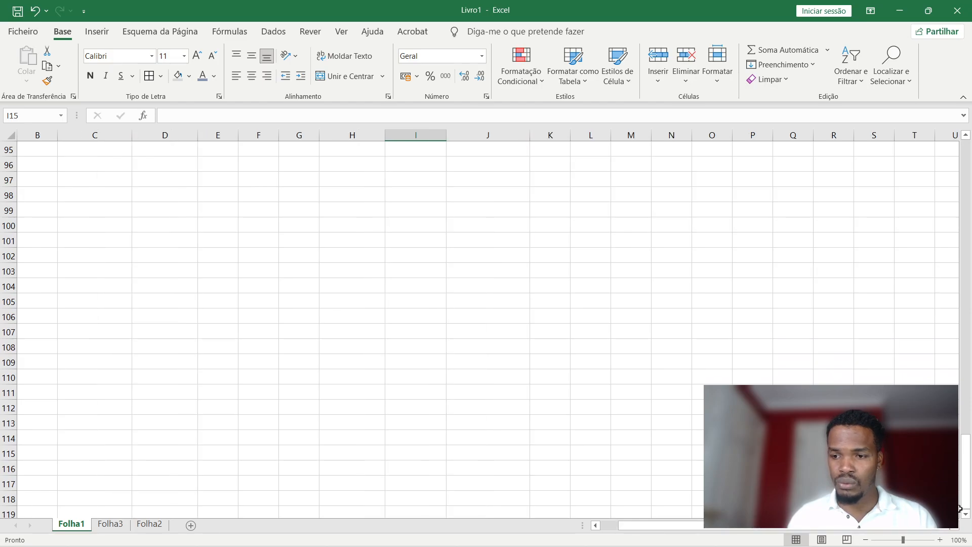
pyautogui.moveTo(965, 466); pyautogui.dragTo(971, 372)
pyautogui.moveTo(955, 197); pyautogui.dragTo(965, 152)
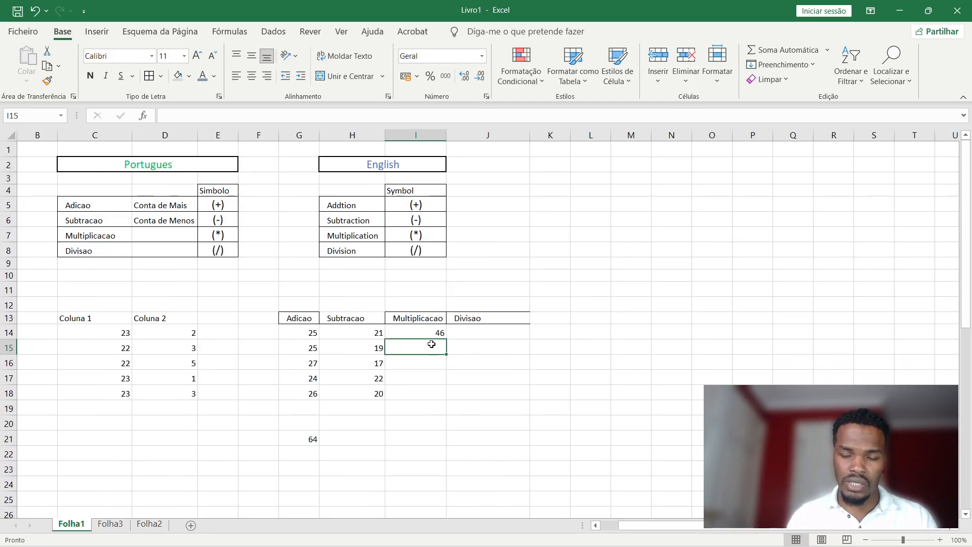
# Enter =C15*AA245 in I15, which returns 0.
pyautogui.write('=')
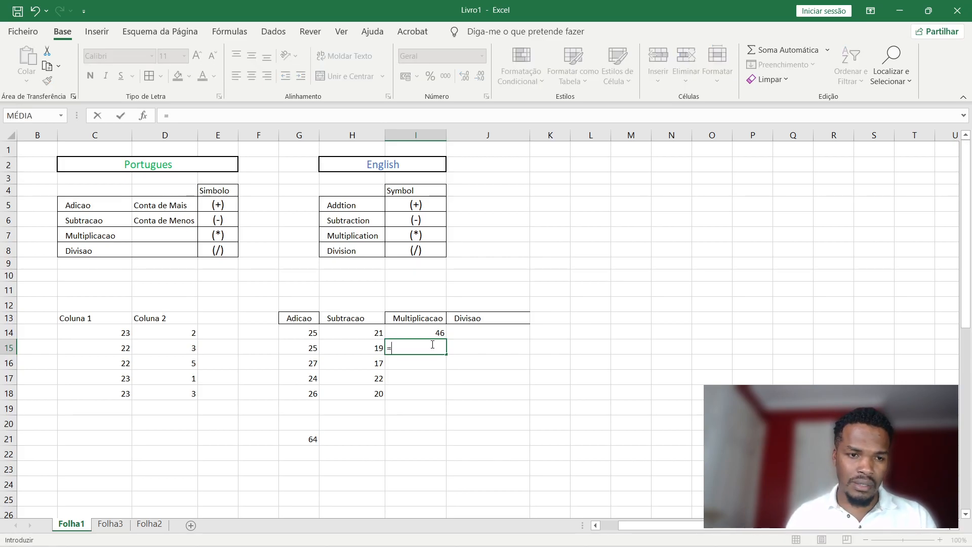
pyautogui.write('c15')
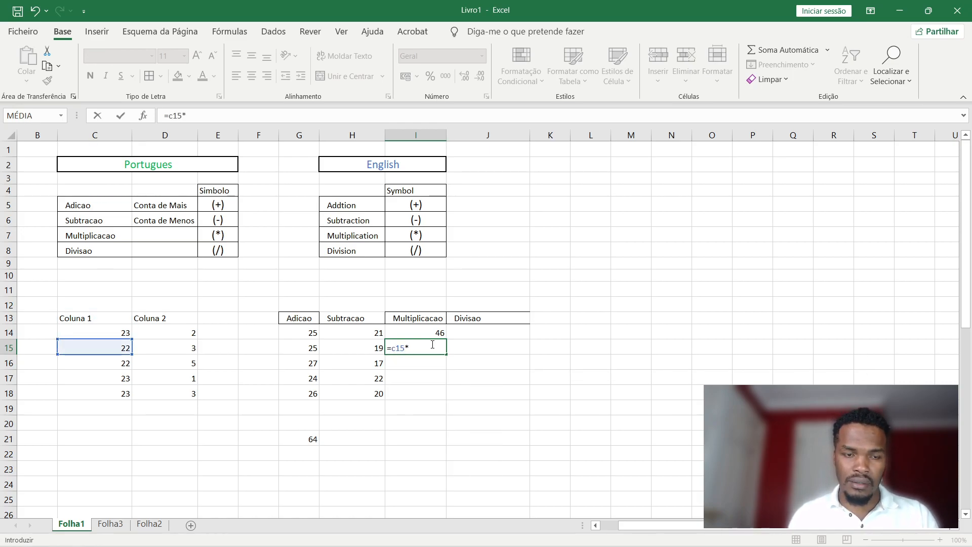
pyautogui.write('*a')
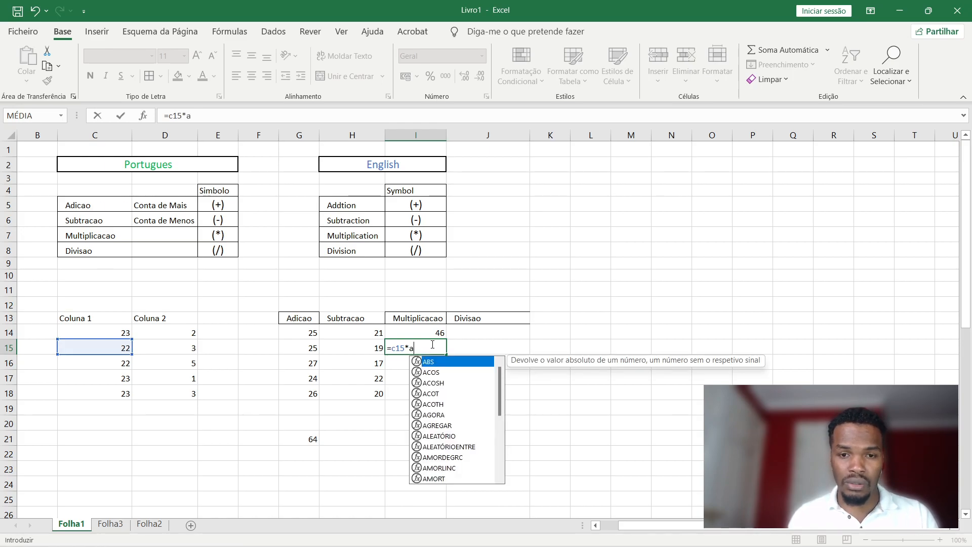
pyautogui.write('a245')
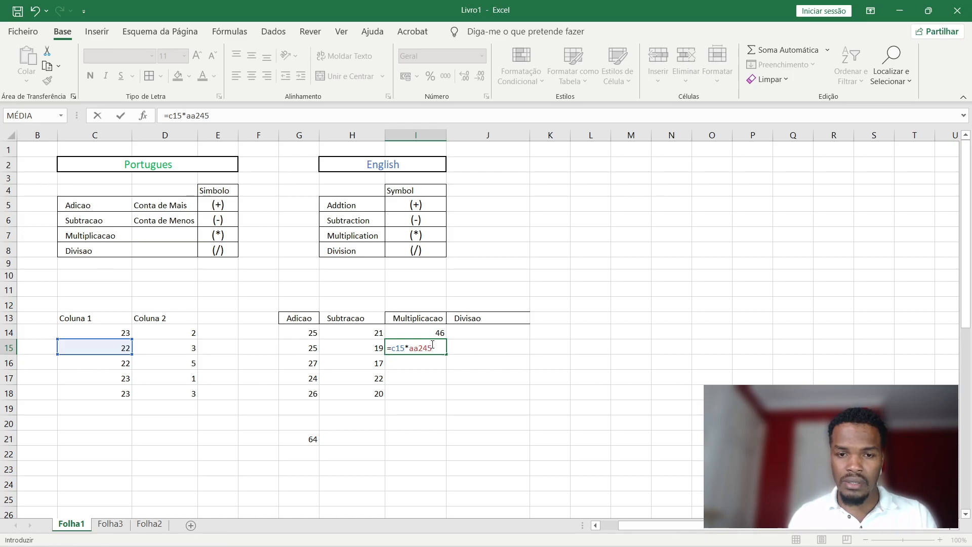
pyautogui.press('Return')
# Edit the I15 formula and delete the AA245 reference from it.
pyautogui.doubleClick(444, 345)
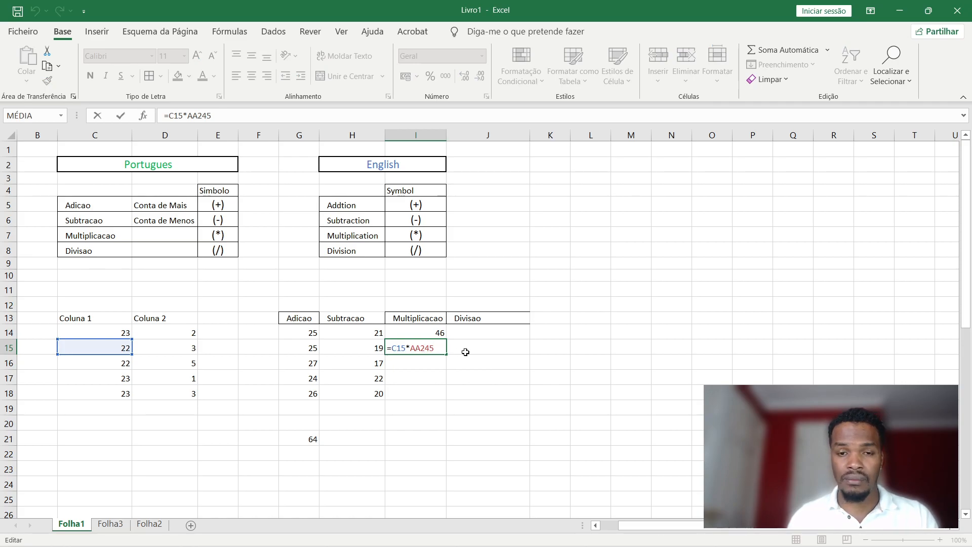
pyautogui.hotkey('ctrl', 'Return')
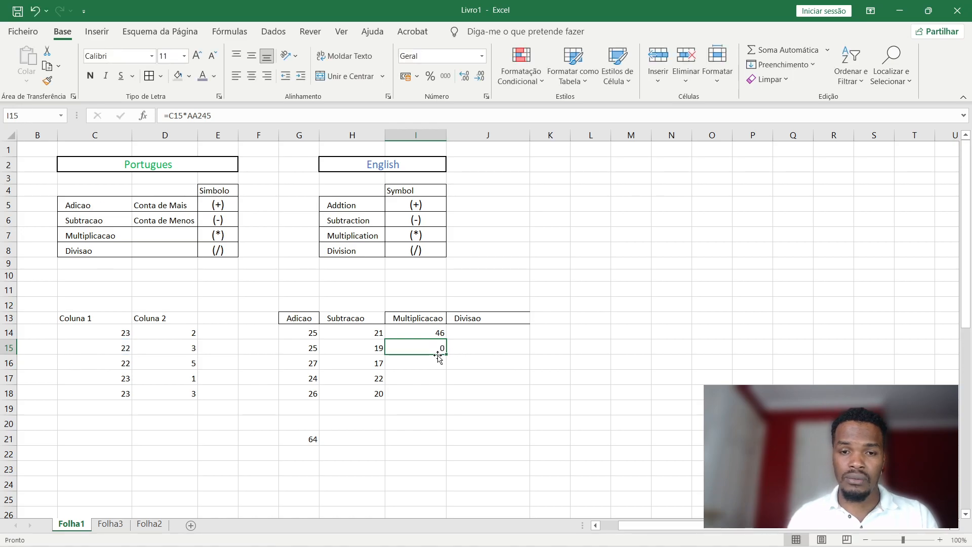
pyautogui.doubleClick(439, 348)
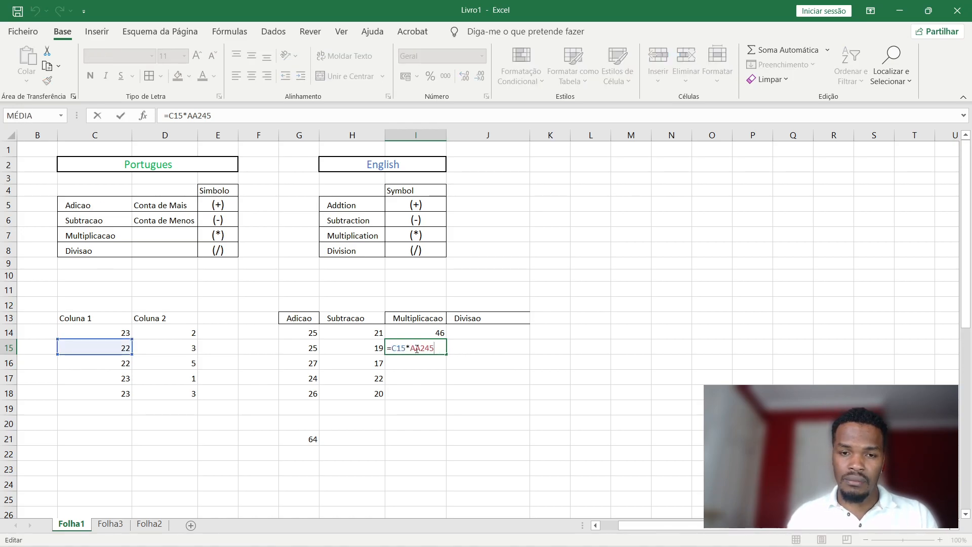
pyautogui.moveTo(429, 349); pyautogui.dragTo(410, 346)
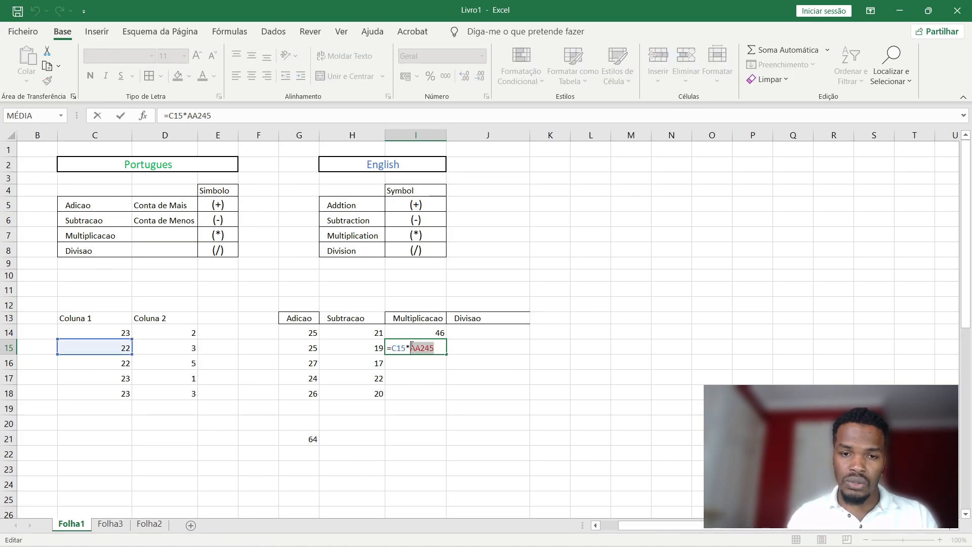
pyautogui.press('BackSpace')
# Complete the I15 formula as =C15*D15, showing 66.
pyautogui.write('d15')
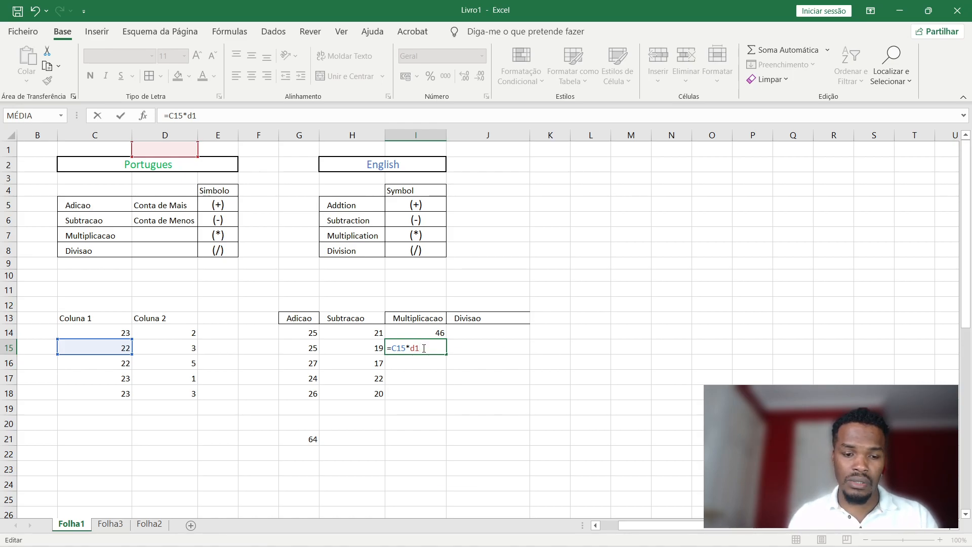
pyautogui.press('BackSpace')
pyautogui.write('4')
pyautogui.press('BackSpace')
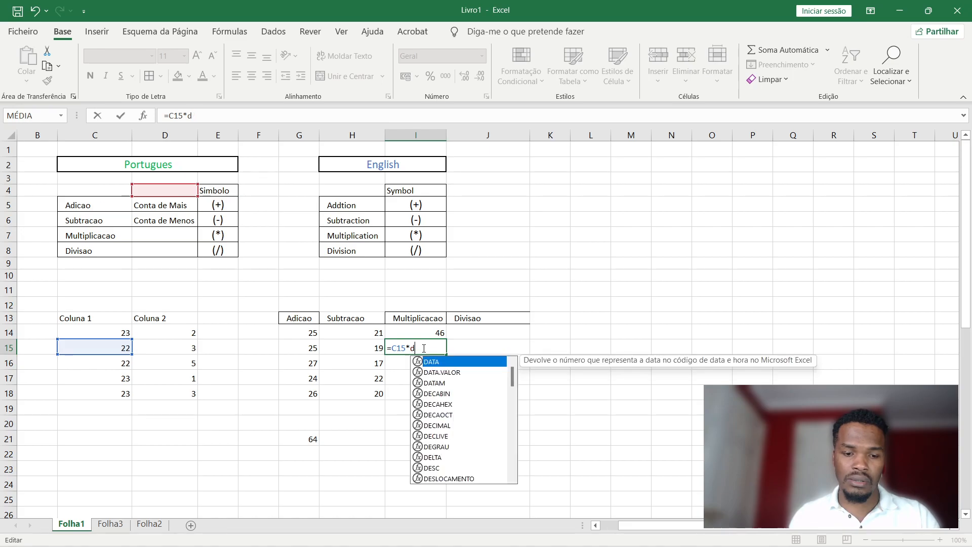
pyautogui.write('5')
pyautogui.press('BackSpace')
pyautogui.write('6')
pyautogui.press('BackSpace')
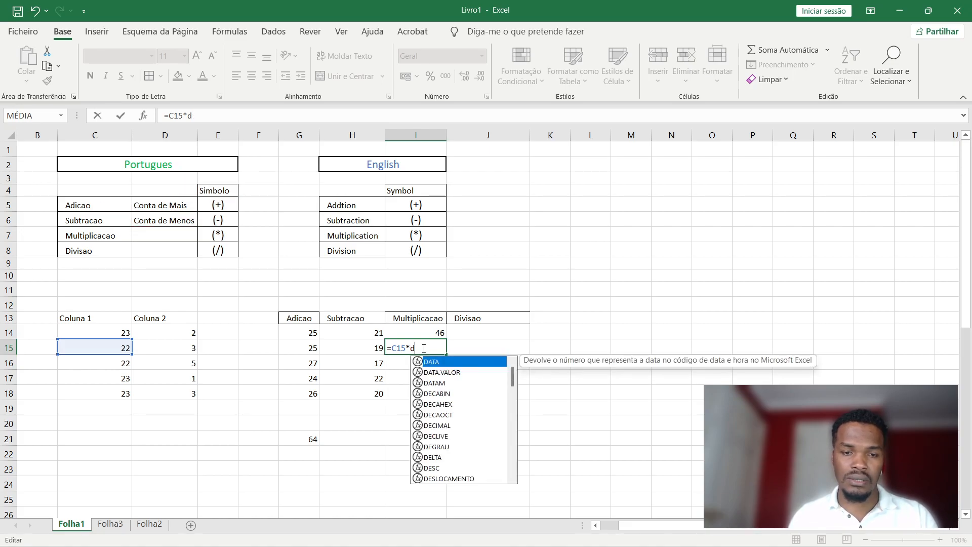
pyautogui.write('15')
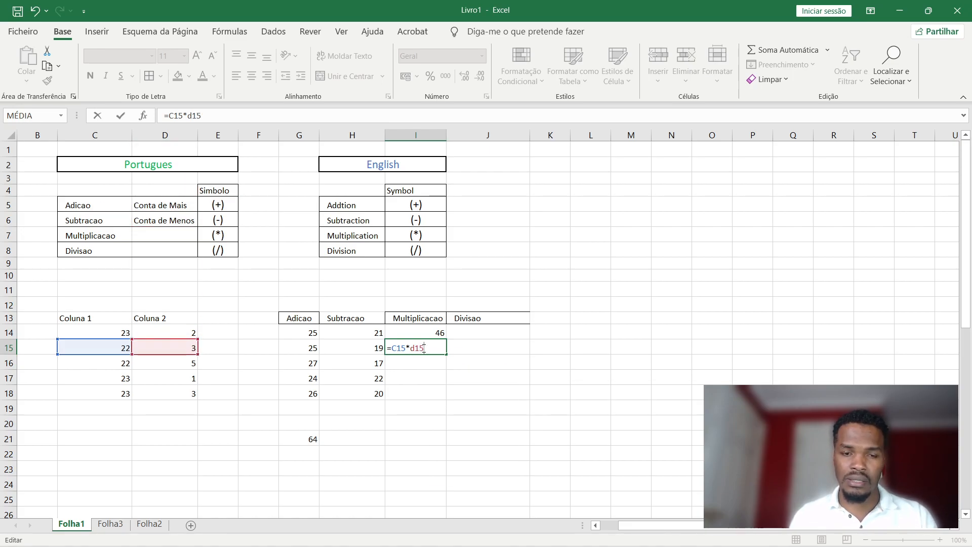
pyautogui.press('Return')
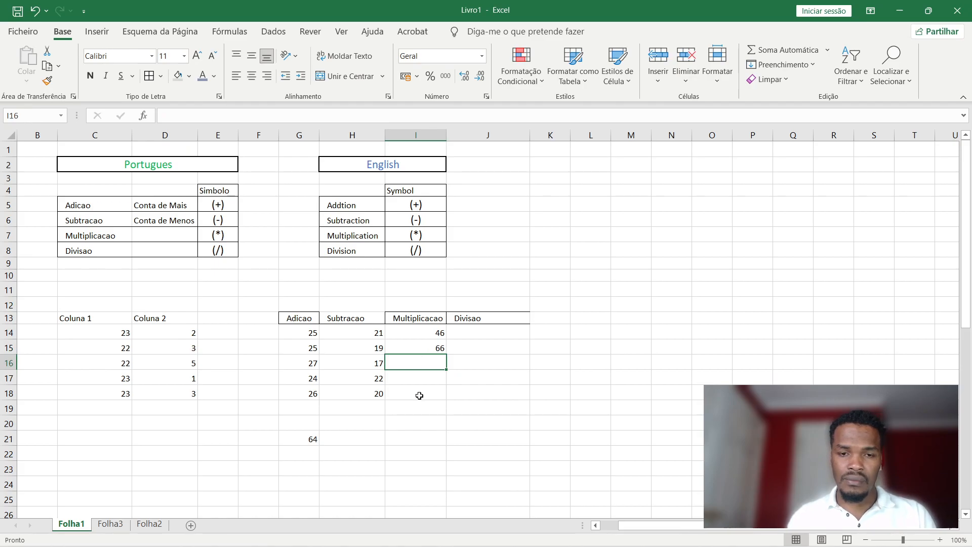
# Fill I15's formula down to I18, giving 110, 23 and 69.
pyautogui.click(442, 347)
pyautogui.moveTo(445, 354); pyautogui.dragTo(443, 395)
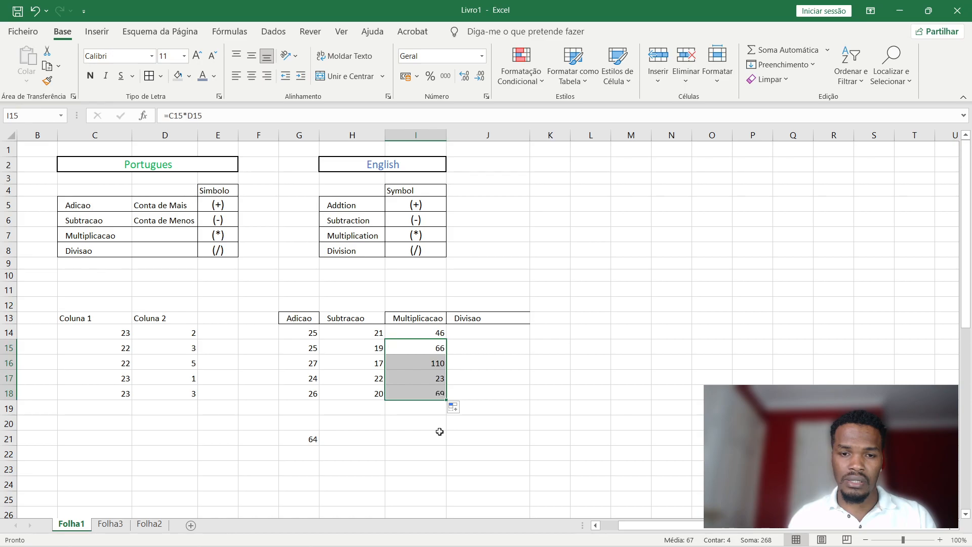
pyautogui.click(489, 334)
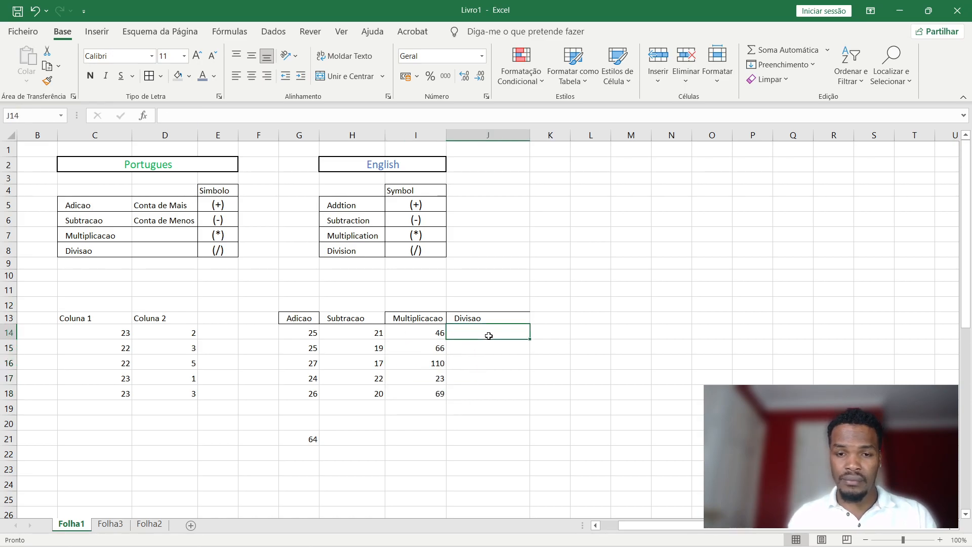
# Enter =C14/D14 in J14 and fill it down to J18 (11.5, 7.33, 4.4, 23, 7.67).
pyautogui.write('=')
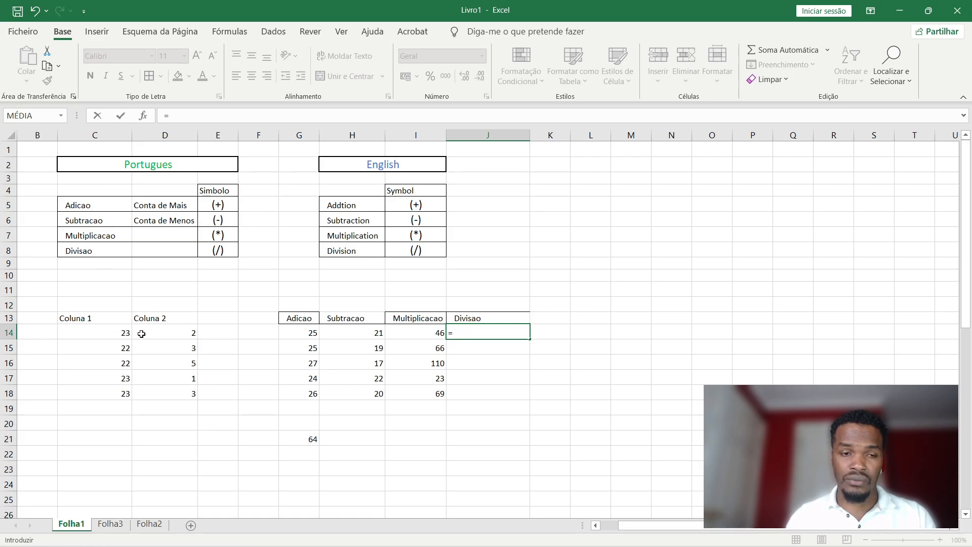
pyautogui.press('Escape')
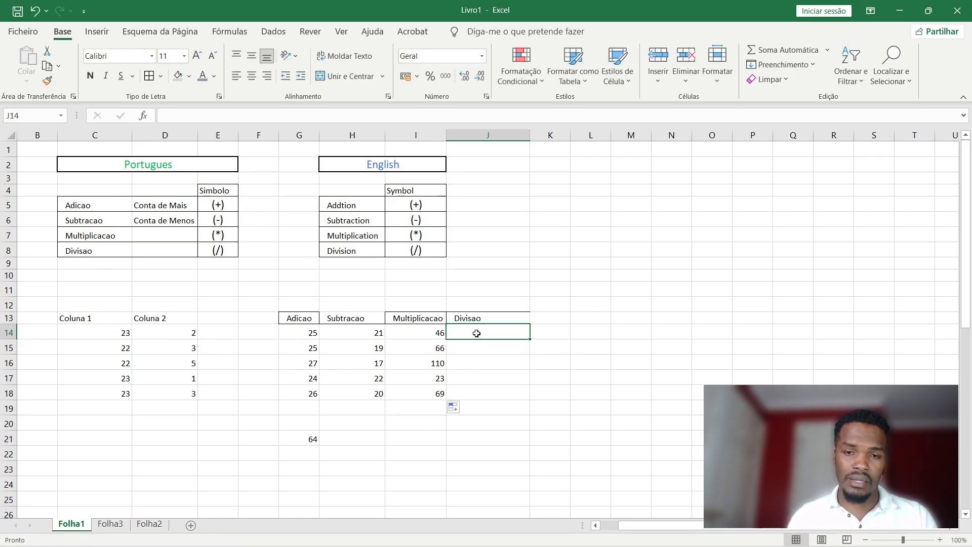
pyautogui.write('=')
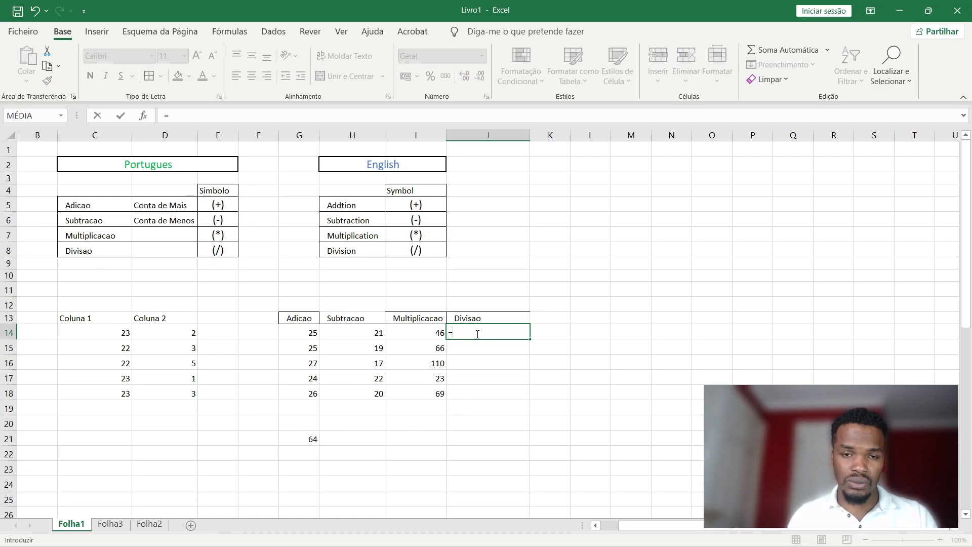
pyautogui.press('Escape')
pyautogui.write('=')
pyautogui.press('Escape')
pyautogui.click(264, 115)
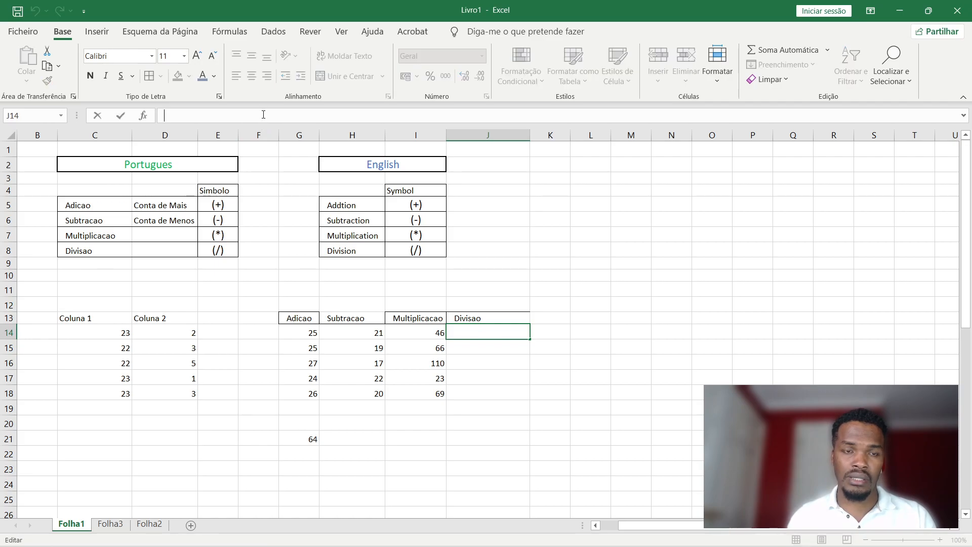
pyautogui.write('=')
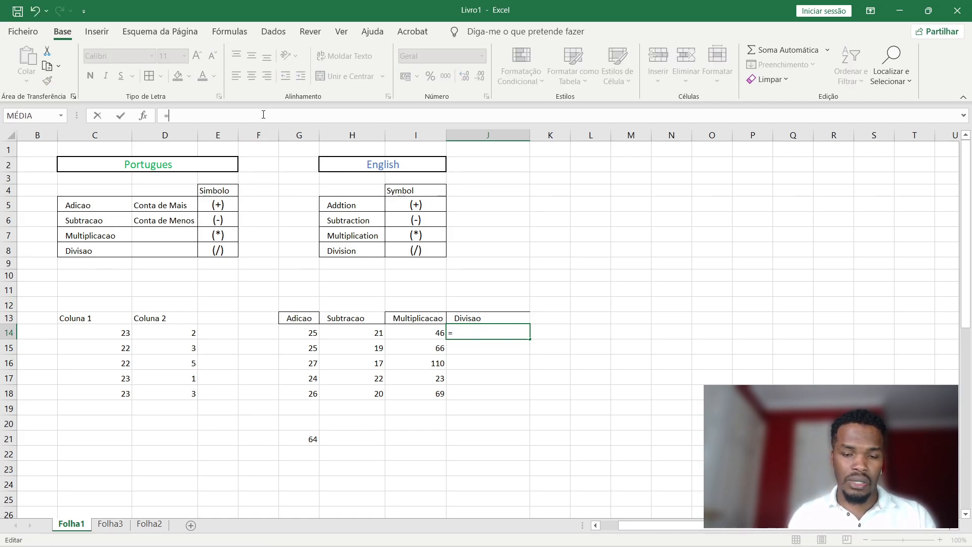
pyautogui.write('c')
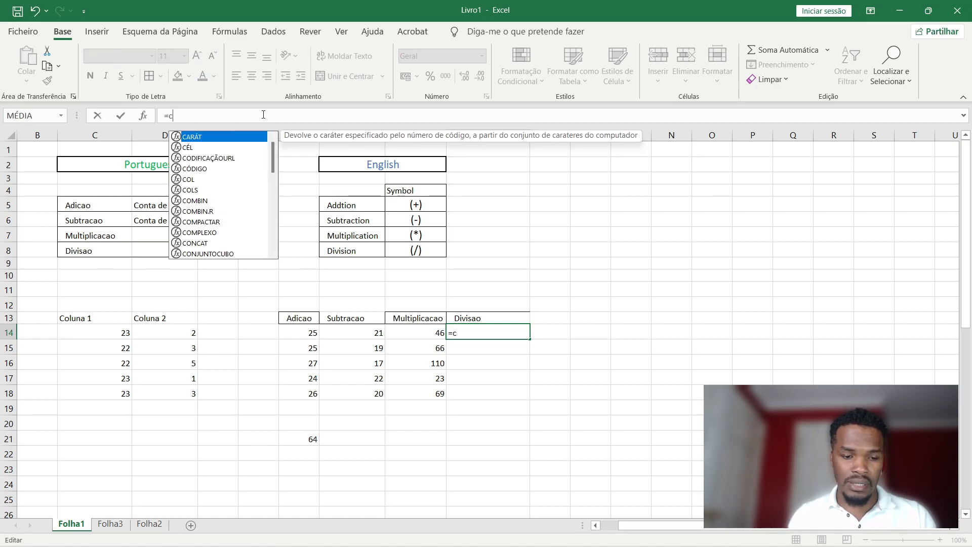
pyautogui.write('15/d15')
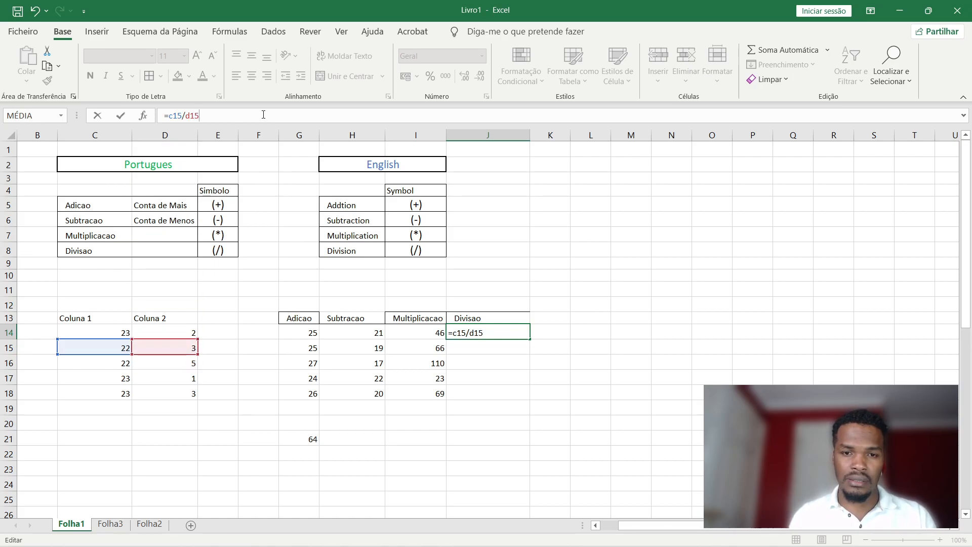
pyautogui.press('BackSpace')
pyautogui.press('BackSpace')
pyautogui.press('BackSpace')
pyautogui.press('BackSpace')
pyautogui.press('BackSpace')
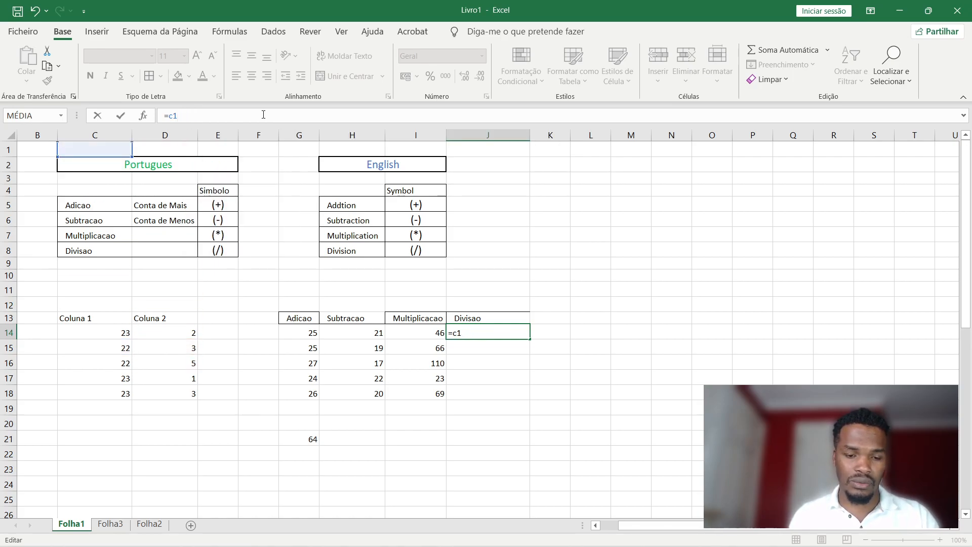
pyautogui.write('4/d14')
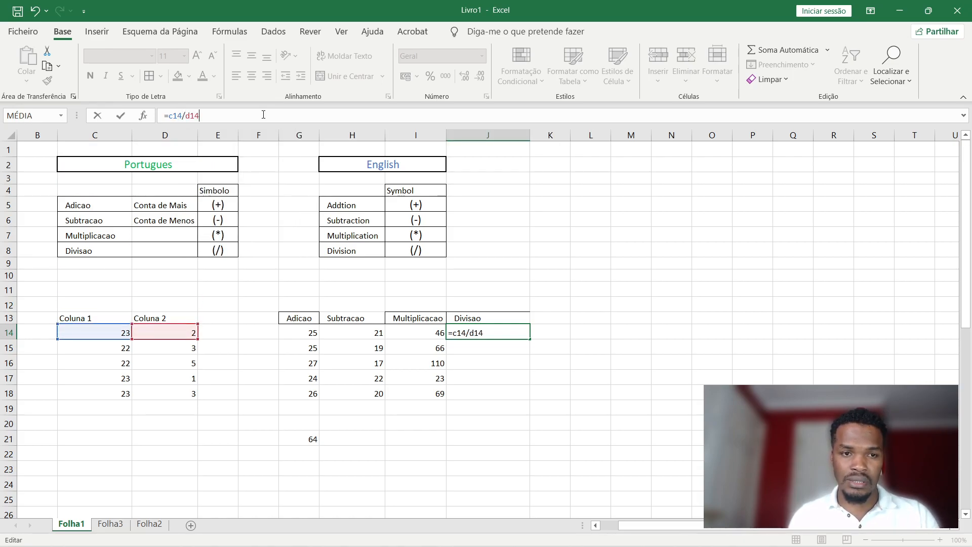
pyautogui.press('Return')
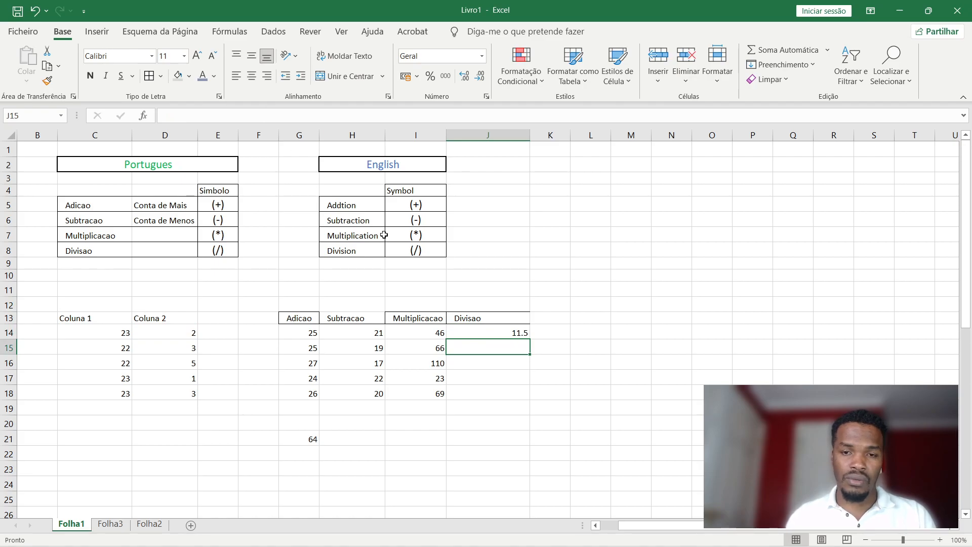
pyautogui.doubleClick(518, 335)
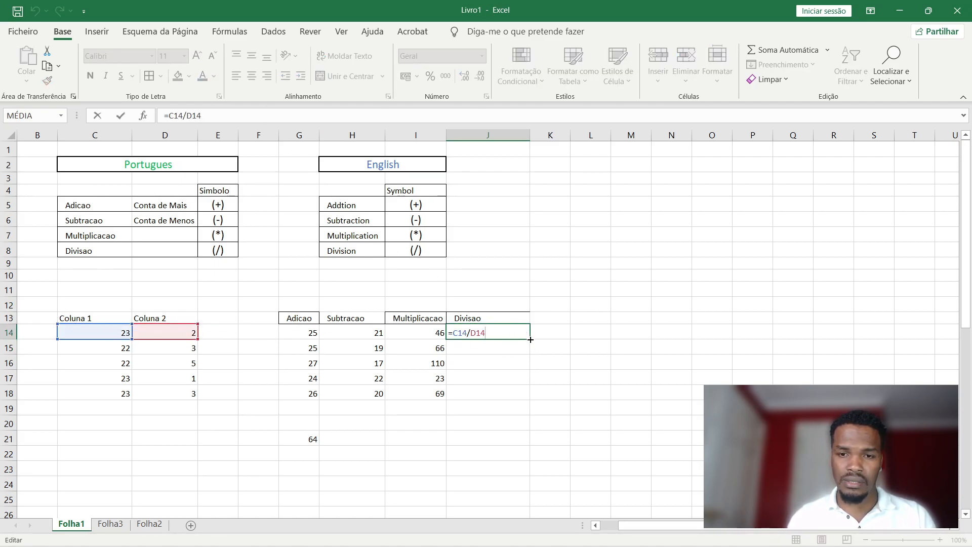
pyautogui.moveTo(529, 340); pyautogui.dragTo(528, 401)
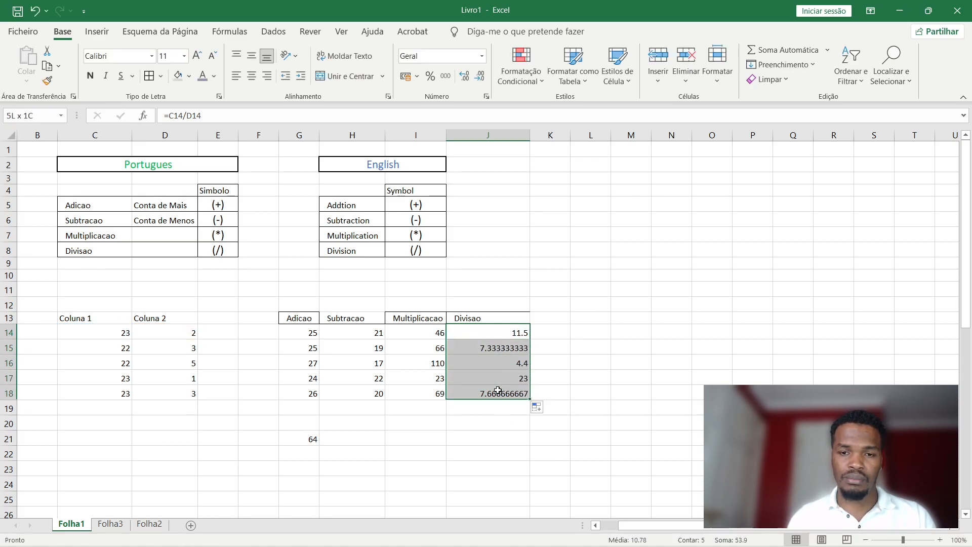
# Format the Divisao results J14:J18 to two decimals: 11.50, 7.33, 4.40, 23.00, 7.67.
pyautogui.click(479, 77)
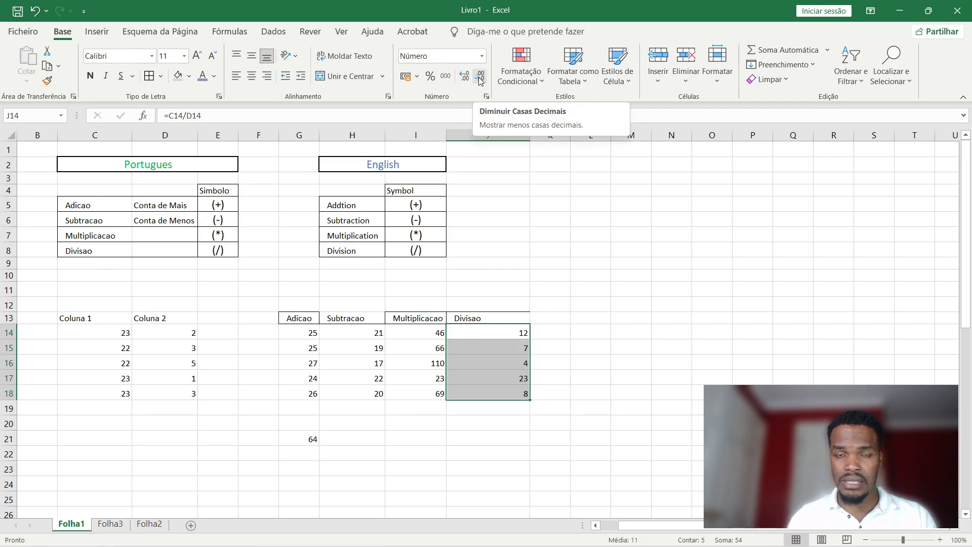
pyautogui.click(468, 81)
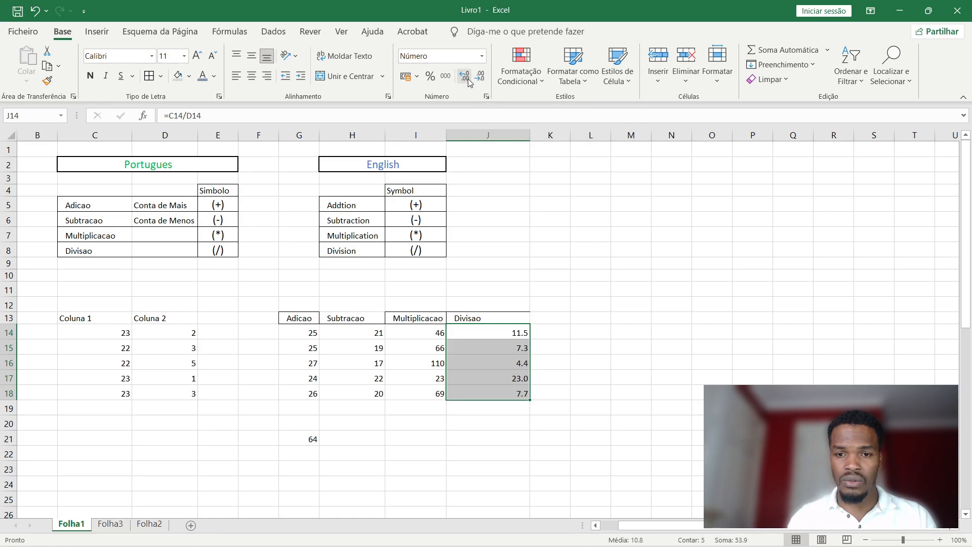
pyautogui.click(467, 80)
pyautogui.click(467, 80)
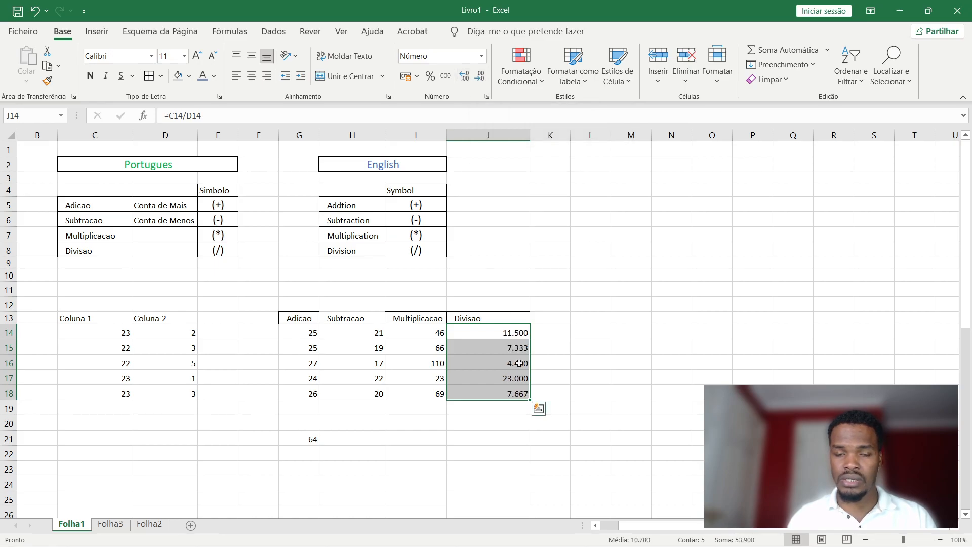
pyautogui.click(479, 76)
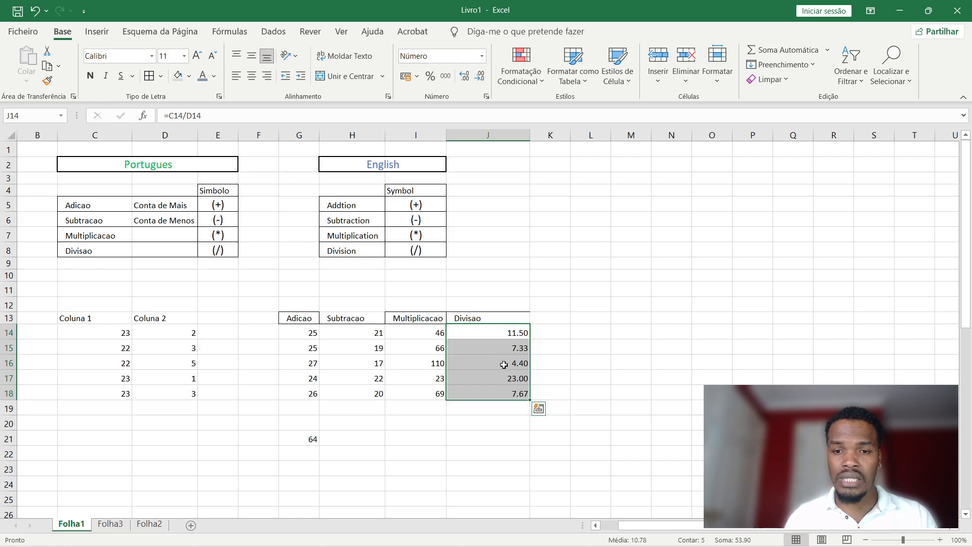
pyautogui.click(488, 317)
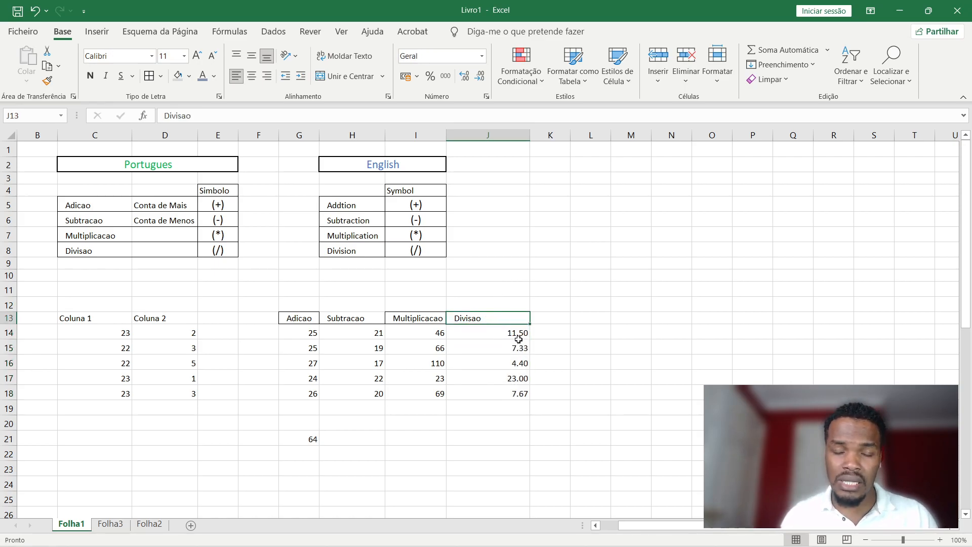
pyautogui.moveTo(511, 332); pyautogui.dragTo(67, 317)
pyautogui.click(473, 291)
pyautogui.click(452, 339)
pyautogui.click(428, 339)
pyautogui.doubleClick(428, 338)
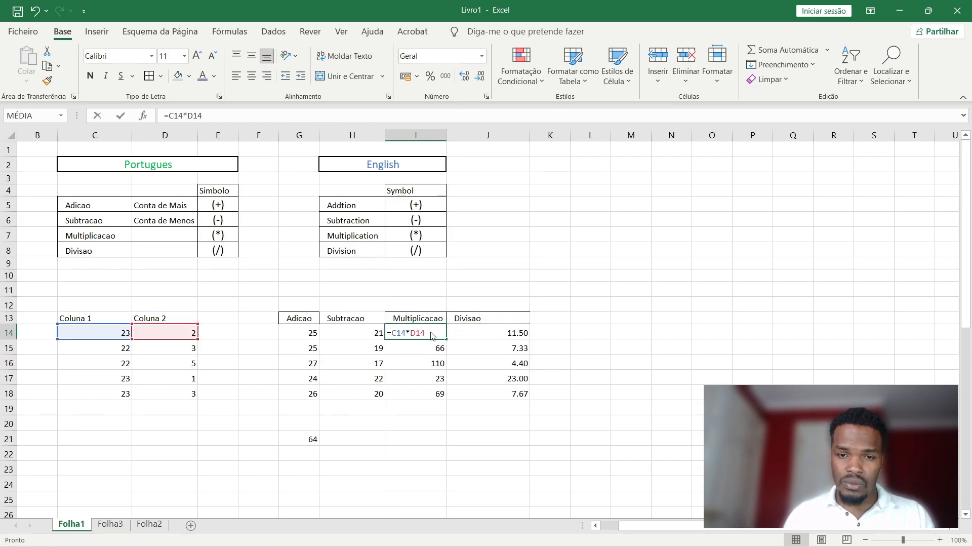
pyautogui.moveTo(448, 340); pyautogui.dragTo(441, 395)
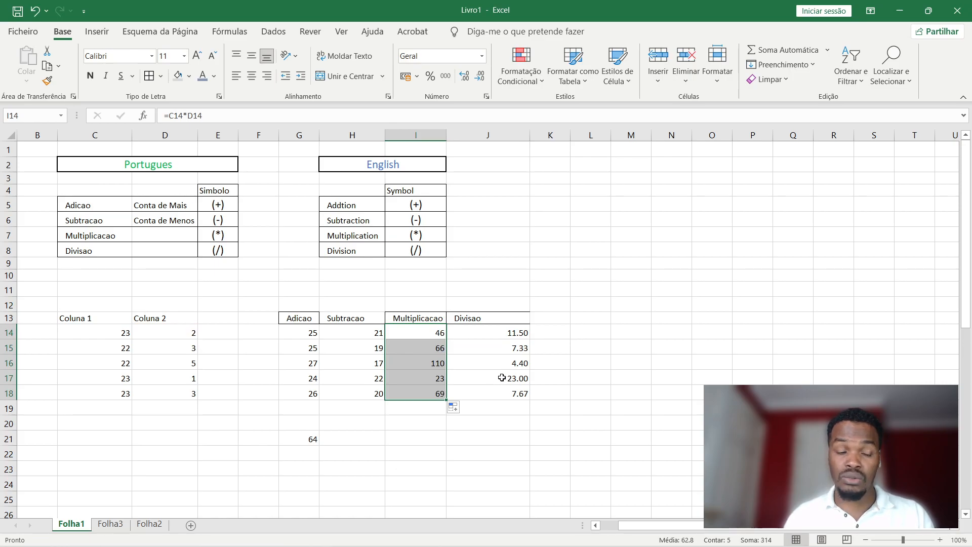
pyautogui.click(478, 338)
pyautogui.click(425, 337)
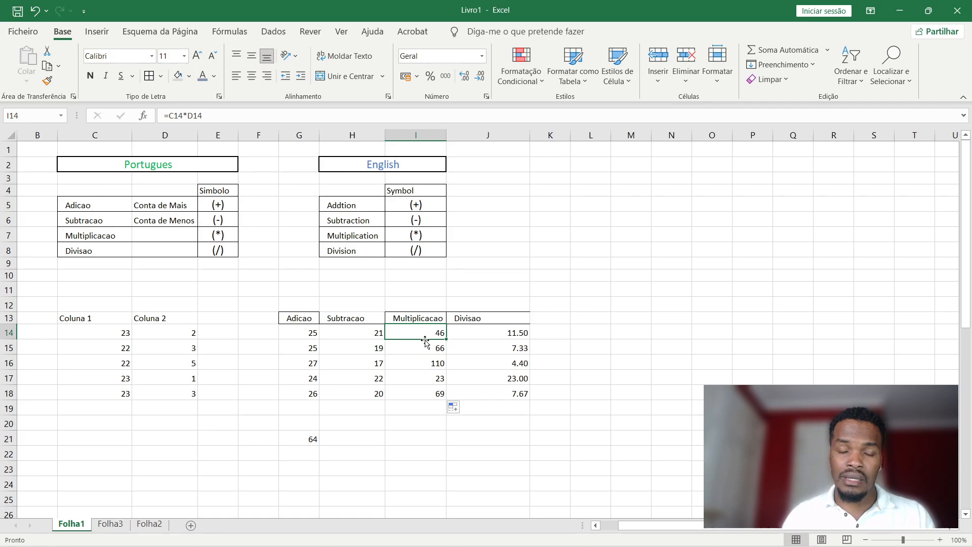
pyautogui.click(502, 334)
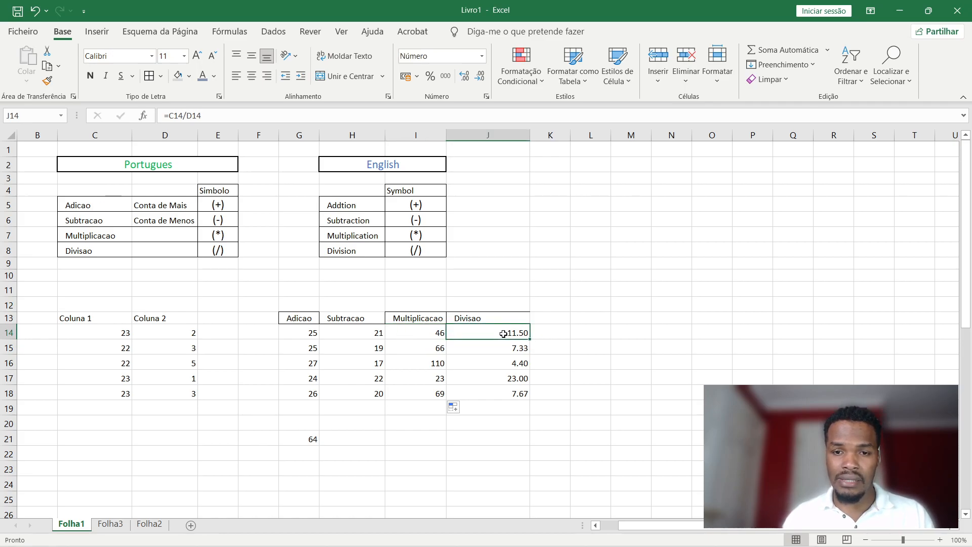
pyautogui.doubleClick(515, 334)
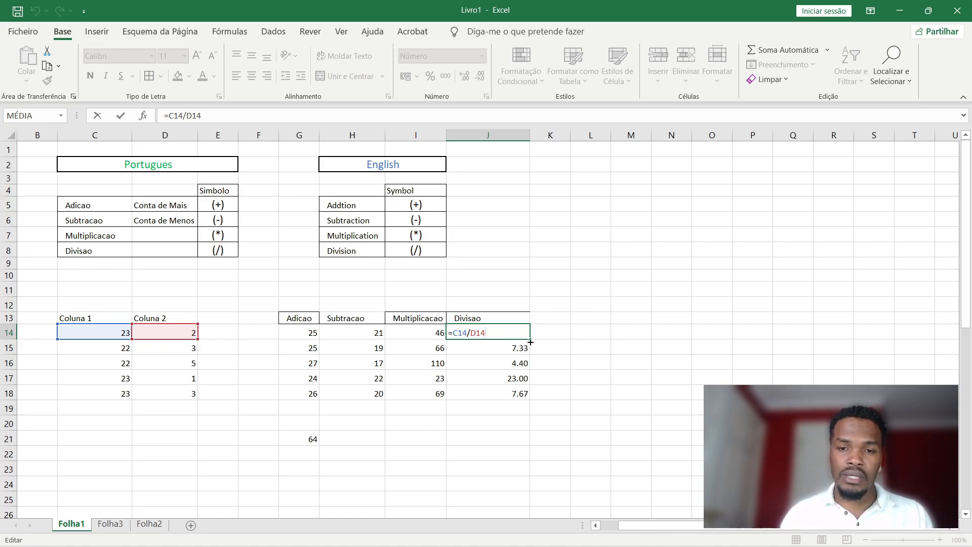
pyautogui.press('Escape')
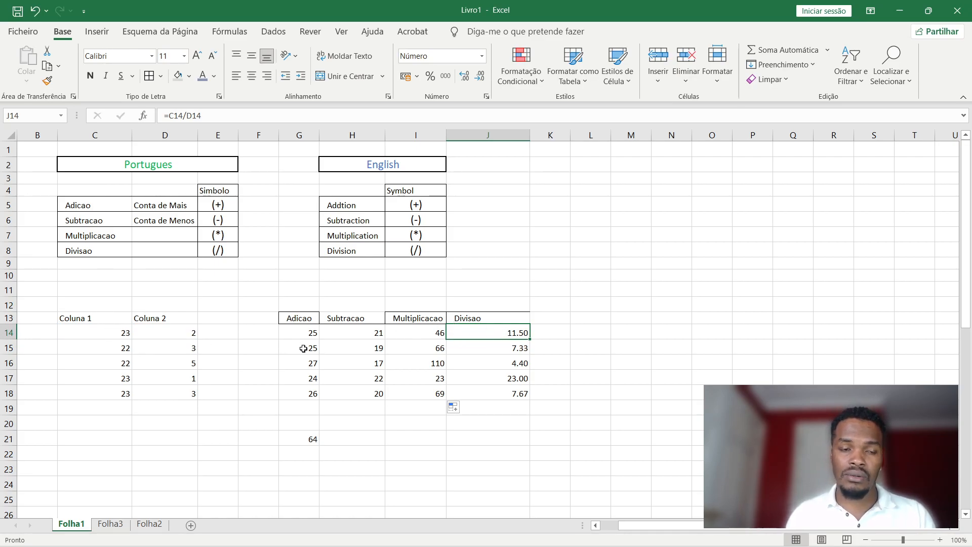
pyautogui.click(98, 333)
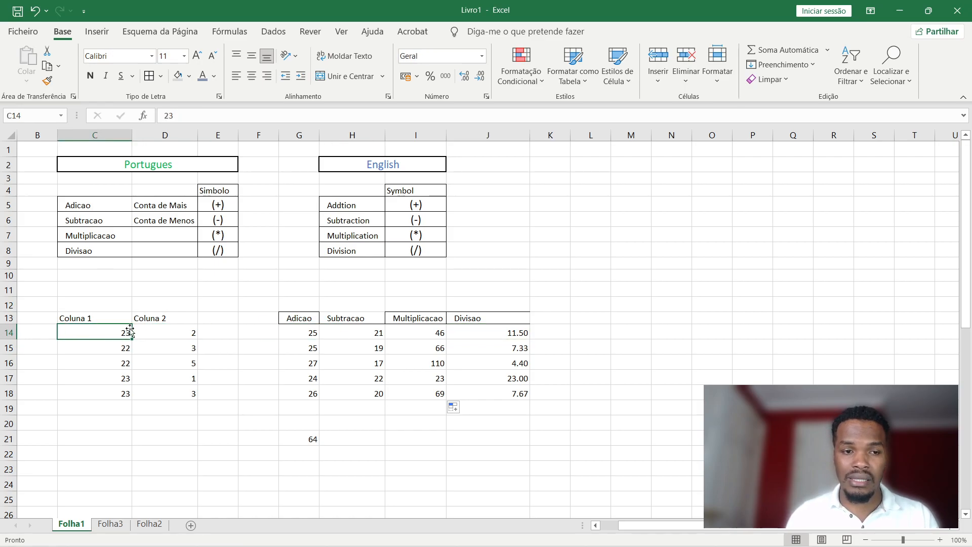
pyautogui.moveTo(99, 333); pyautogui.dragTo(156, 332)
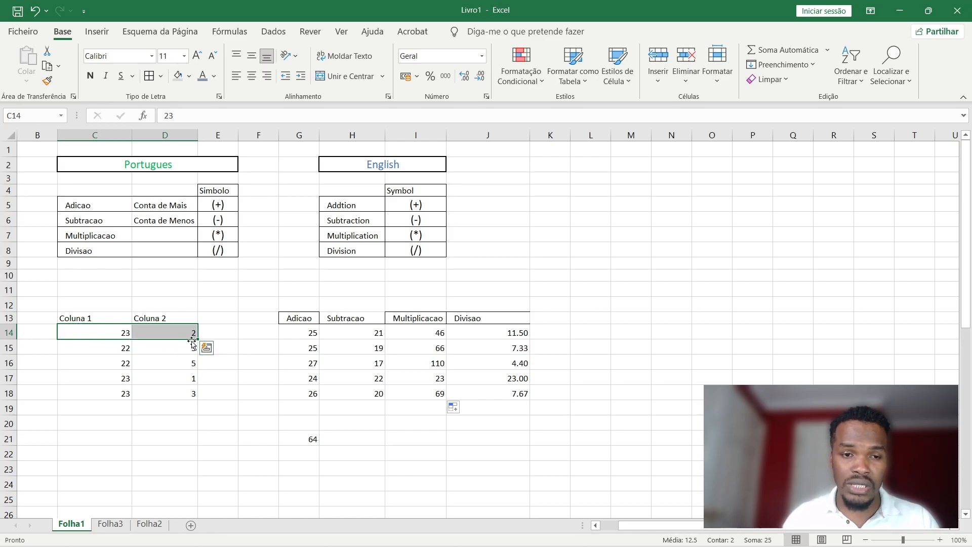
pyautogui.click(598, 301)
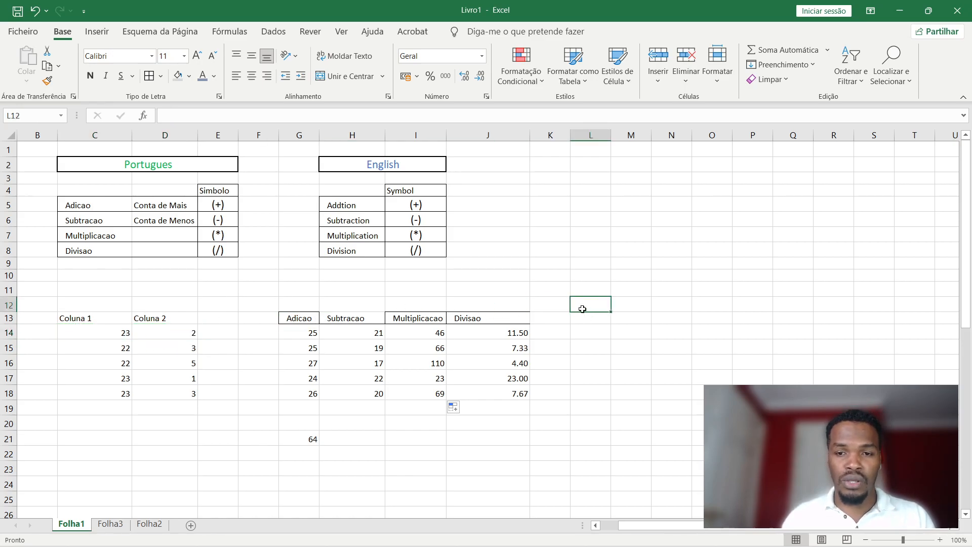
pyautogui.click(633, 278)
pyautogui.click(640, 290)
pyautogui.click(646, 276)
pyautogui.moveTo(497, 317); pyautogui.dragTo(563, 318)
pyautogui.click(559, 320)
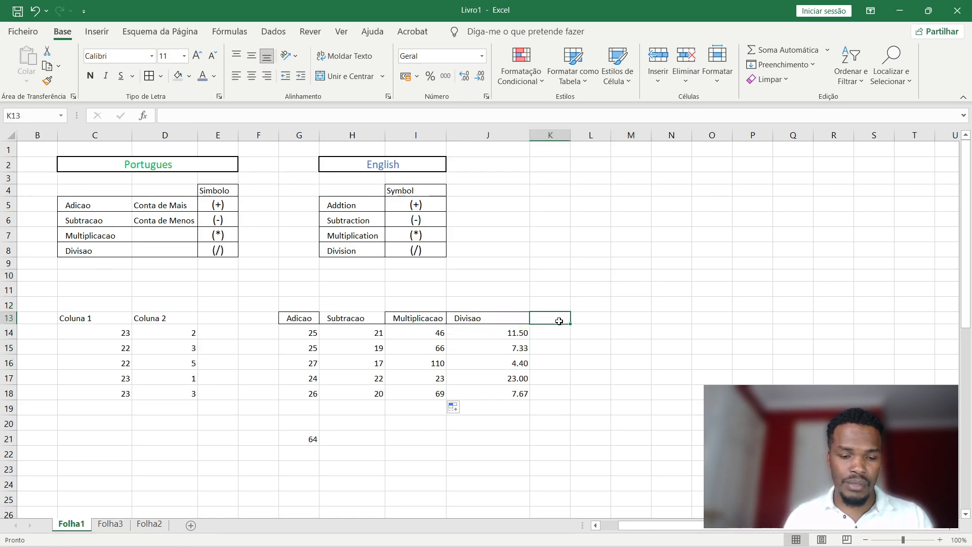
# Add the ABSOLUTA header in K13 and enter 20 in O10 as the fixed multiplier.
pyautogui.write('AB')
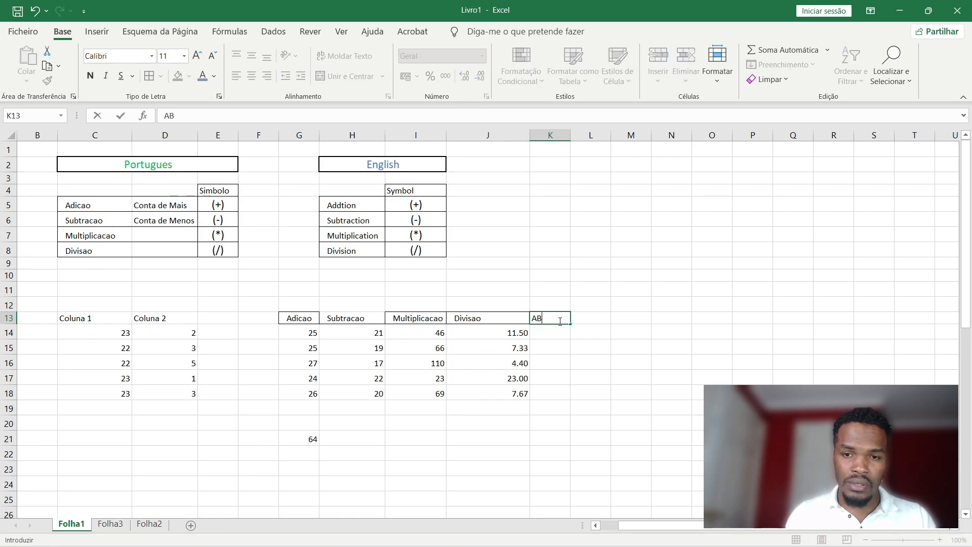
pyautogui.write('SOLU')
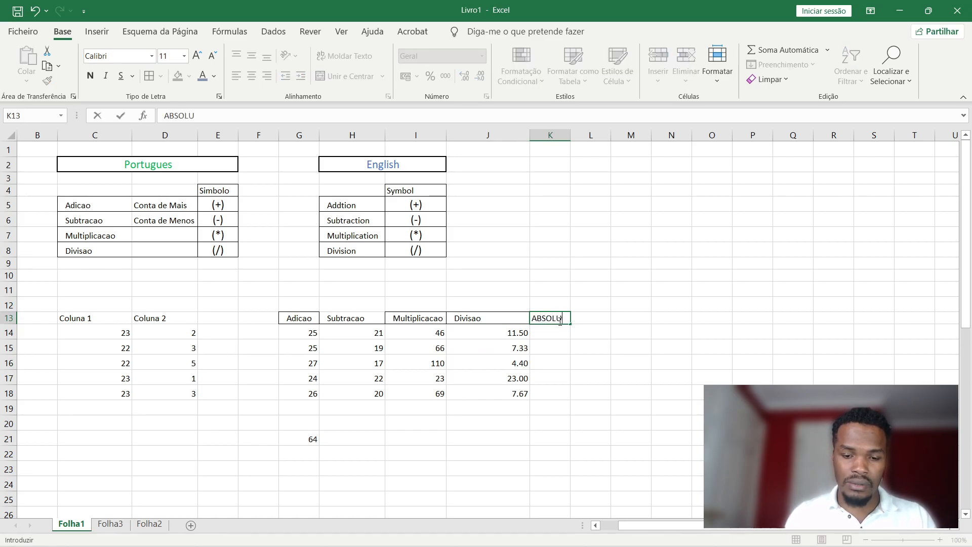
pyautogui.write('TA')
pyautogui.press('Return')
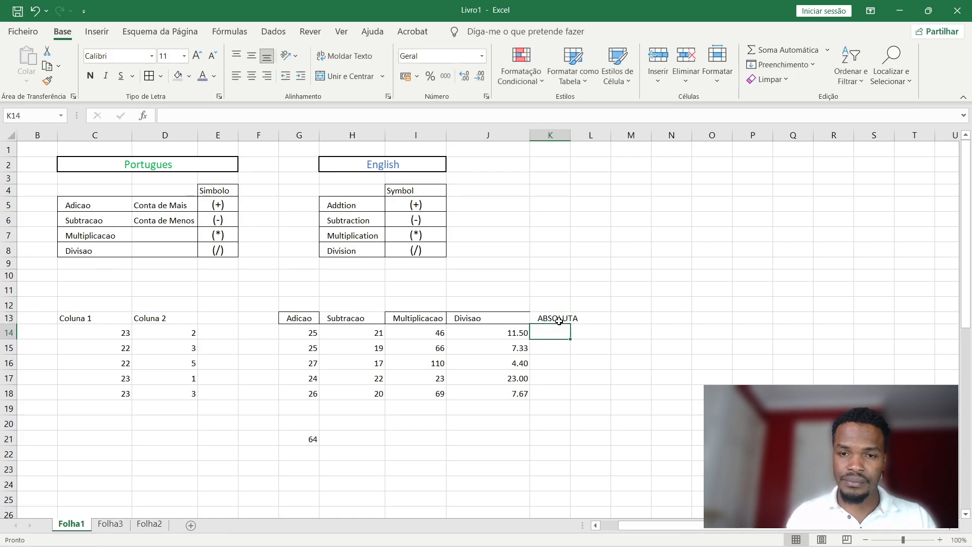
pyautogui.click(641, 306)
pyautogui.click(684, 292)
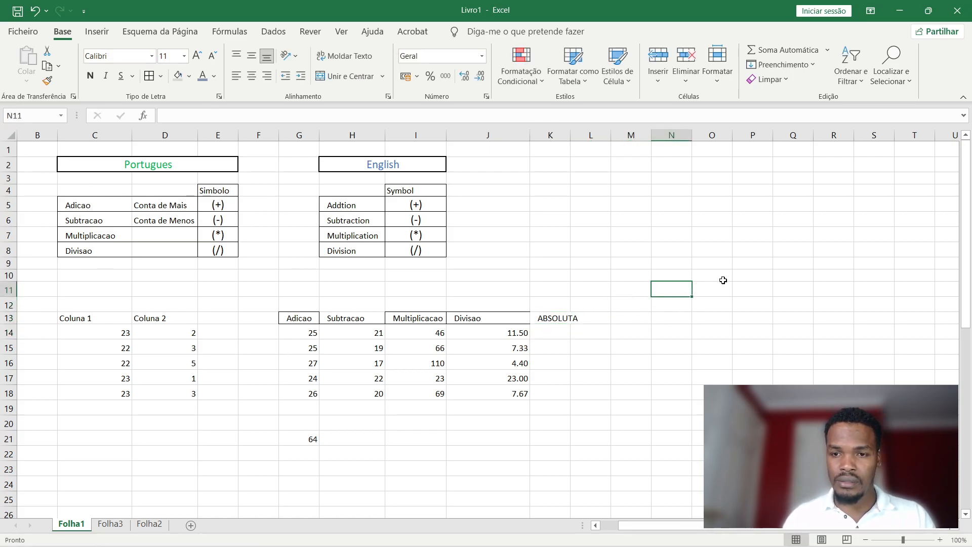
pyautogui.click(712, 280)
pyautogui.write('20')
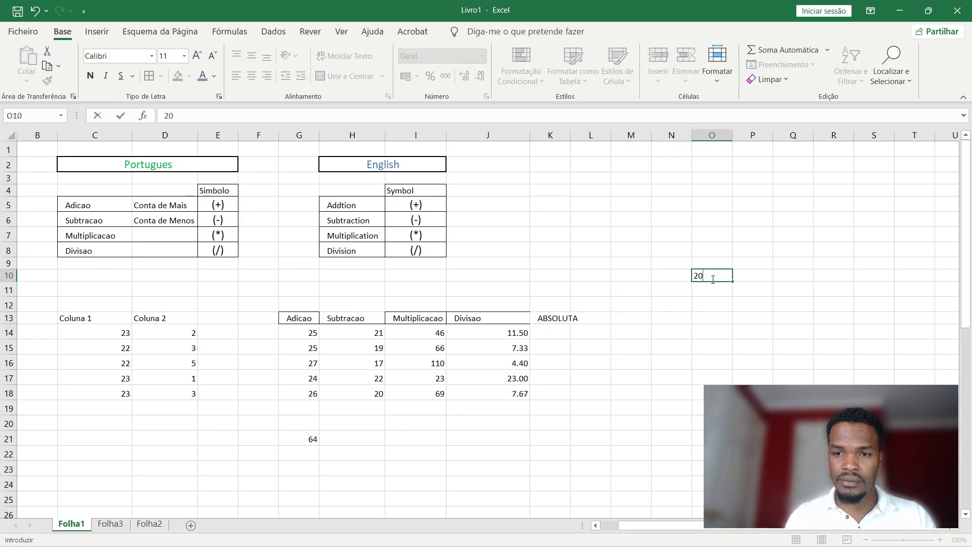
pyautogui.click(558, 317)
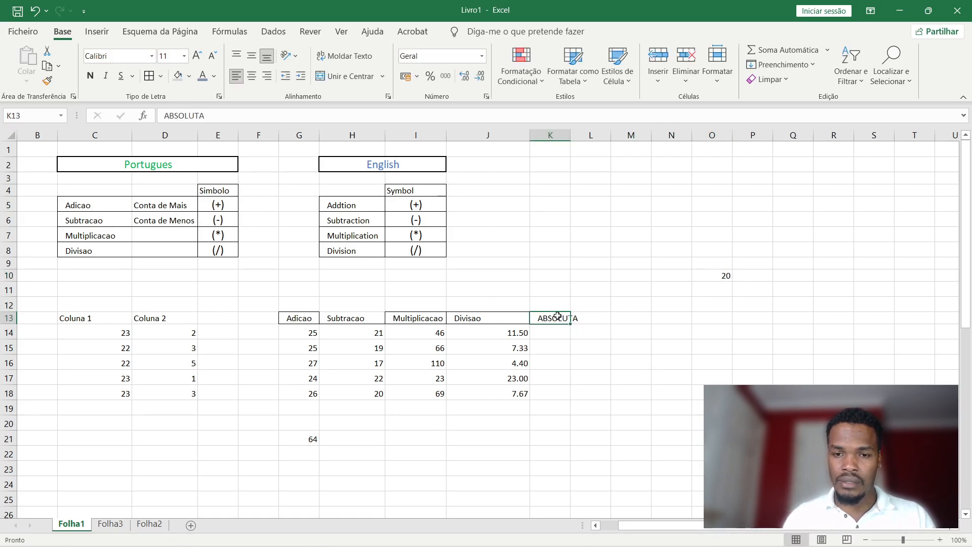
# Put borders on K13:K18 and autofit column K to the ABSOLUTA heading.
pyautogui.moveTo(558, 318); pyautogui.dragTo(552, 393)
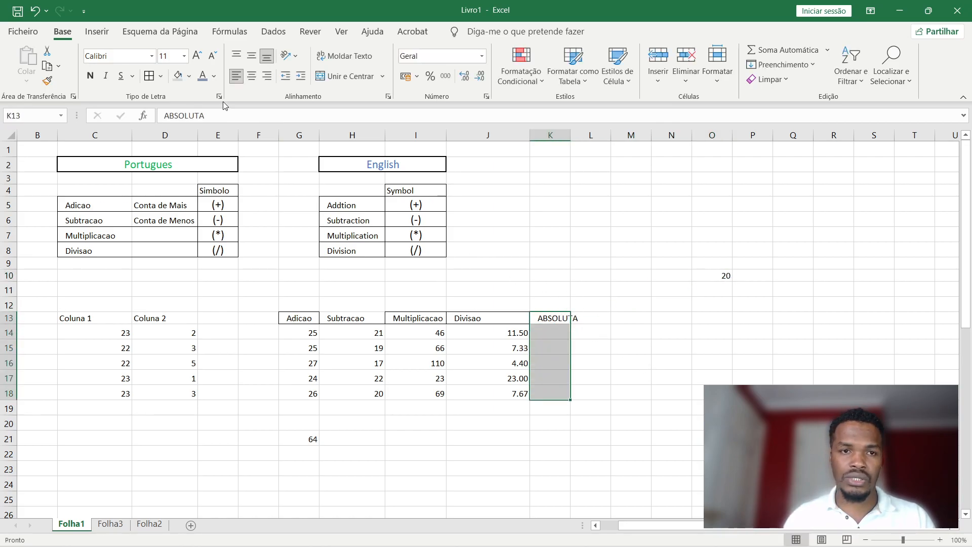
pyautogui.click(606, 365)
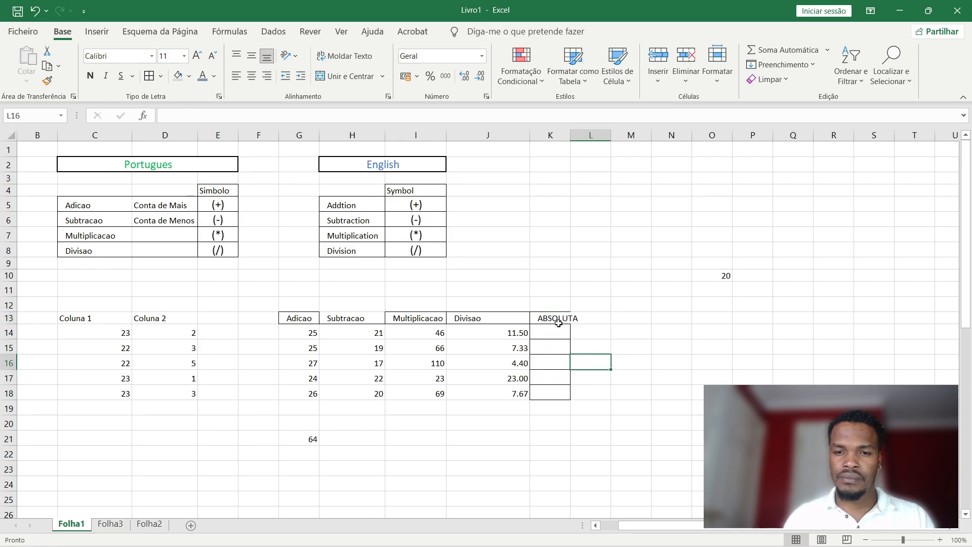
pyautogui.doubleClick(571, 135)
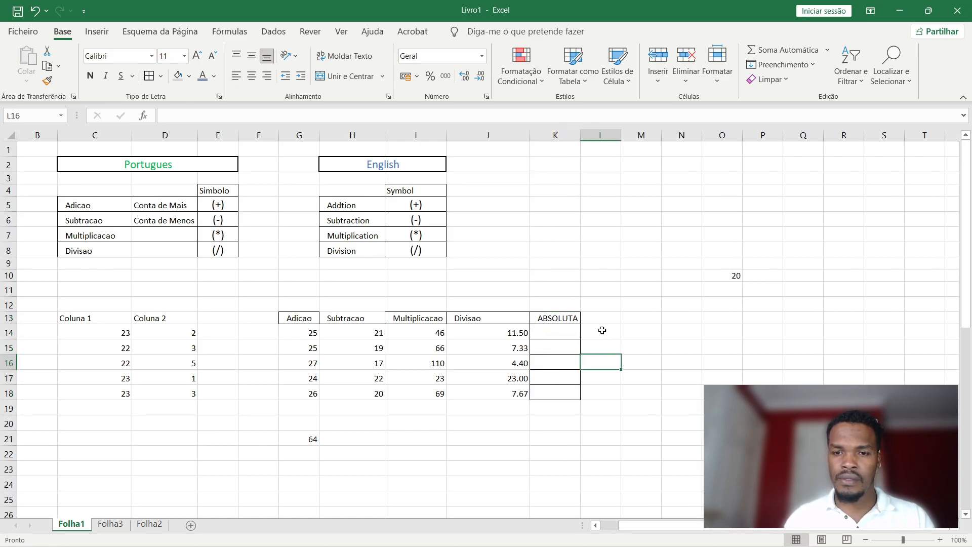
pyautogui.click(561, 334)
# Enter =C14*O10 in K14 (460) and fill it down to K18, where copies show 0.
pyautogui.write('=')
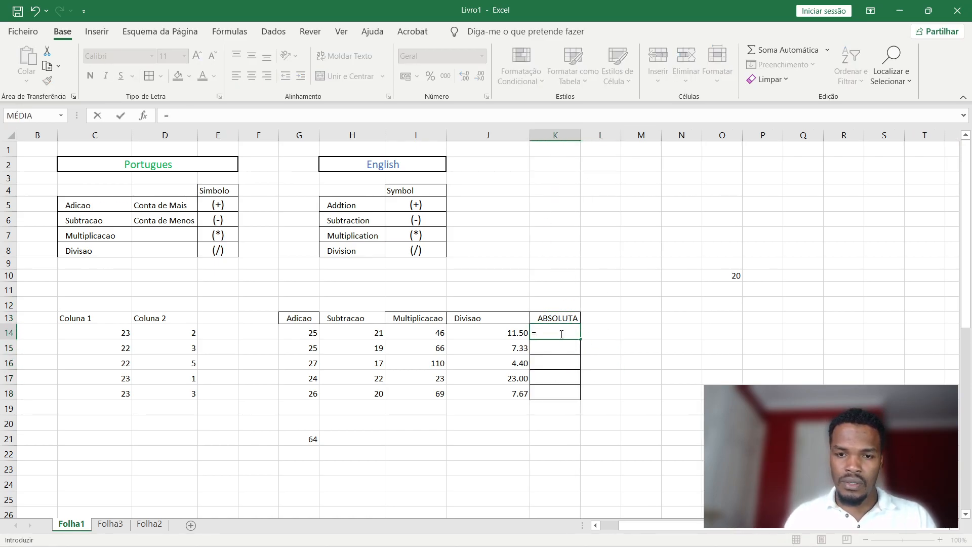
pyautogui.click(123, 338)
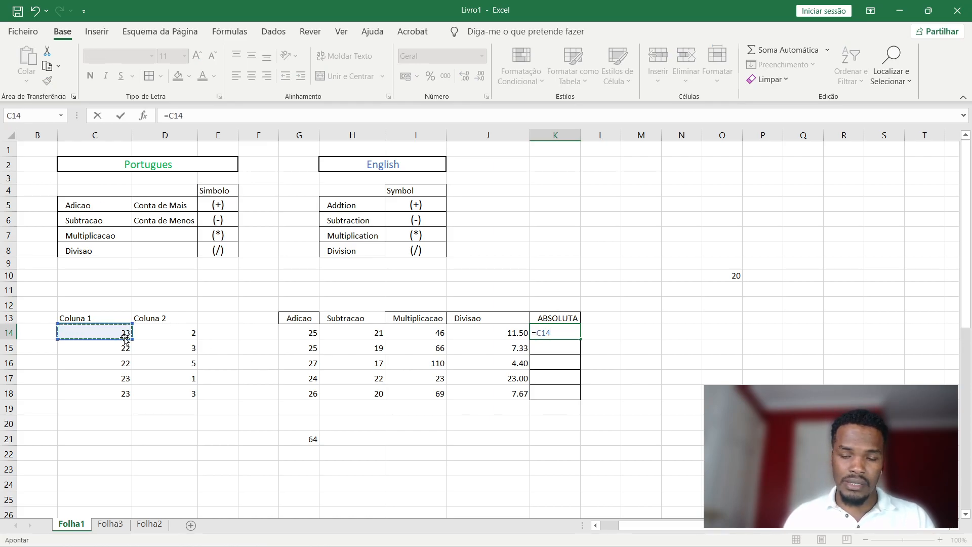
pyautogui.write('*')
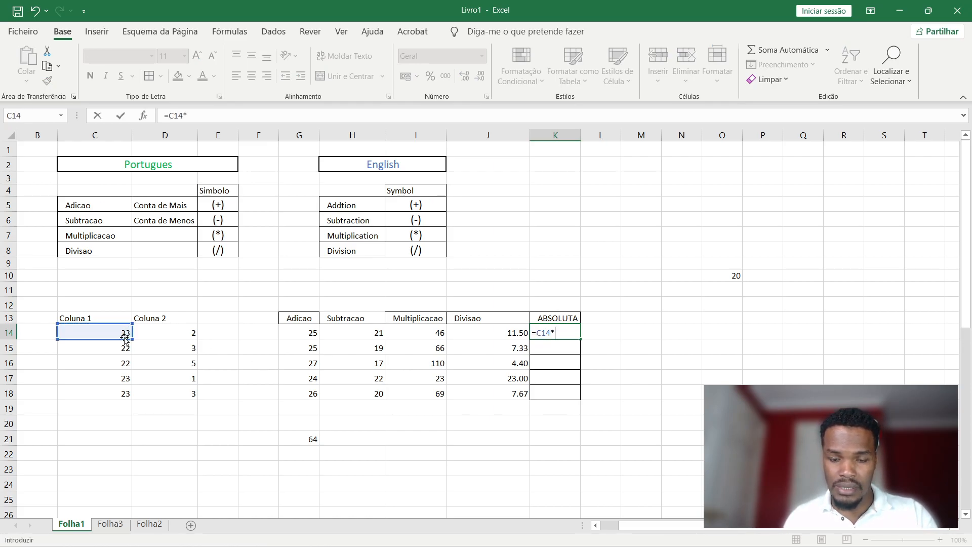
pyautogui.click(735, 276)
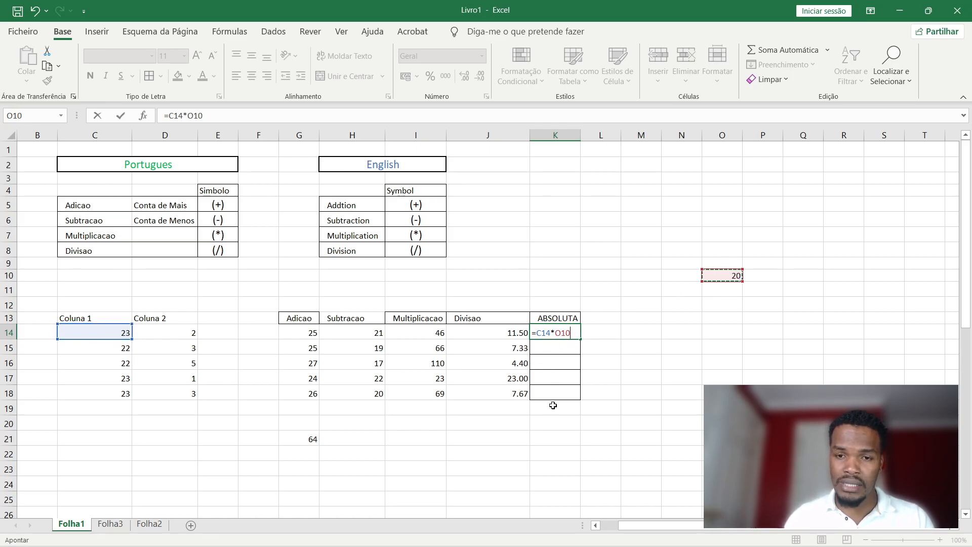
pyautogui.press('Return')
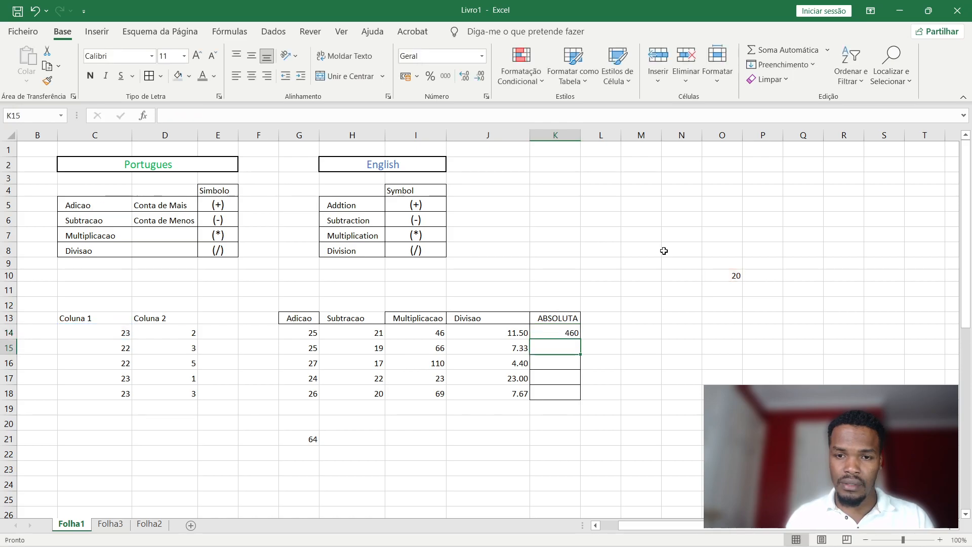
pyautogui.click(574, 332)
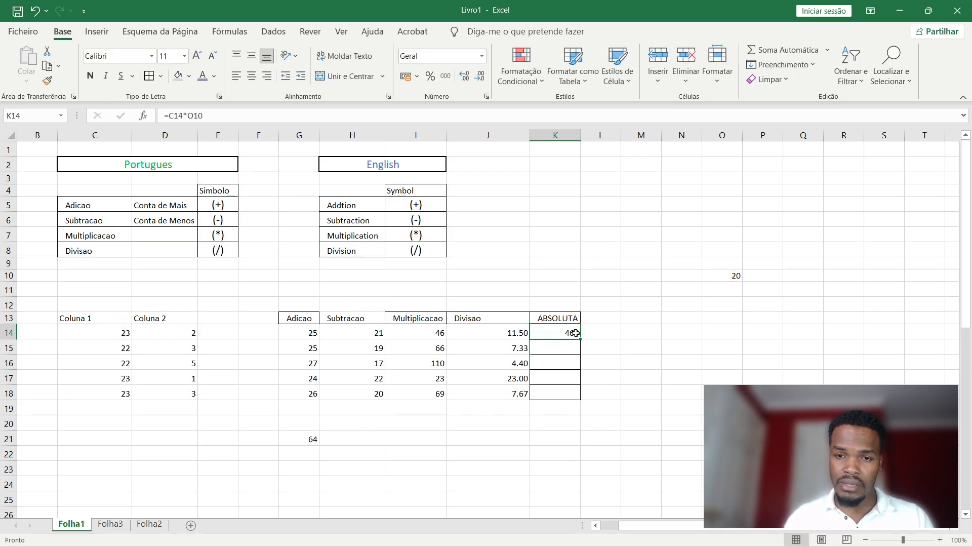
pyautogui.moveTo(582, 339); pyautogui.dragTo(582, 398)
# Repoint K15's multiplier from O11 to O10 so it shows 440.
pyautogui.click(626, 398)
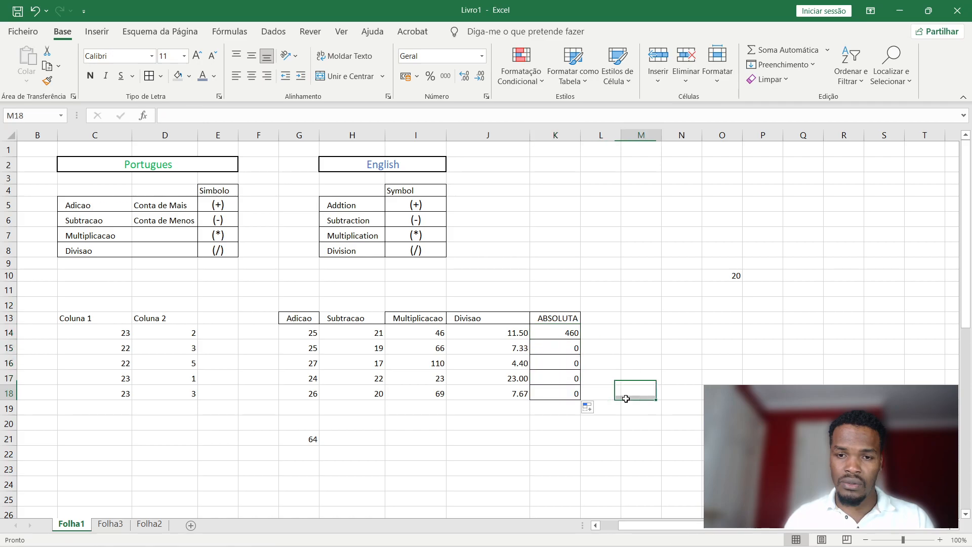
pyautogui.doubleClick(571, 331)
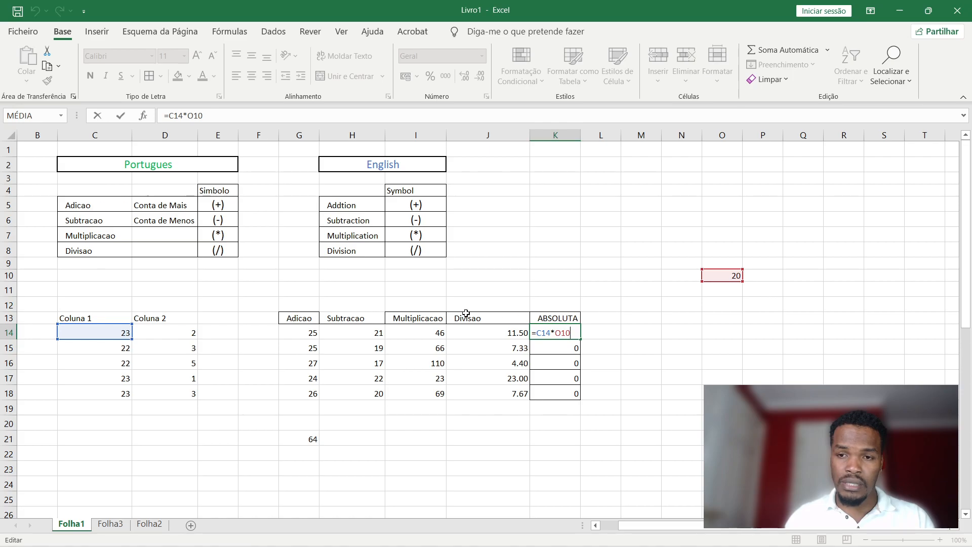
pyautogui.press('Return')
pyautogui.doubleClick(571, 347)
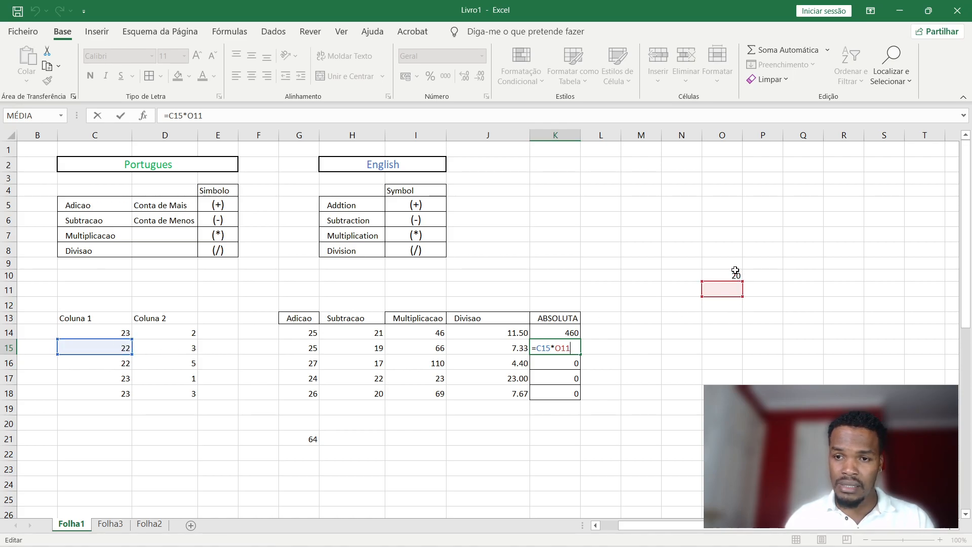
pyautogui.moveTo(728, 279); pyautogui.dragTo(727, 274)
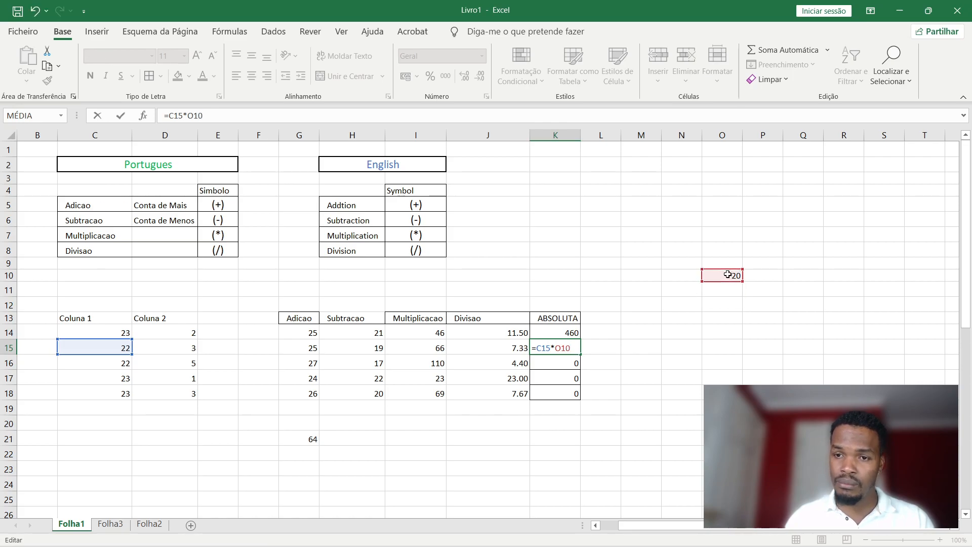
pyautogui.press('Return')
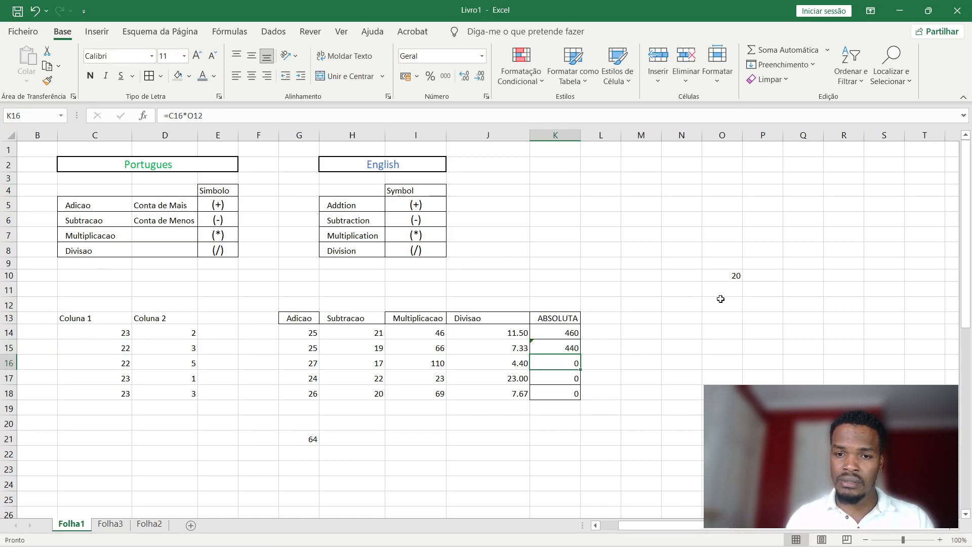
# Repoint K16's multiplier from O12 to O10 so it also shows 440.
pyautogui.doubleClick(567, 368)
pyautogui.moveTo(720, 304); pyautogui.dragTo(732, 276)
pyautogui.press('Return')
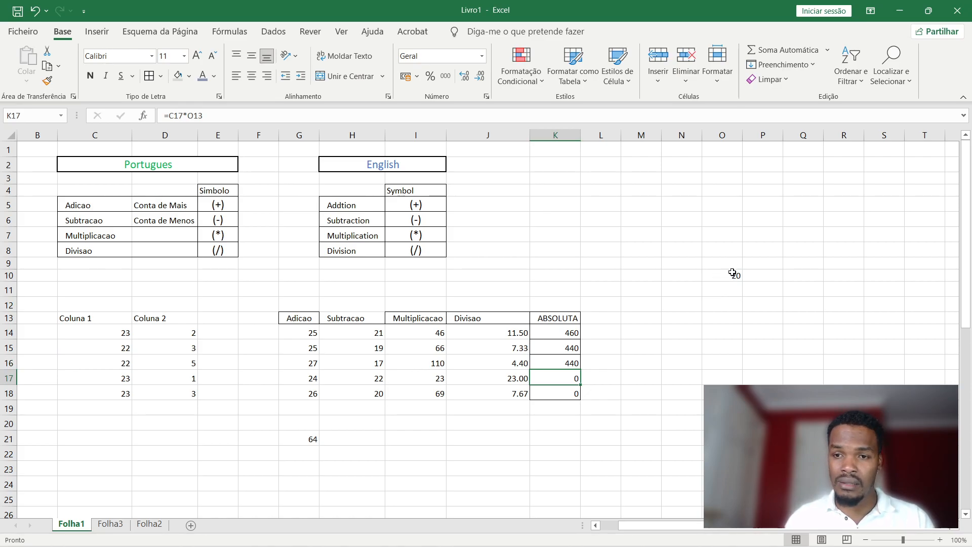
pyautogui.scroll(-20, 733, 283)
pyautogui.scroll(-20, 284, 435)
pyautogui.scroll(-2, 470, 390)
pyautogui.scroll(20, 666, 473)
pyautogui.scroll(18, 952, 445)
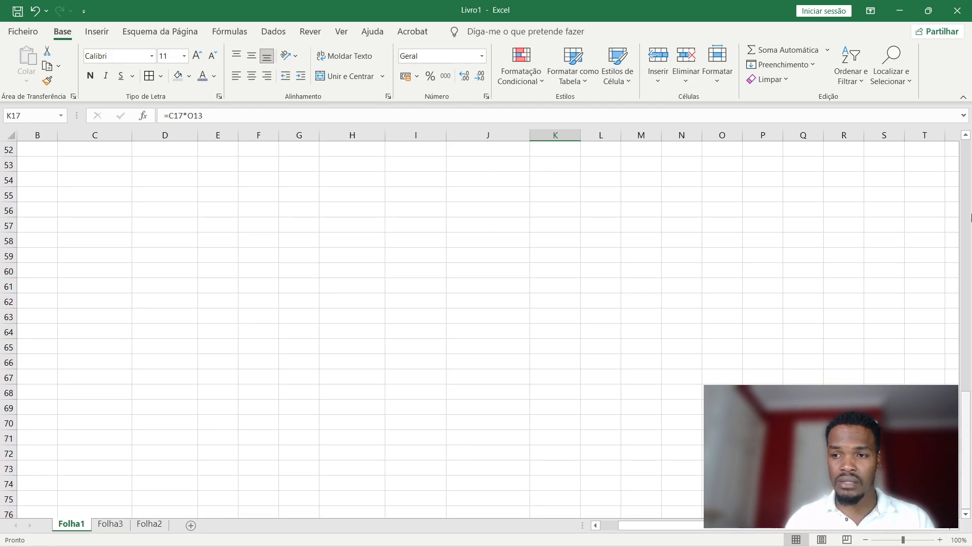
pyautogui.scroll(16, 970, 213)
pyautogui.scroll(1, 551, 349)
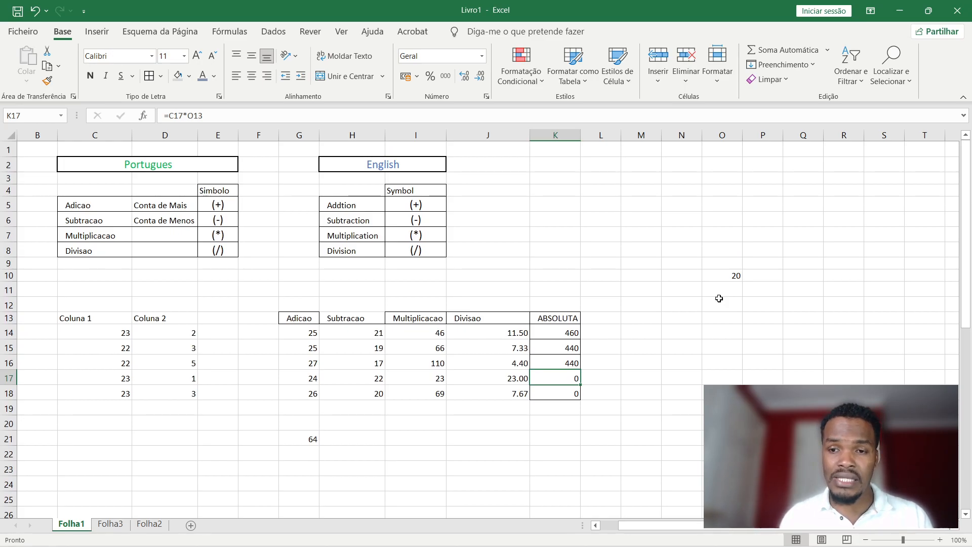
# Refill K14's =C14*O10 down to K18 (K15:K18 show 0) and duplicate the ABSOLUTA column into L.
pyautogui.click(734, 274)
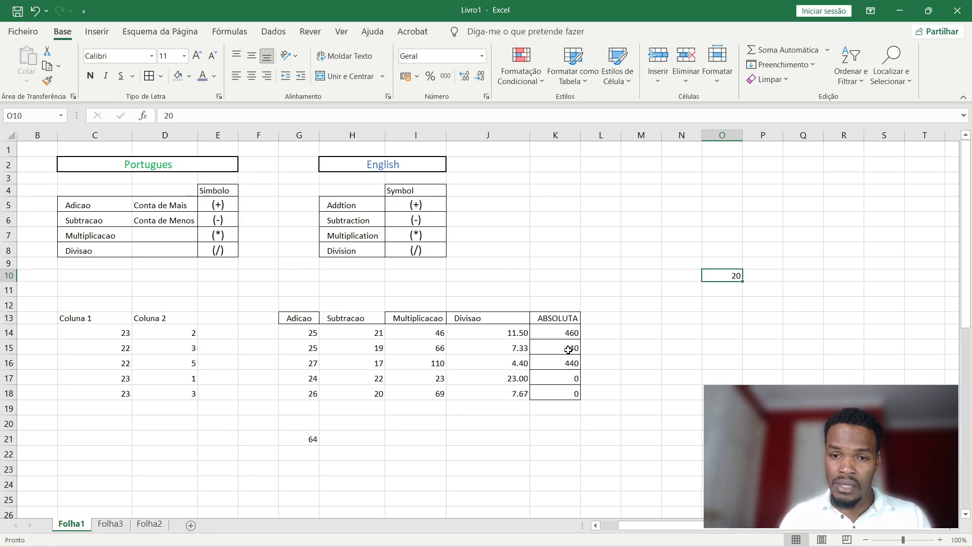
pyautogui.doubleClick(573, 332)
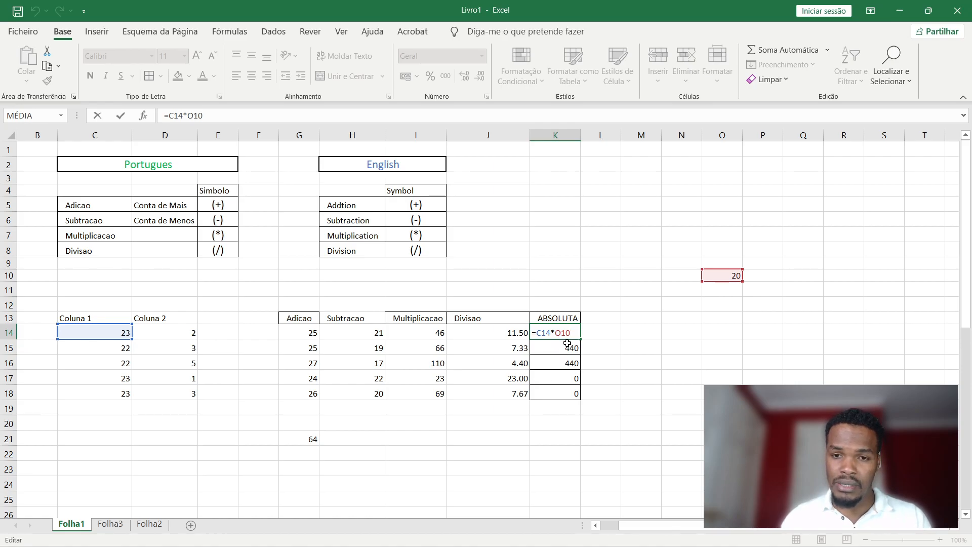
pyautogui.hotkey('ctrl', 'Return')
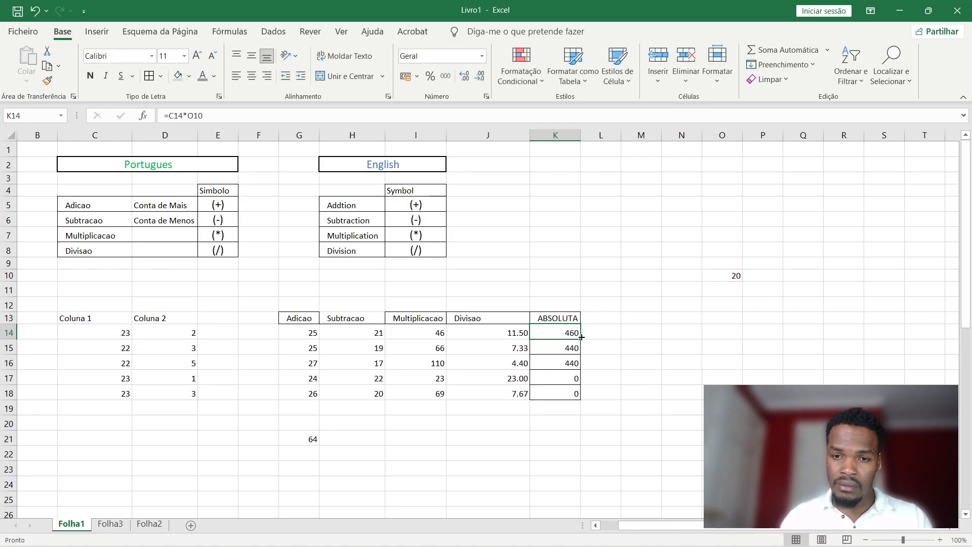
pyautogui.moveTo(582, 337); pyautogui.dragTo(581, 397)
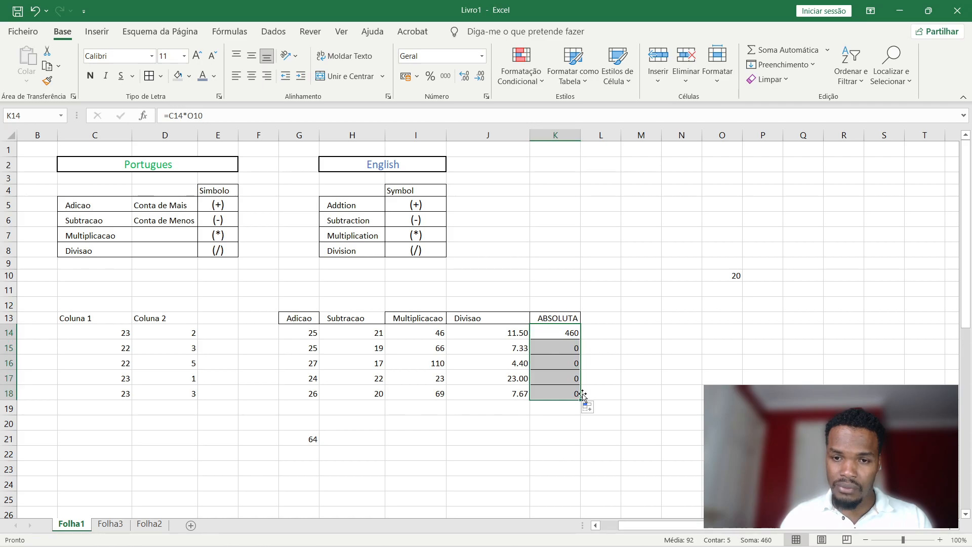
pyautogui.moveTo(561, 319); pyautogui.dragTo(568, 394)
pyautogui.click(568, 334)
pyautogui.moveTo(567, 319); pyautogui.dragTo(616, 366)
# Clear the copied values from L14:L18.
pyautogui.doubleClick(612, 332)
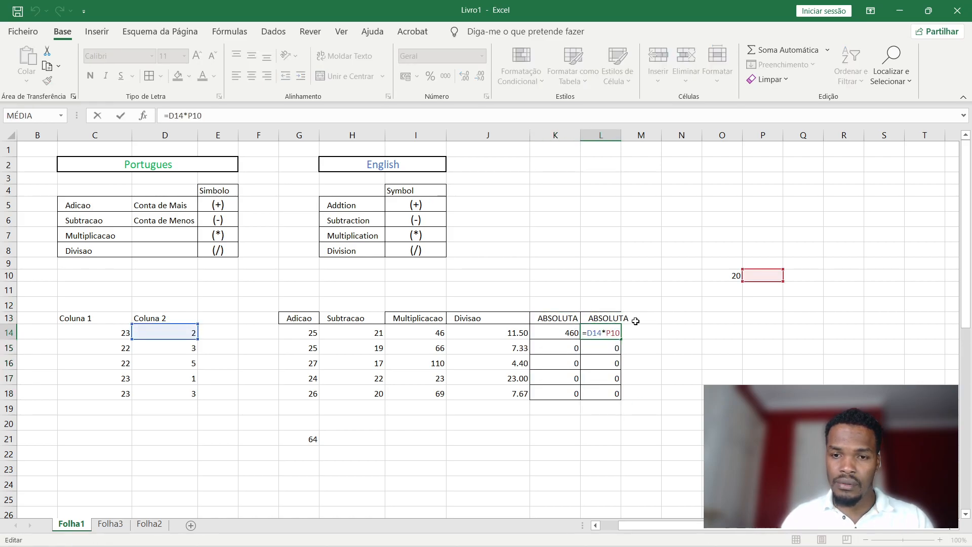
pyautogui.press('Escape')
pyautogui.moveTo(611, 332); pyautogui.dragTo(609, 395)
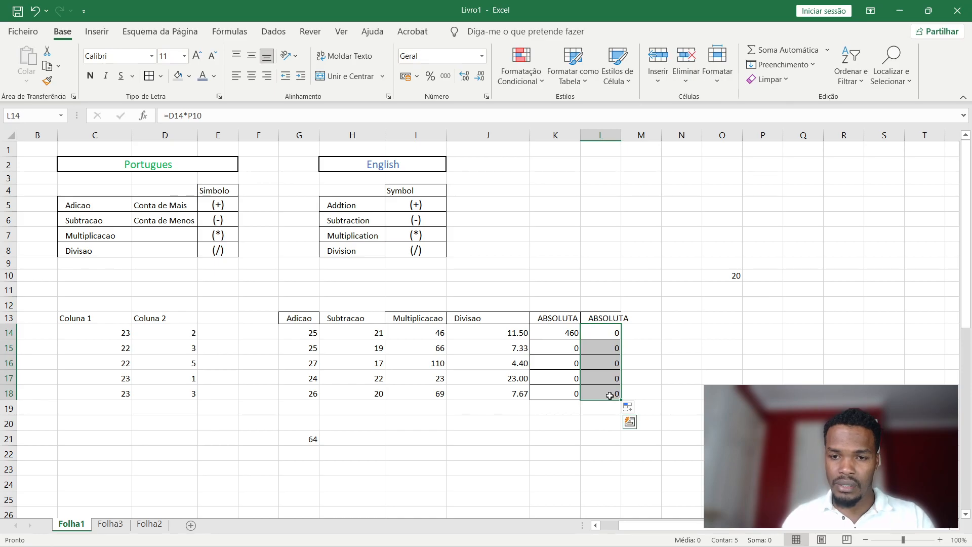
pyautogui.press('Delete')
# Enter =C14*O10 in L14 so the second ABSOLUTA column starts at 460.
pyautogui.click(610, 330)
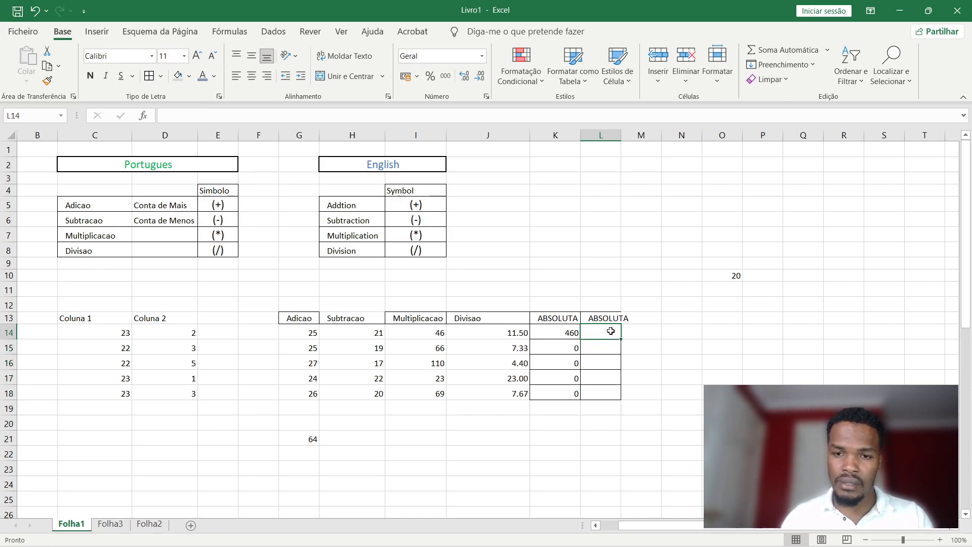
pyautogui.write('=')
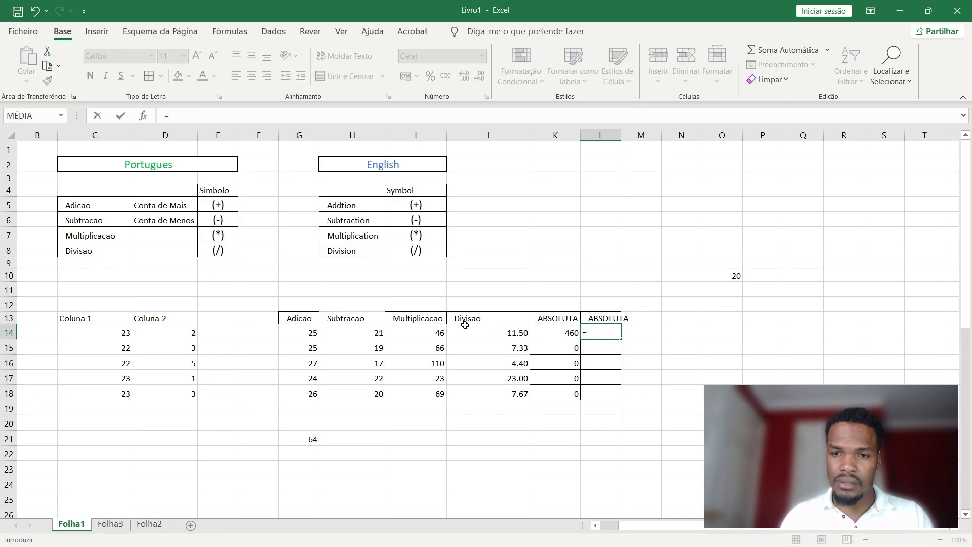
pyautogui.click(125, 334)
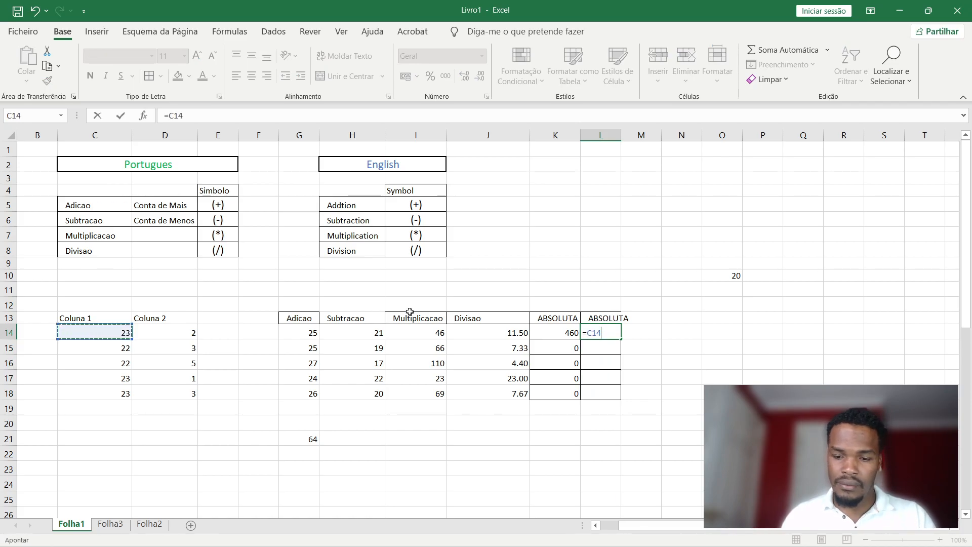
pyautogui.write('*')
pyautogui.click(735, 276)
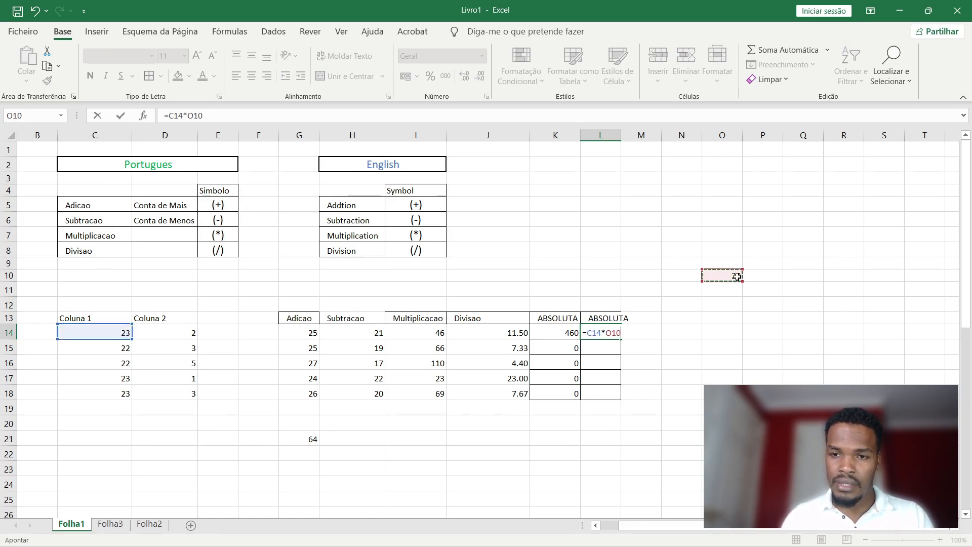
pyautogui.press('Return')
pyautogui.click(612, 331)
pyautogui.click(733, 277)
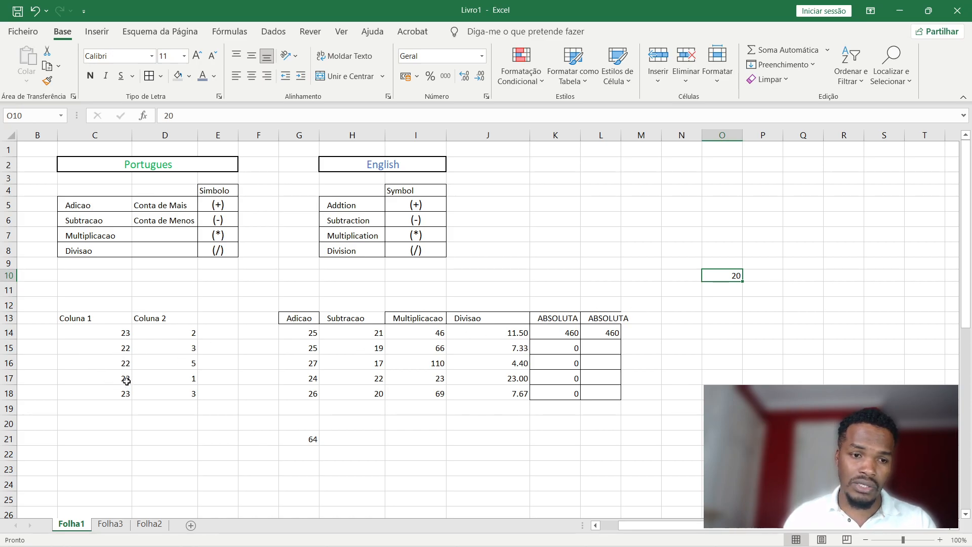
# Change L14's formula to =C14*$O$10 so the O10 reference is absolute.
pyautogui.click(612, 332)
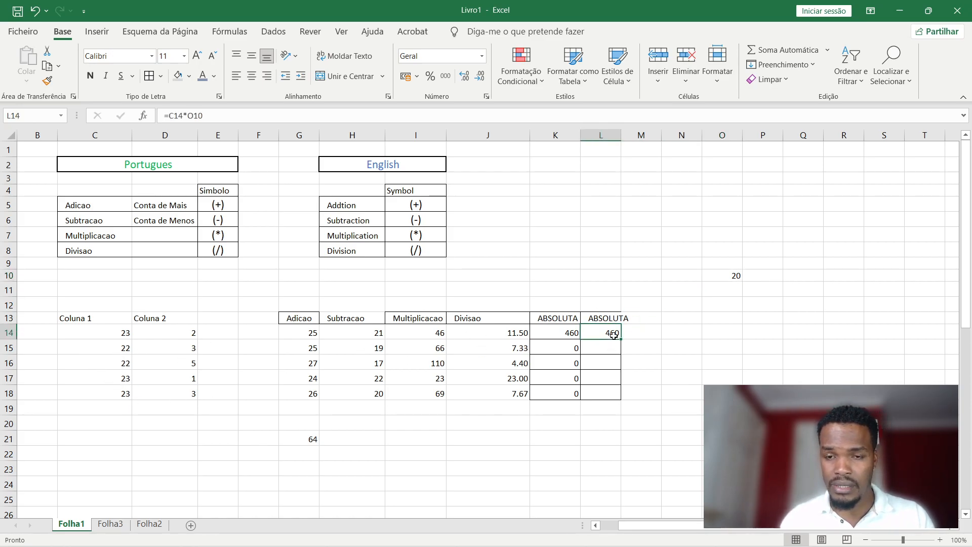
pyautogui.doubleClick(614, 333)
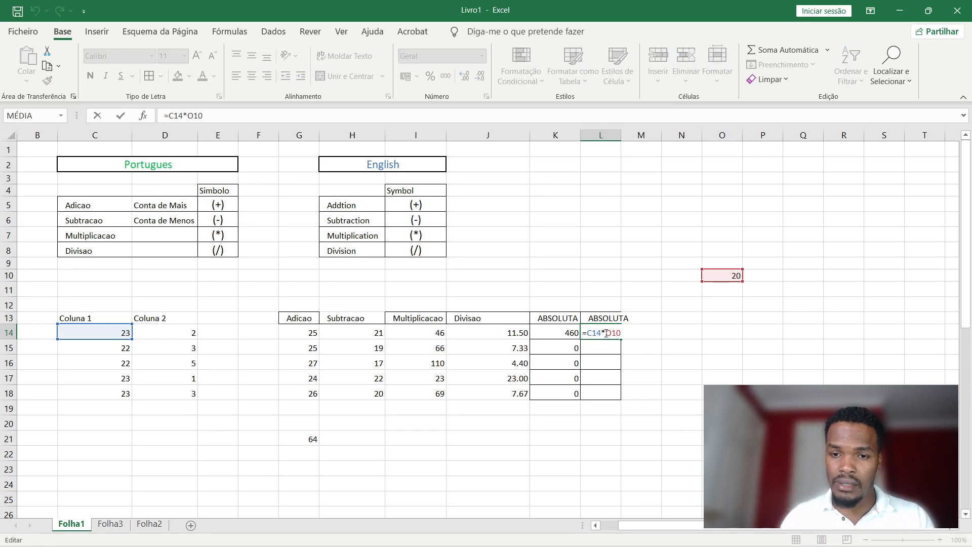
pyautogui.moveTo(607, 333); pyautogui.dragTo(612, 331)
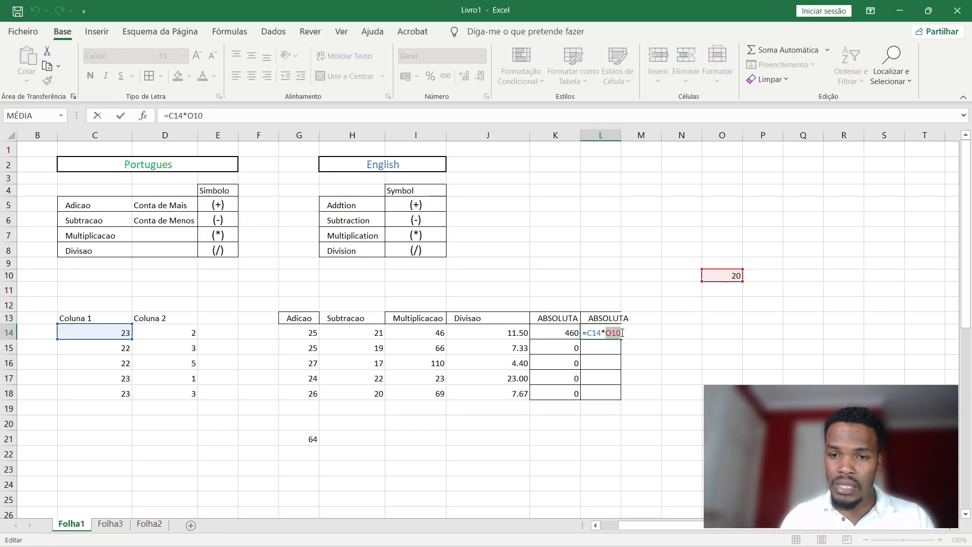
pyautogui.click(608, 332)
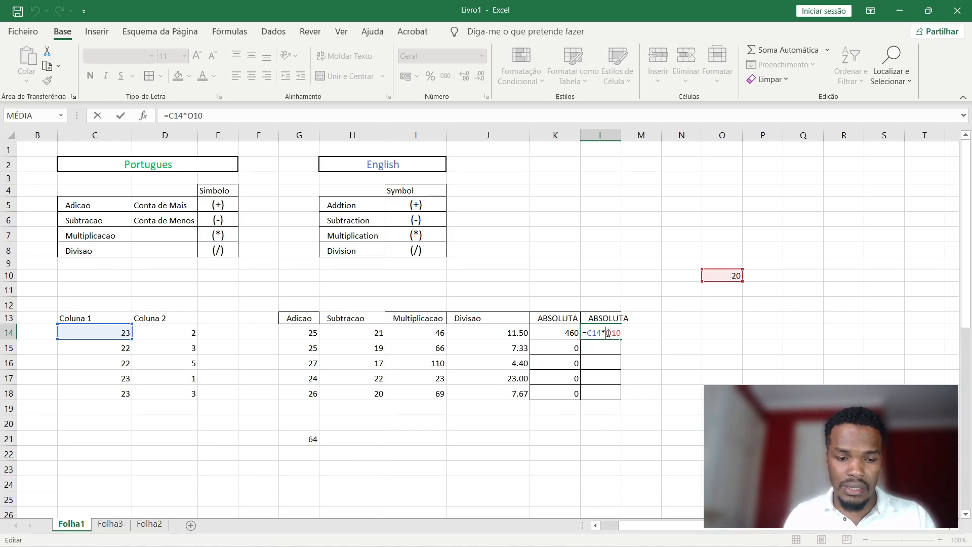
pyautogui.write('$O')
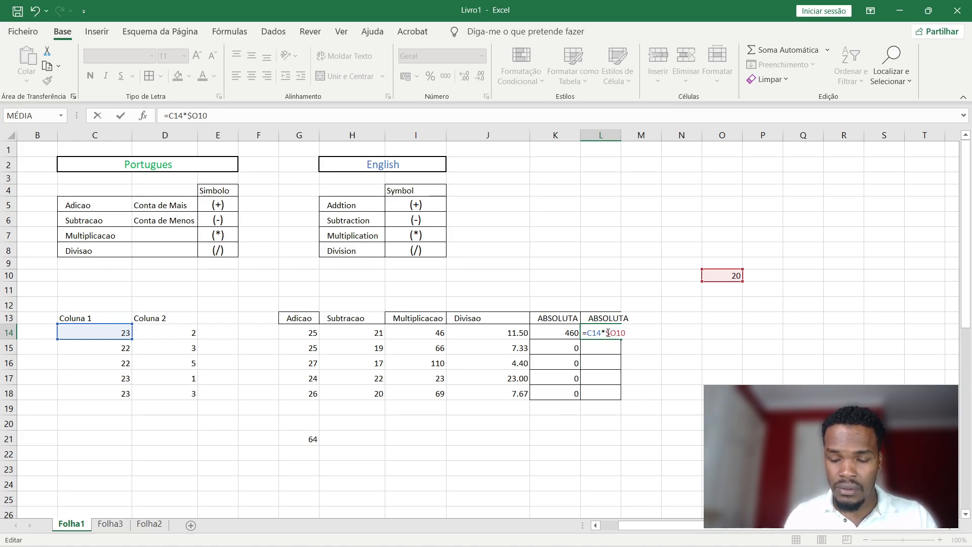
pyautogui.write('$')
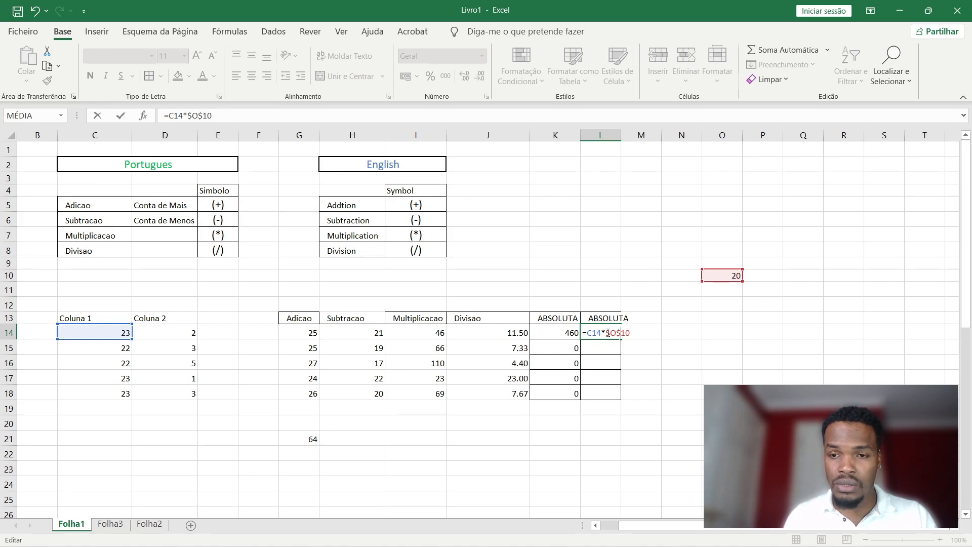
pyautogui.press('Return')
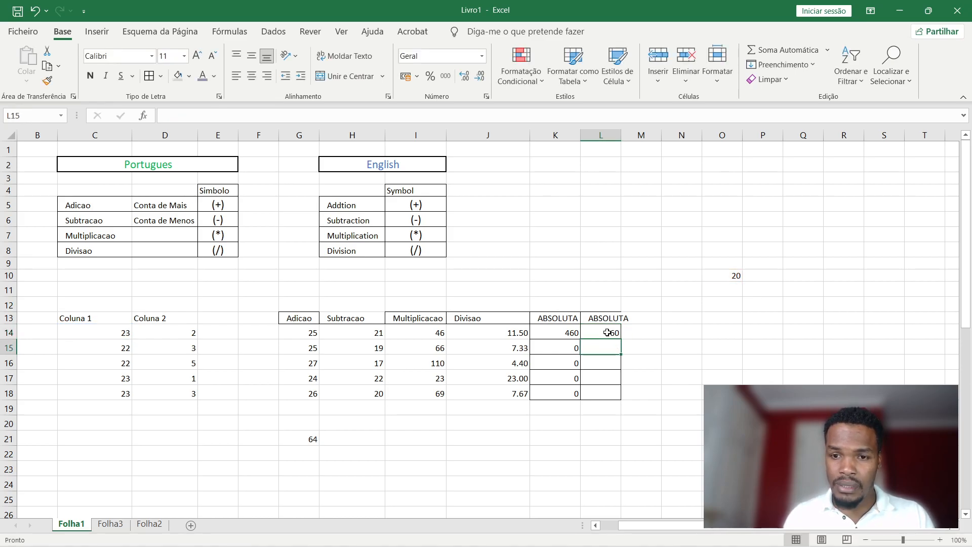
# Fill L14's formula down to L18 and check the copied formulas in L14 to L16.
pyautogui.click(610, 333)
pyautogui.moveTo(621, 338); pyautogui.dragTo(622, 400)
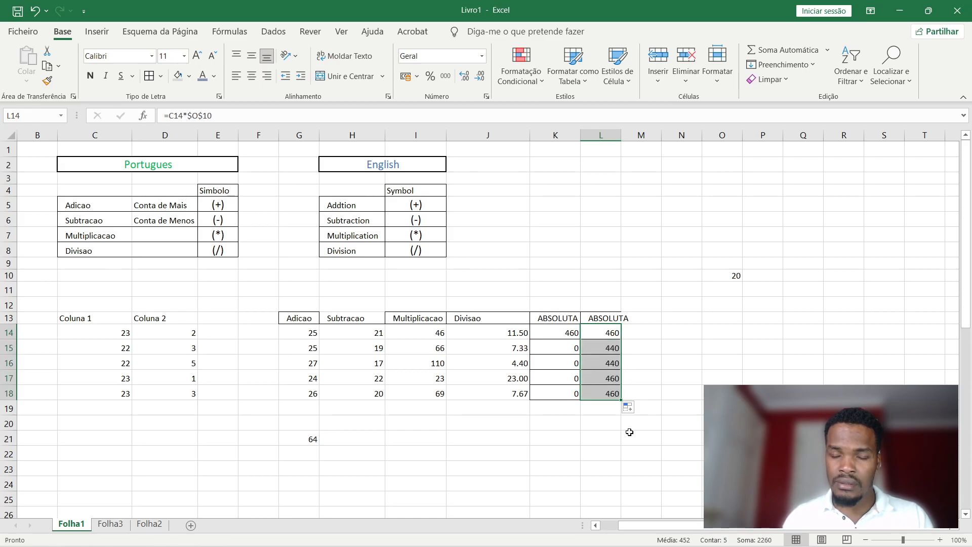
pyautogui.doubleClick(614, 349)
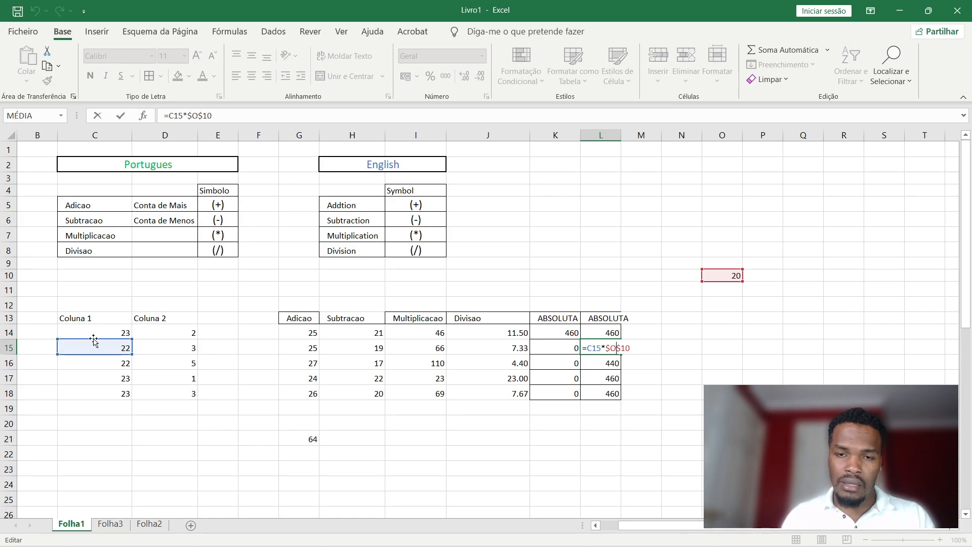
pyautogui.doubleClick(614, 332)
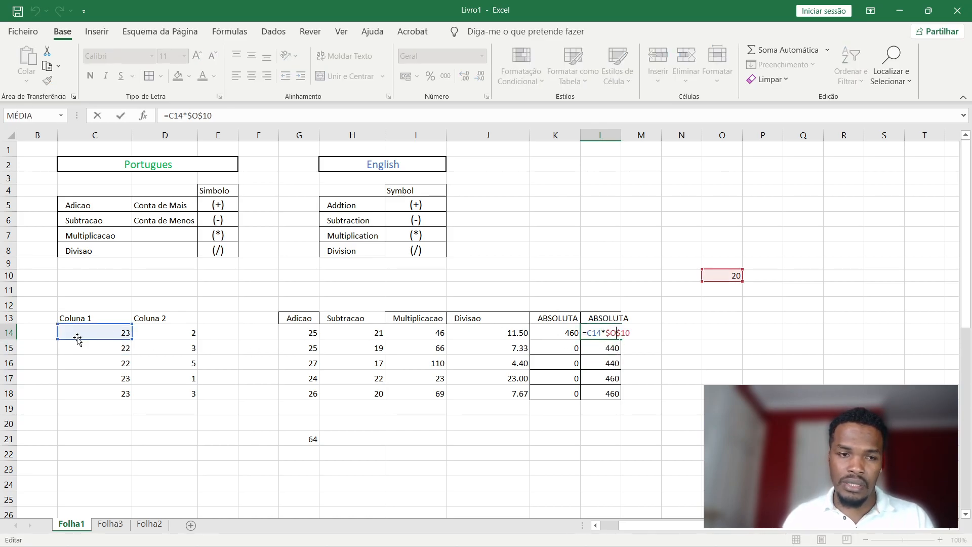
pyautogui.press('Escape')
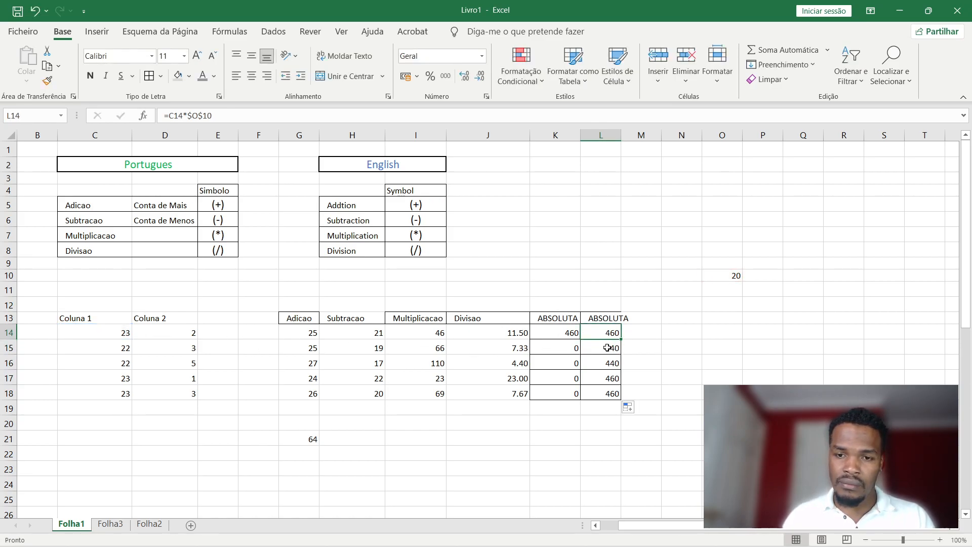
pyautogui.doubleClick(607, 348)
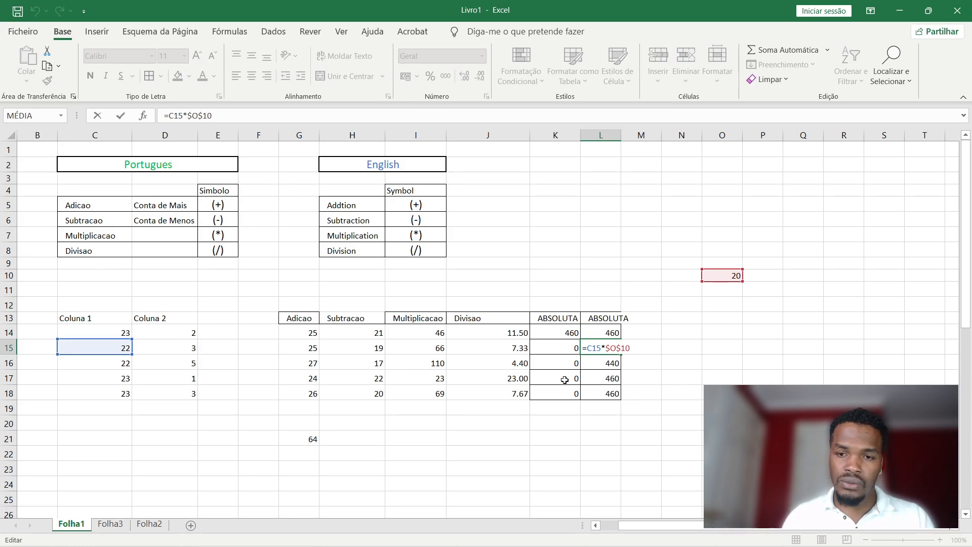
pyautogui.press('Escape')
pyautogui.doubleClick(613, 363)
pyautogui.press('Escape')
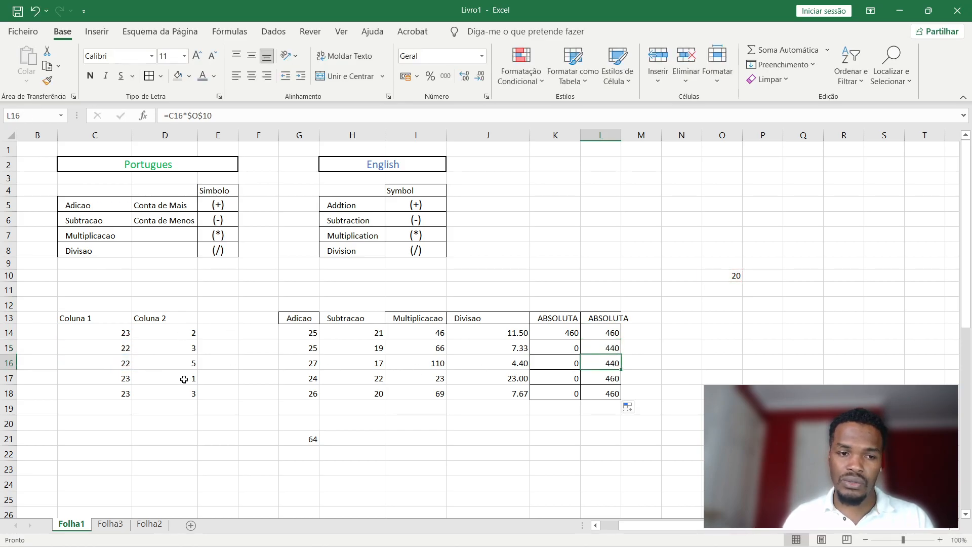
# Enter 12, 34, 68, 90 and 230 into C14:C18.
pyautogui.click(123, 332)
pyautogui.write('12')
pyautogui.press('Return')
pyautogui.write('34')
pyautogui.press('Return')
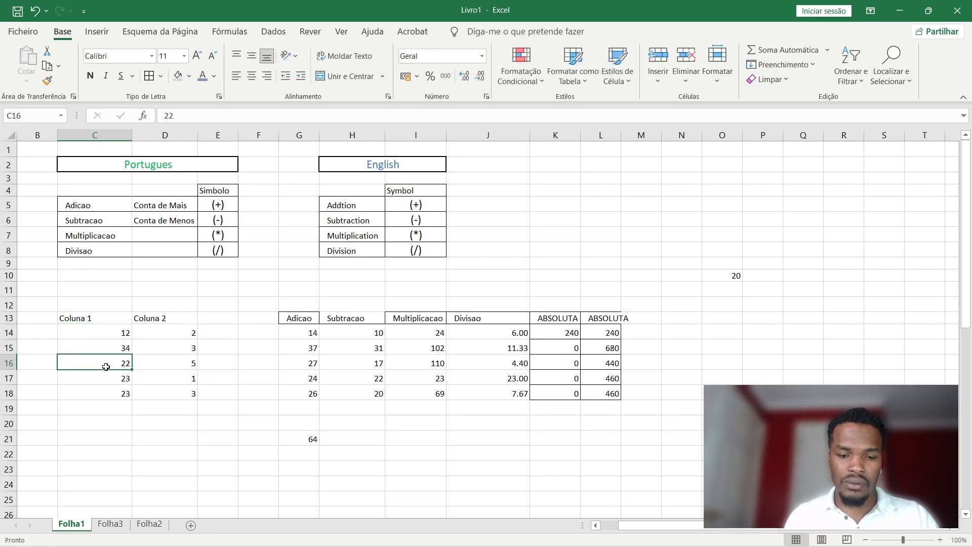
pyautogui.write('68')
pyautogui.press('Return')
pyautogui.write('90')
pyautogui.press('Return')
pyautogui.write('23')
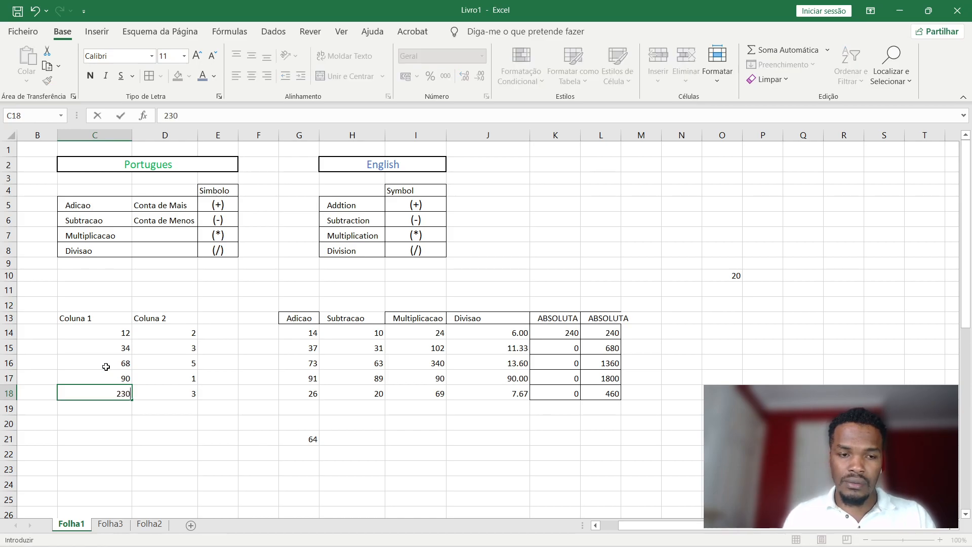
pyautogui.press('Return')
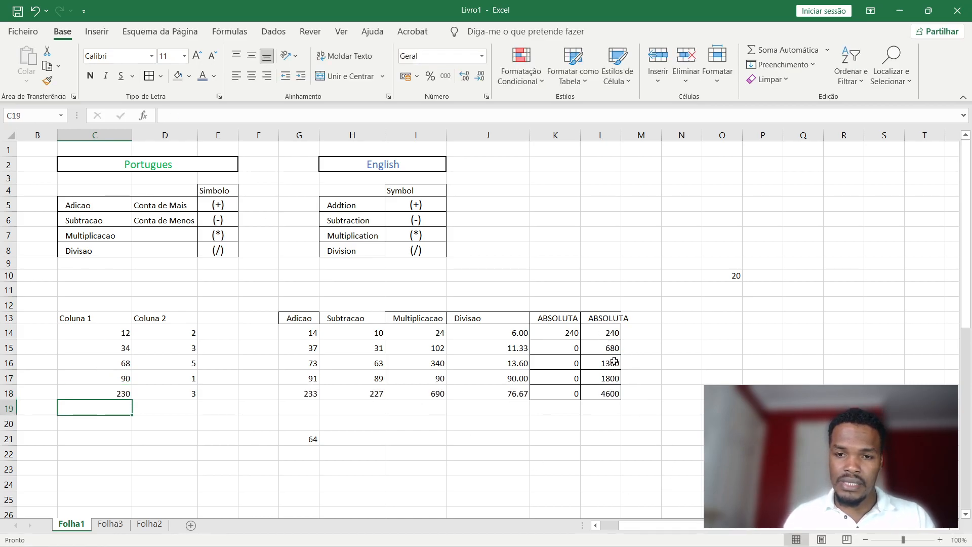
# Review the recalculated $O$10 formulas in L18, L17 and L16.
pyautogui.doubleClick(614, 395)
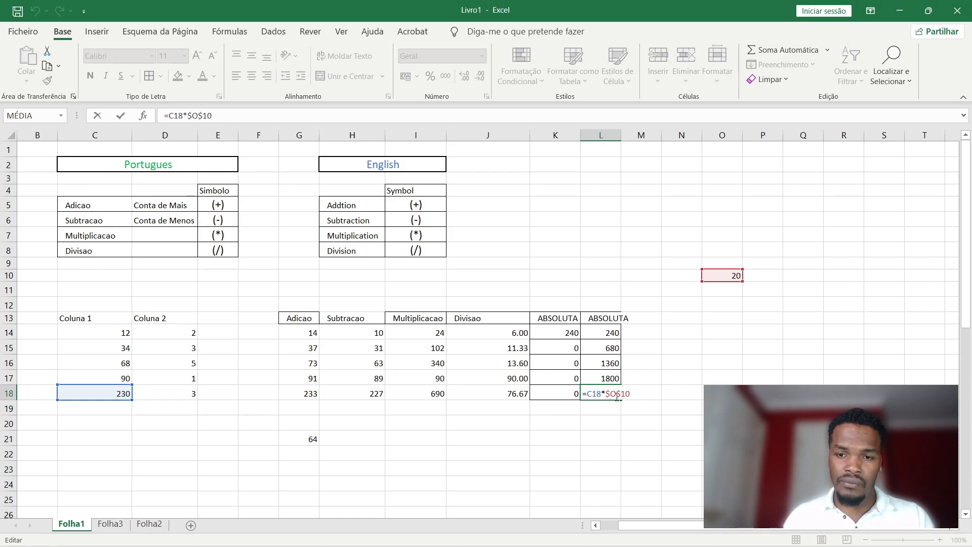
pyautogui.doubleClick(611, 378)
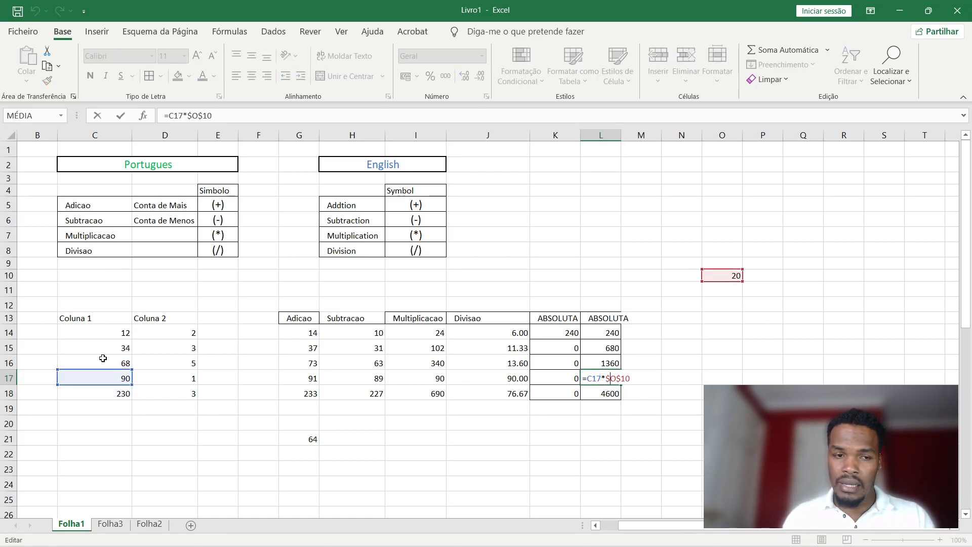
pyautogui.doubleClick(612, 357)
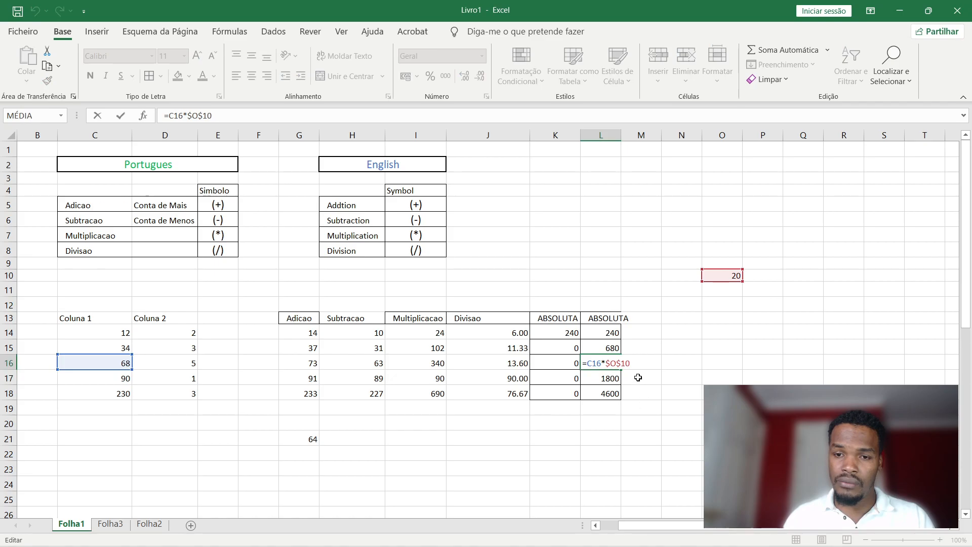
pyautogui.press('Return')
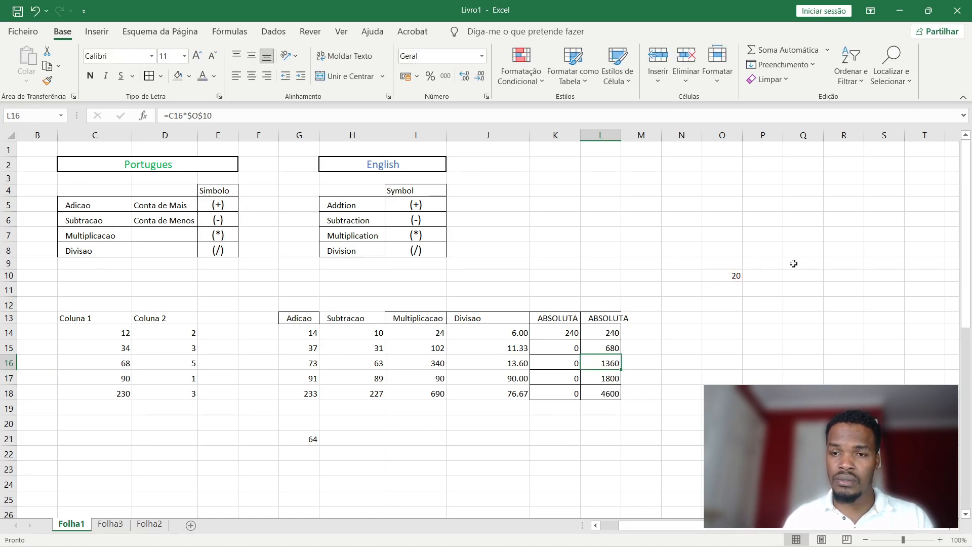
pyautogui.click(738, 275)
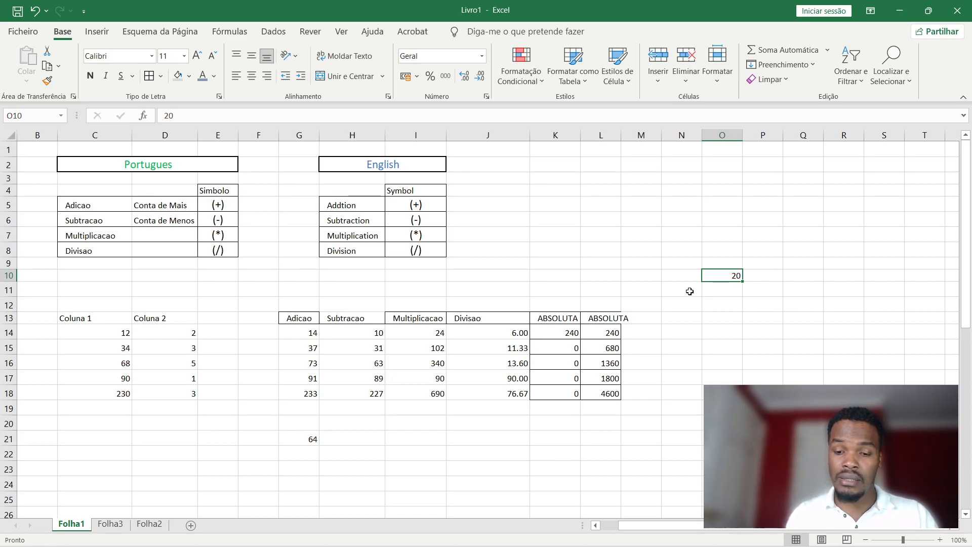
# Change the O10 multiplier to 50, then to 490.
pyautogui.write('5')
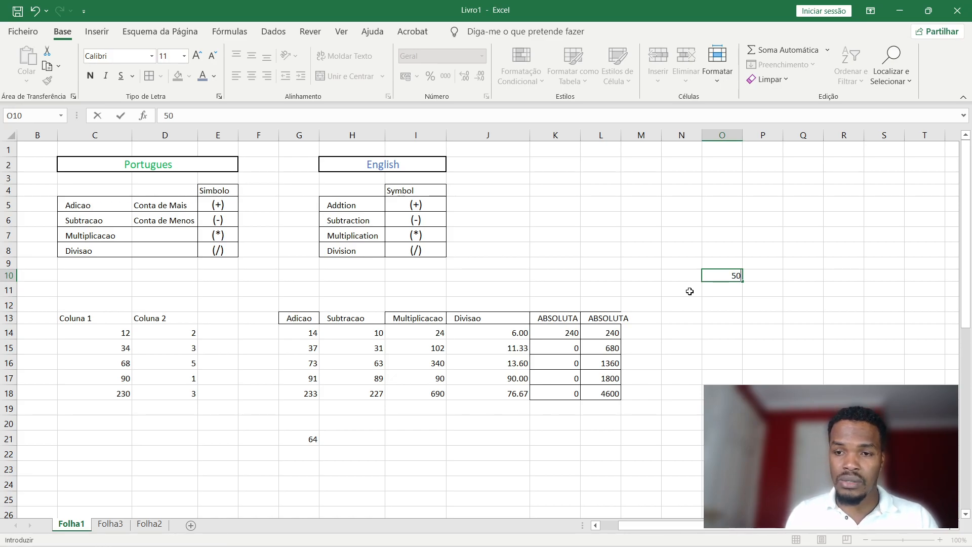
pyautogui.write('0')
pyautogui.press('Return')
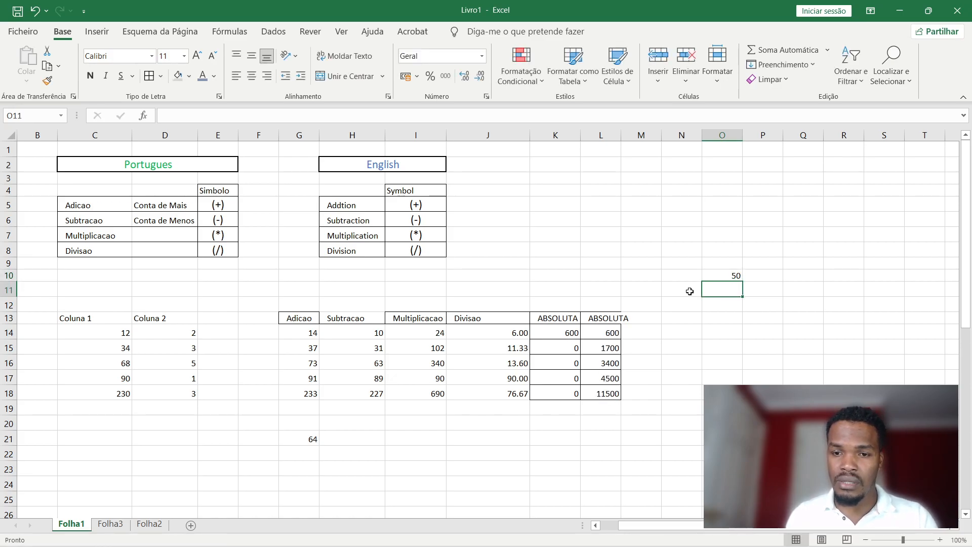
pyautogui.click(732, 275)
pyautogui.write('4')
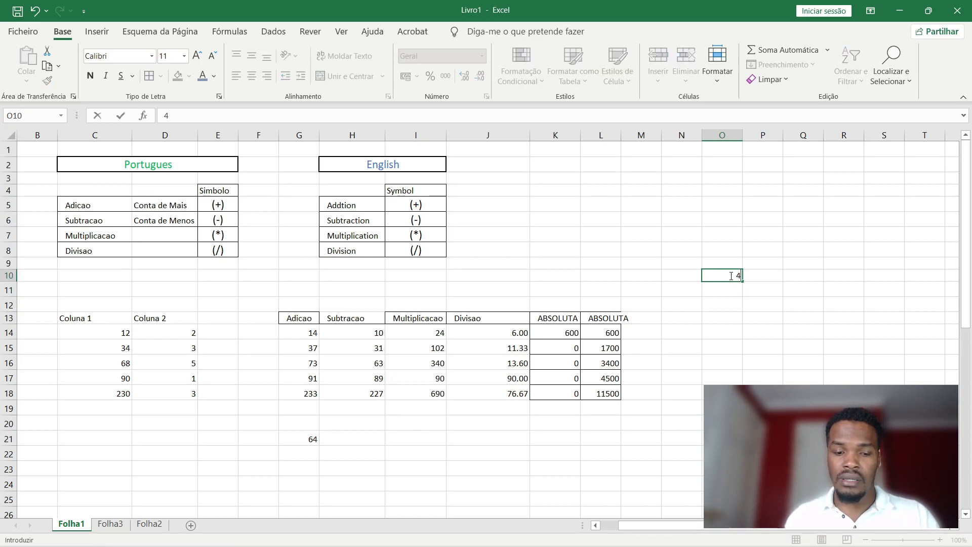
pyautogui.write('90')
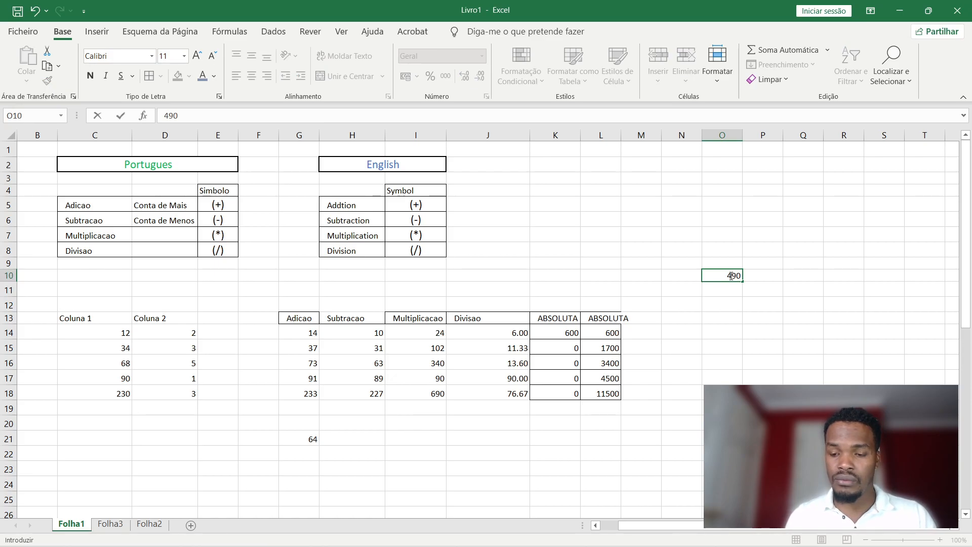
pyautogui.press('Return')
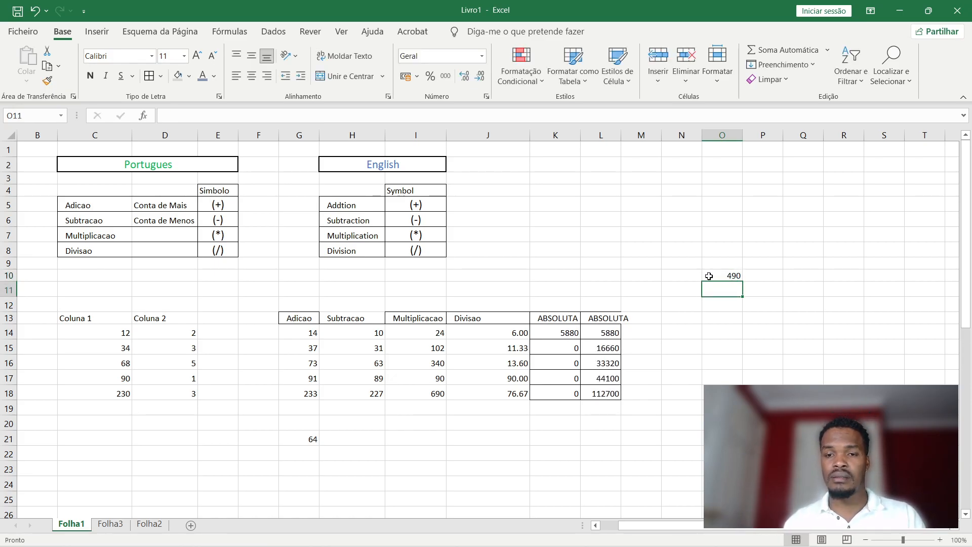